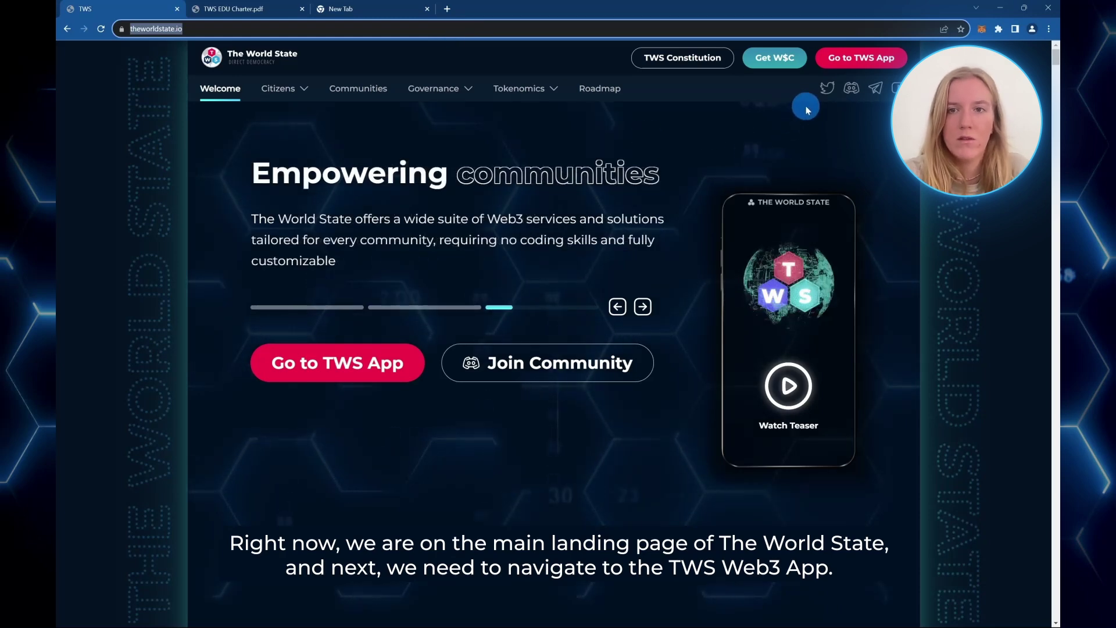
- Open the TWS App from the landing page and connect the MetaMask wallet, signing the authentication message
{"action": "left_click", "coordinate": [851, 65]}
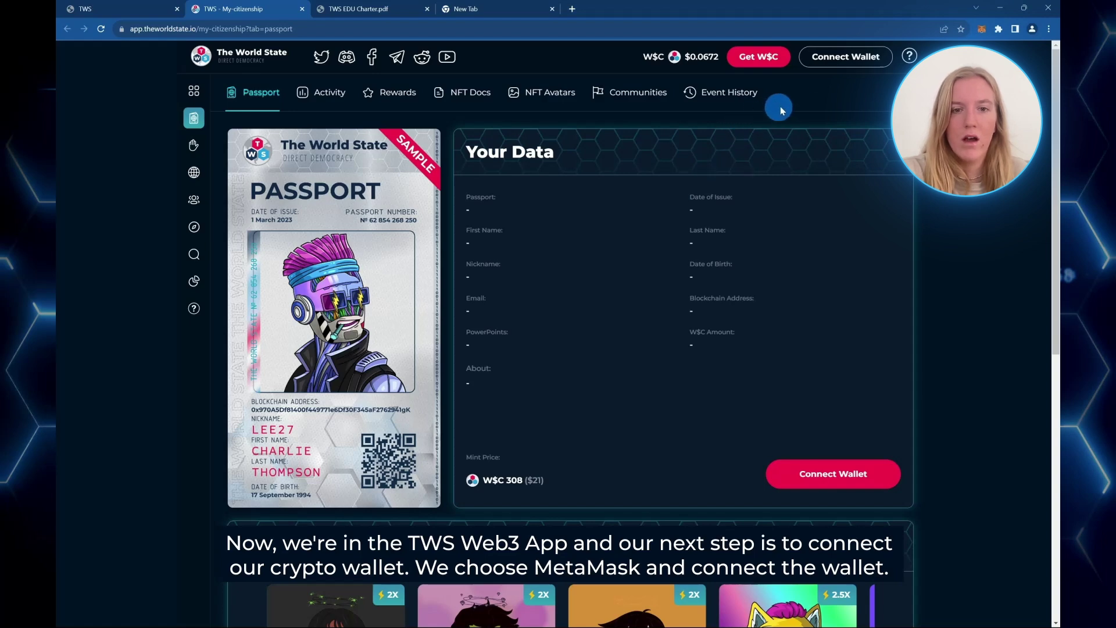
{"action": "left_click", "coordinate": [838, 65]}
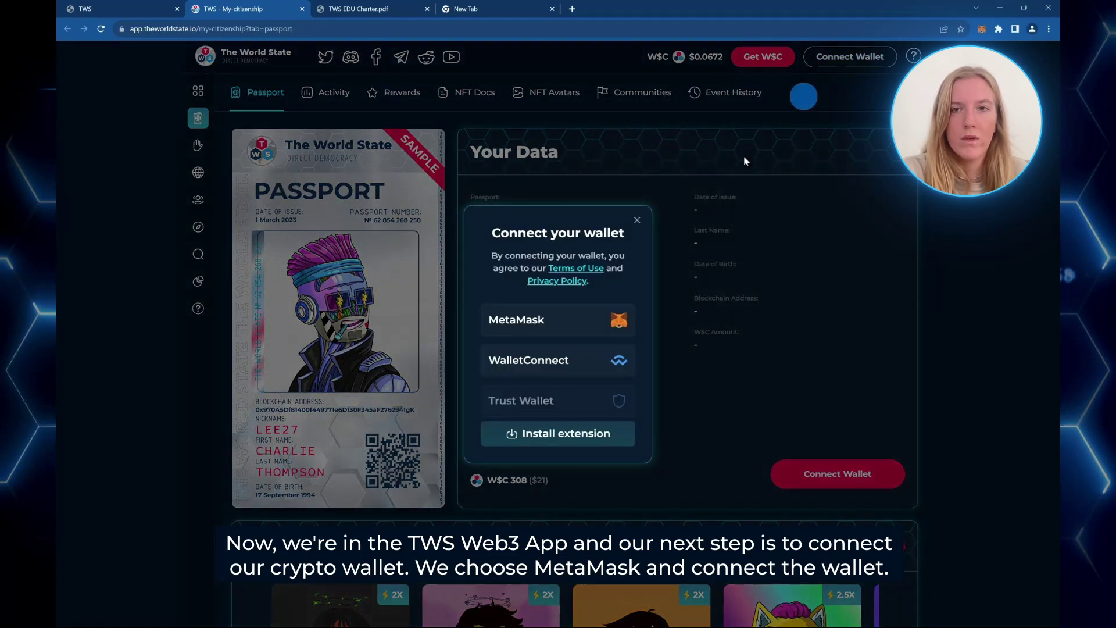
{"action": "left_click", "coordinate": [579, 322]}
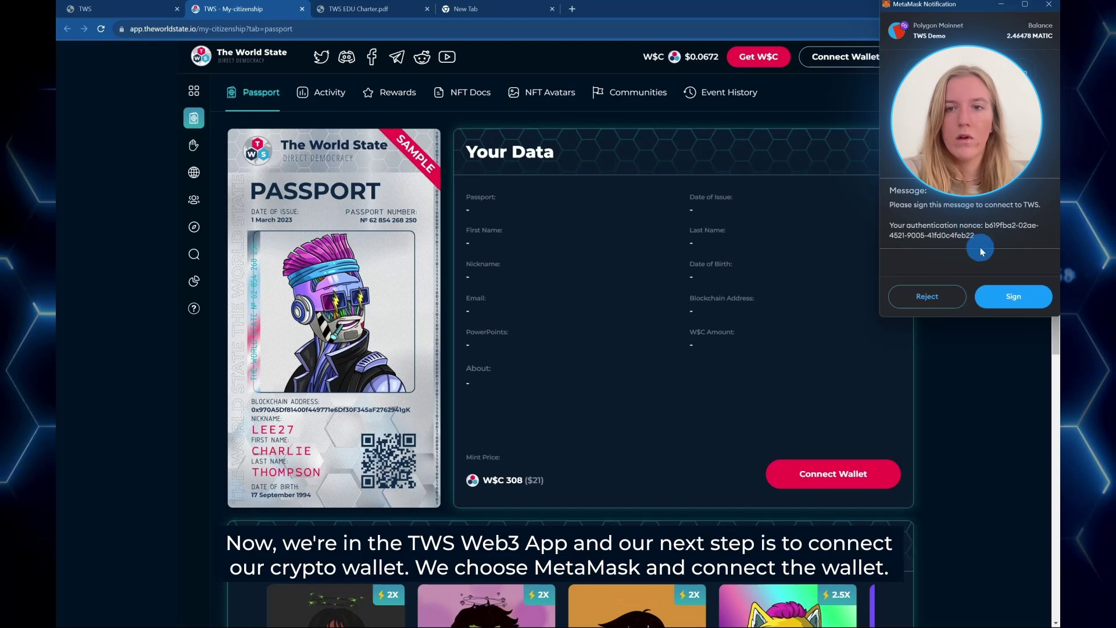
{"action": "left_click", "coordinate": [1001, 300]}
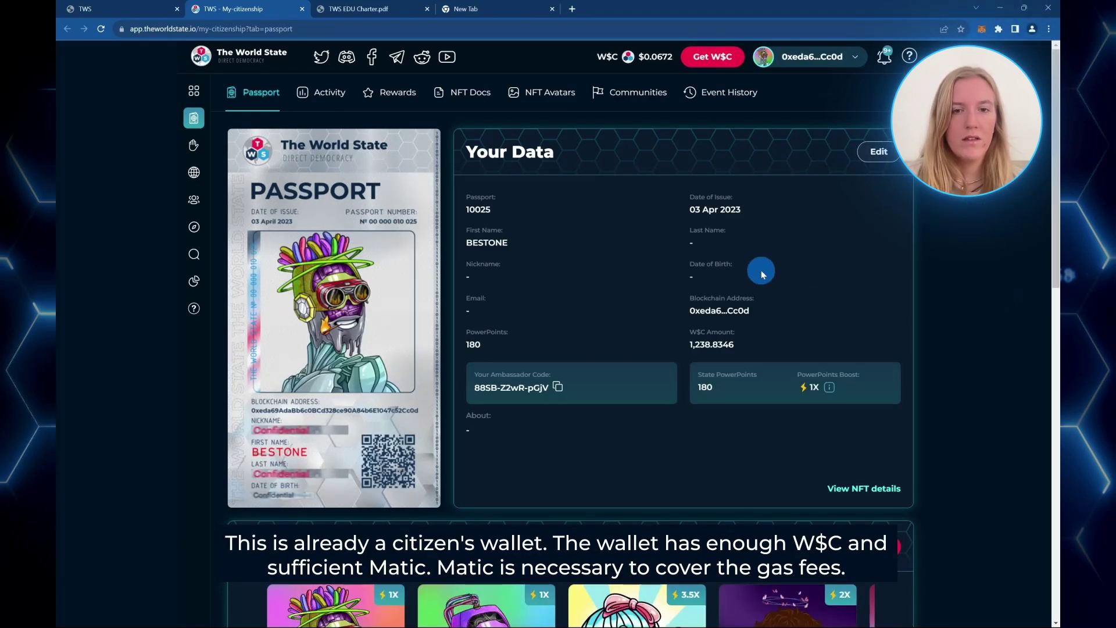
- Check the wallet's MATIC and W$C balances in the account details and in MetaMask's token list
{"action": "left_click", "coordinate": [853, 63]}
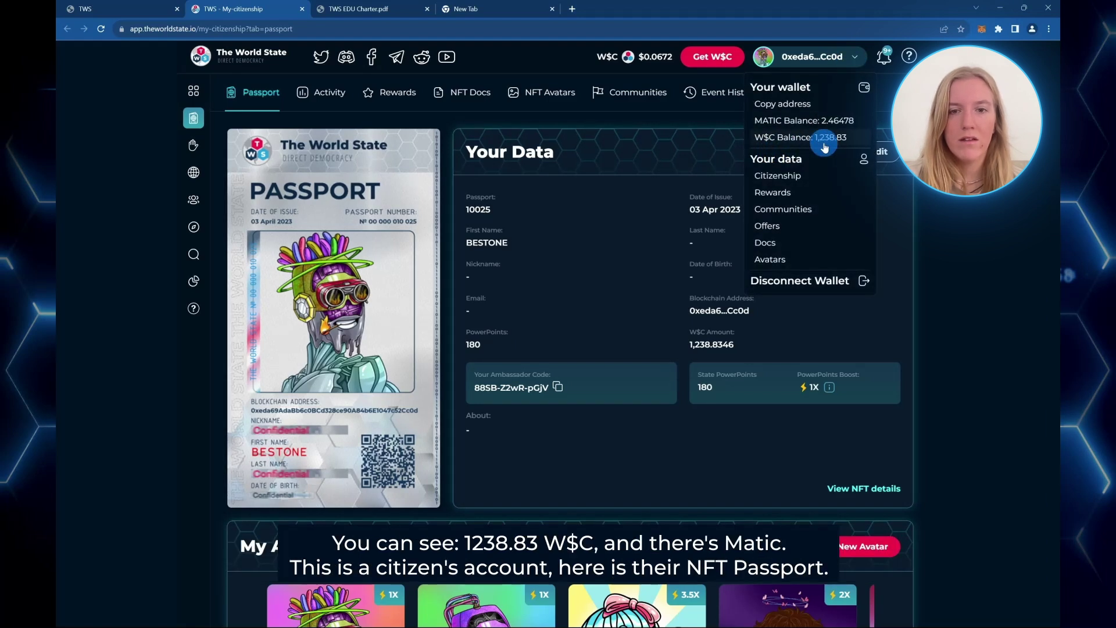
{"action": "left_click", "coordinate": [981, 29]}
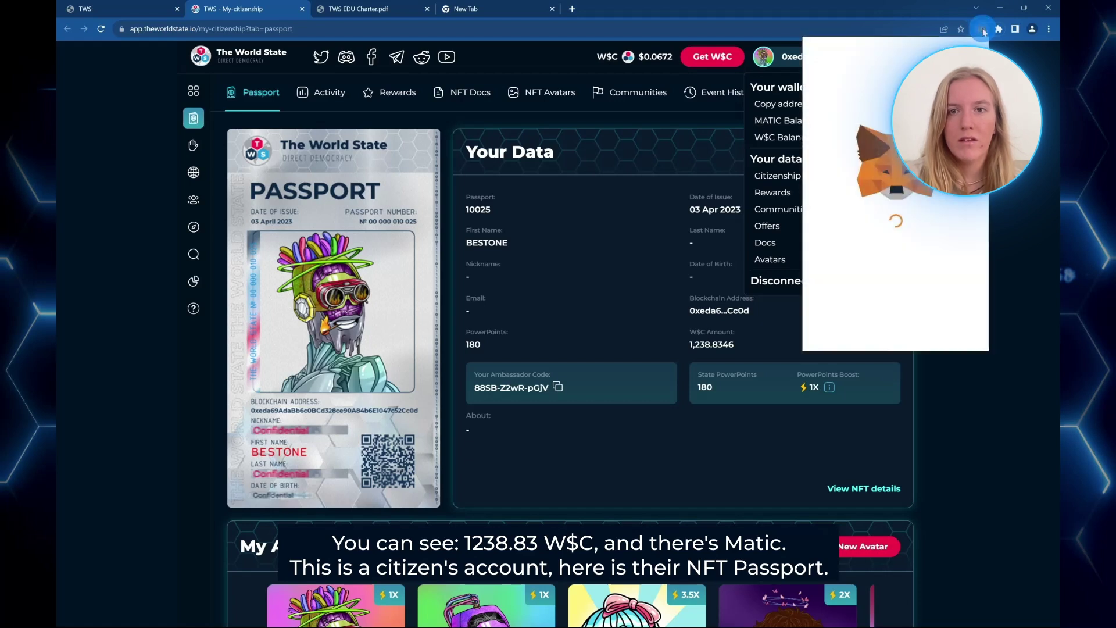
{"action": "left_click", "coordinate": [852, 203]}
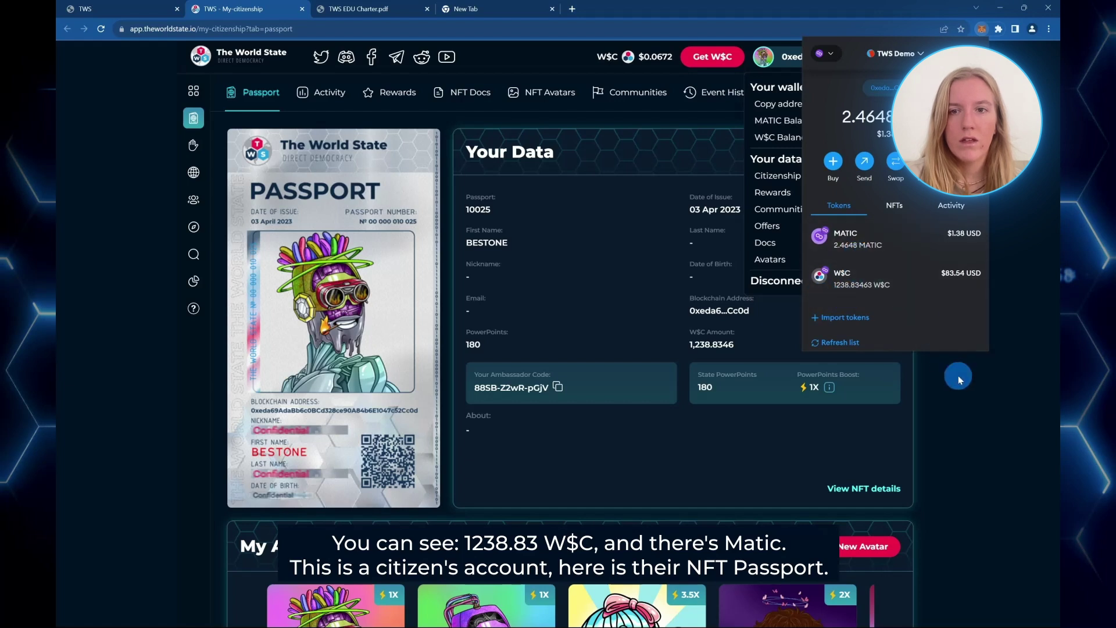
{"action": "left_click", "coordinate": [964, 393]}
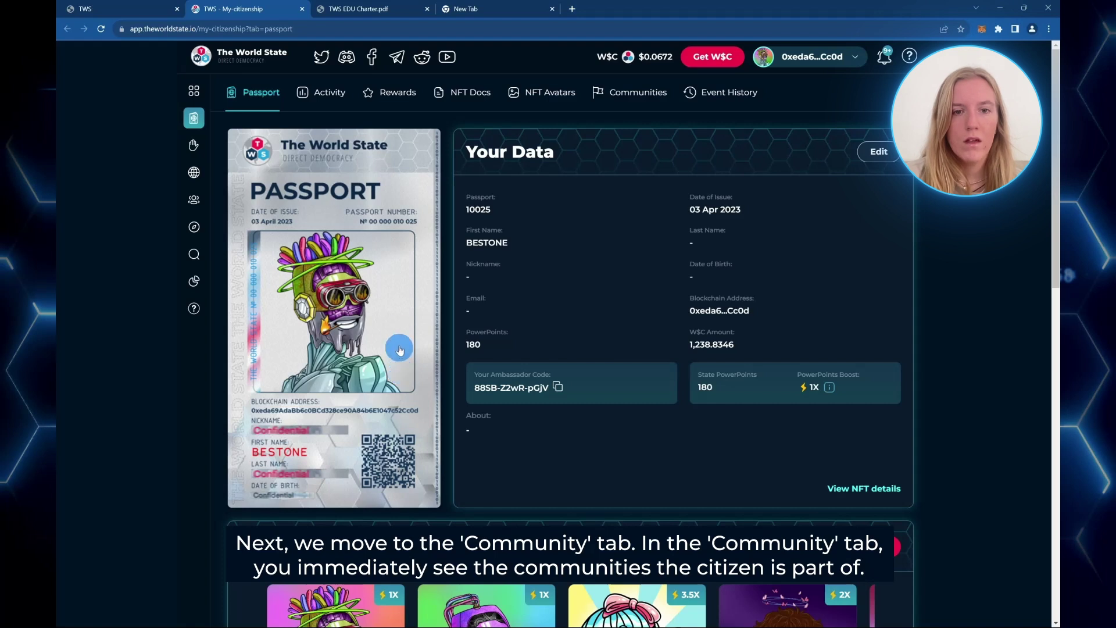
- Review the citizen's own communities in the Community section and open the form for founding a new community
{"action": "mouse_move", "coordinate": [197, 148]}
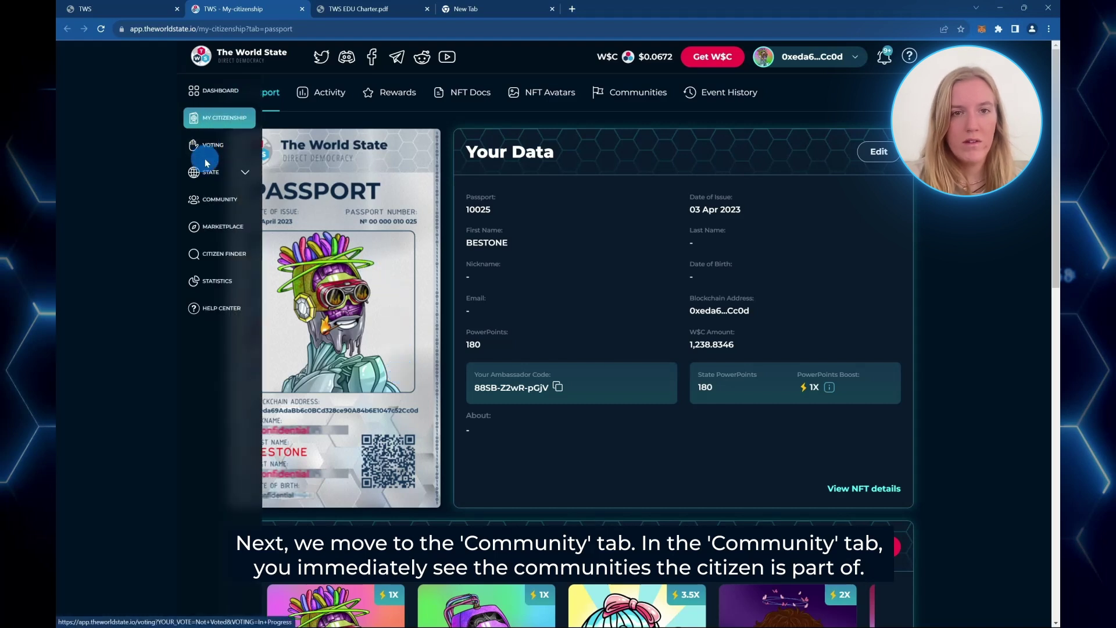
{"action": "left_click", "coordinate": [212, 200]}
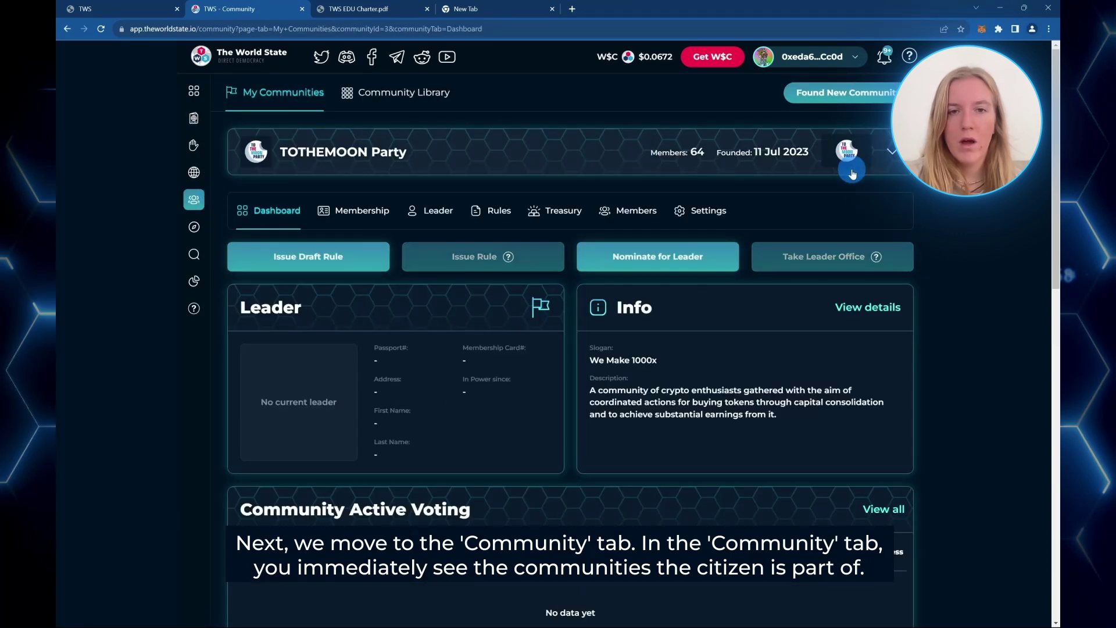
{"action": "left_click", "coordinate": [891, 160]}
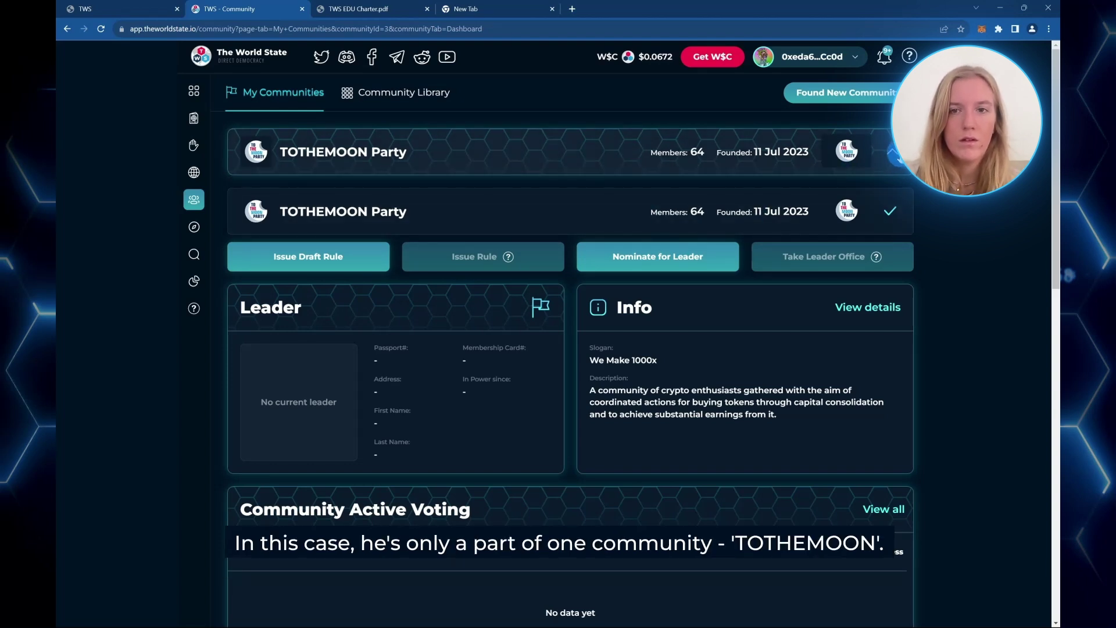
{"action": "left_click", "coordinate": [892, 152]}
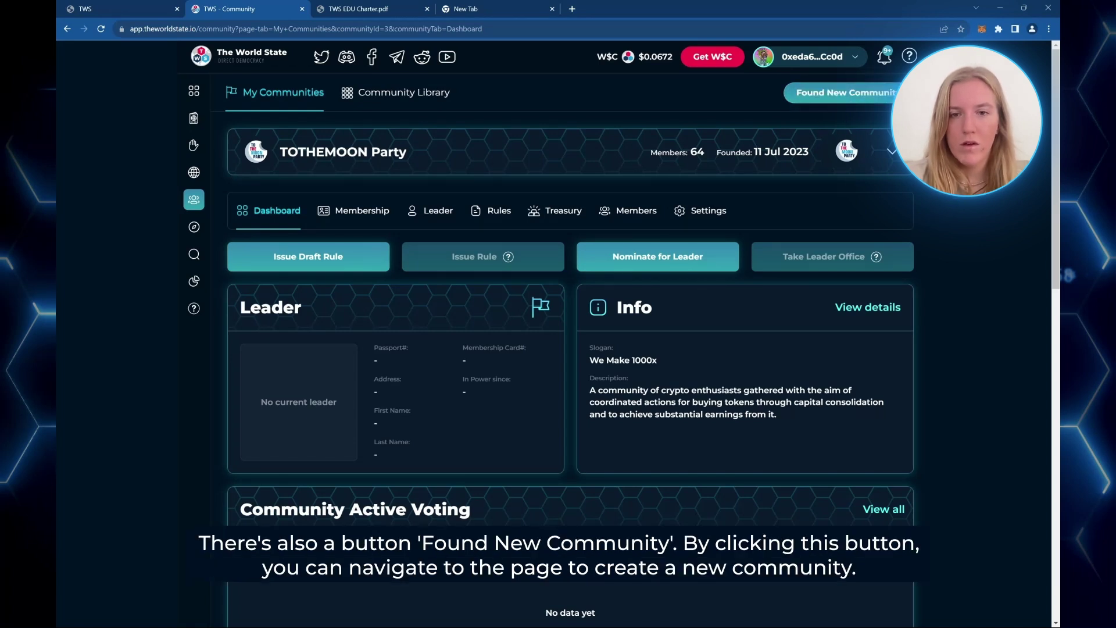
{"action": "left_click", "coordinate": [852, 98]}
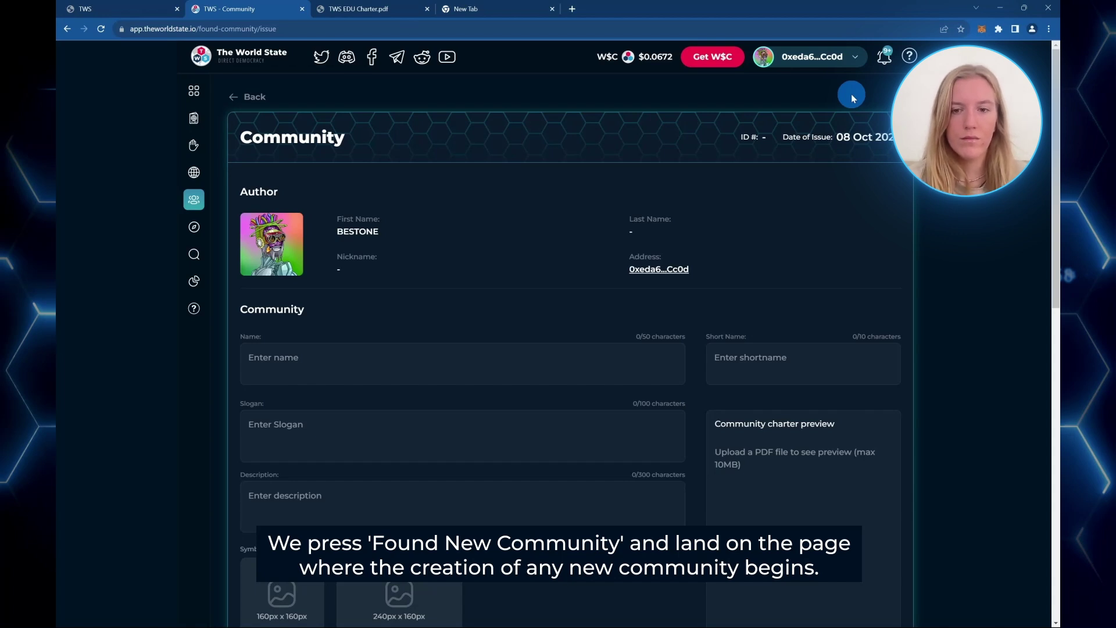
- Name the new community "TWS Education" with the short name "TWS EDU"
{"action": "left_click", "coordinate": [501, 356]}
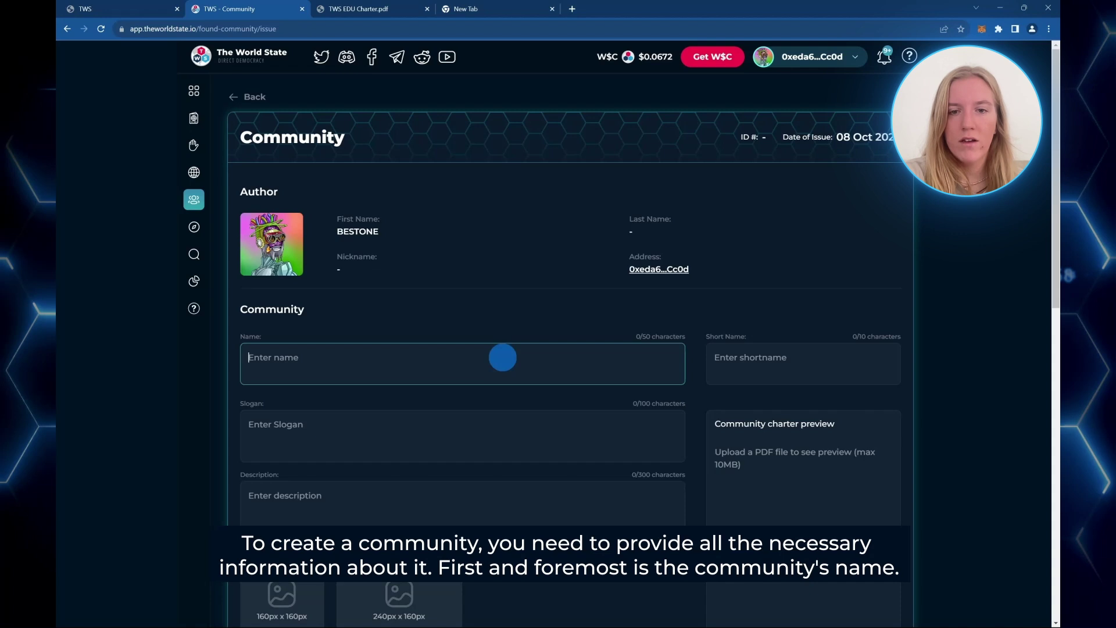
{"action": "type", "text": "TWS"}
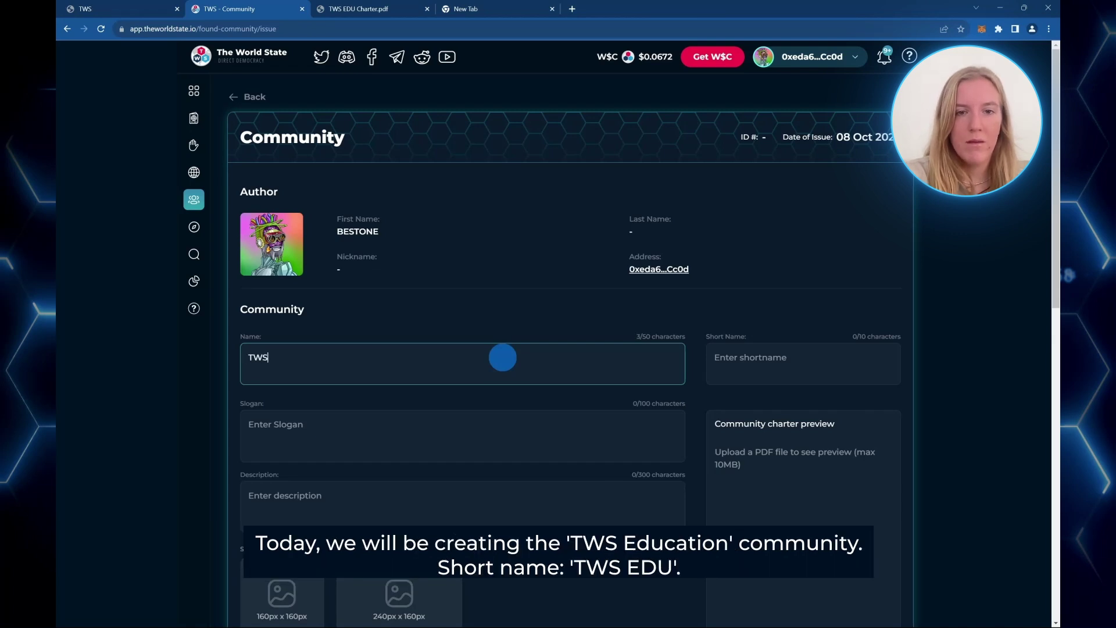
{"action": "type", "text": " Educ"}
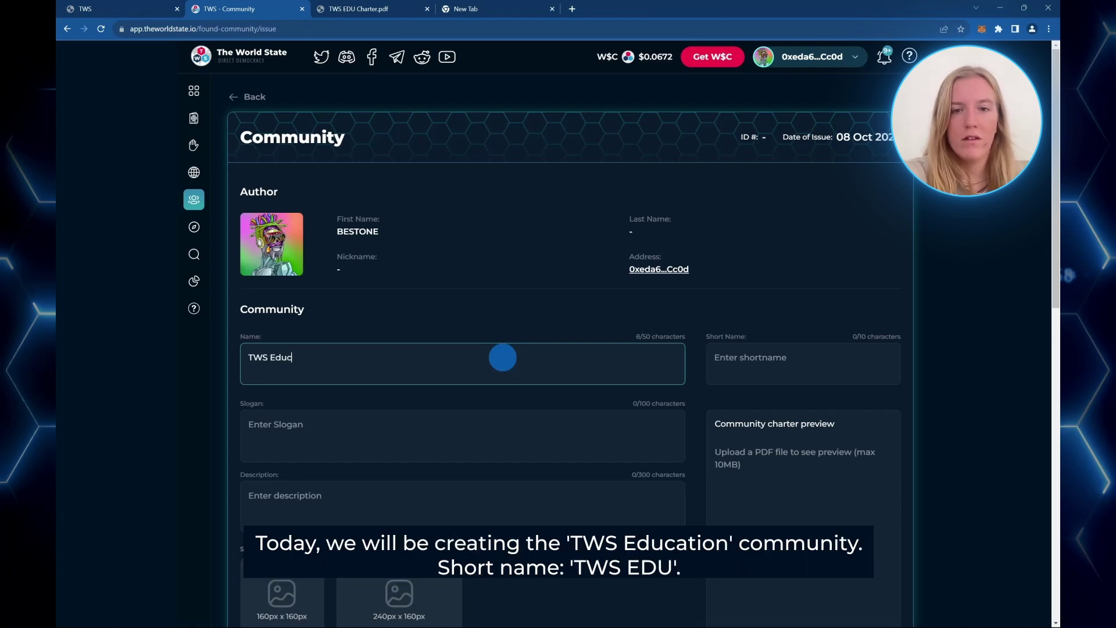
{"action": "type", "text": "ation"}
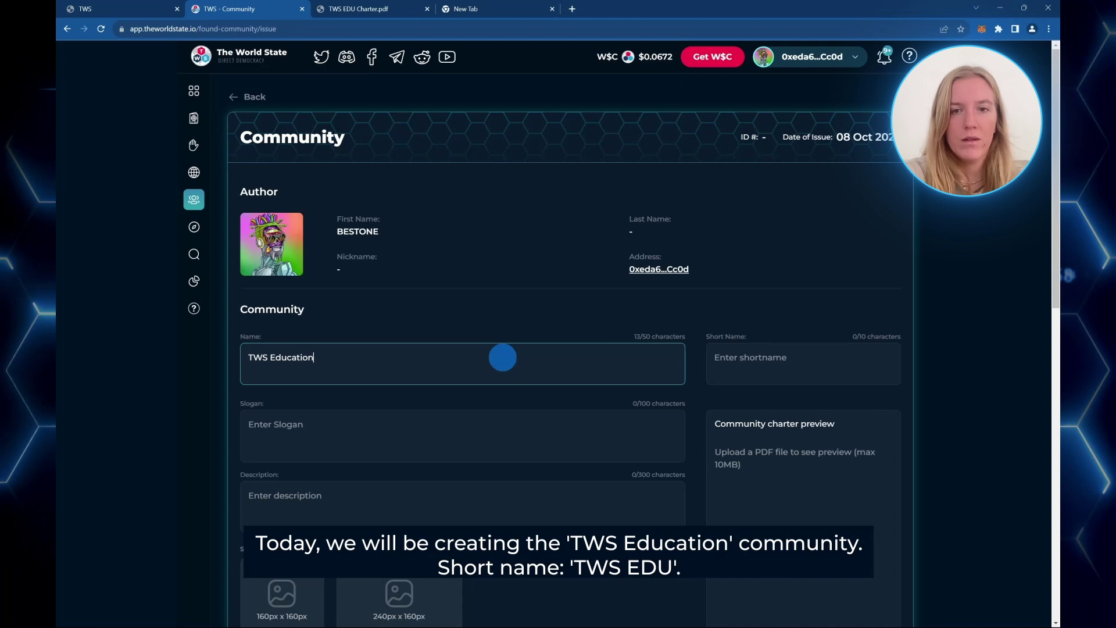
{"action": "left_click", "coordinate": [741, 353]}
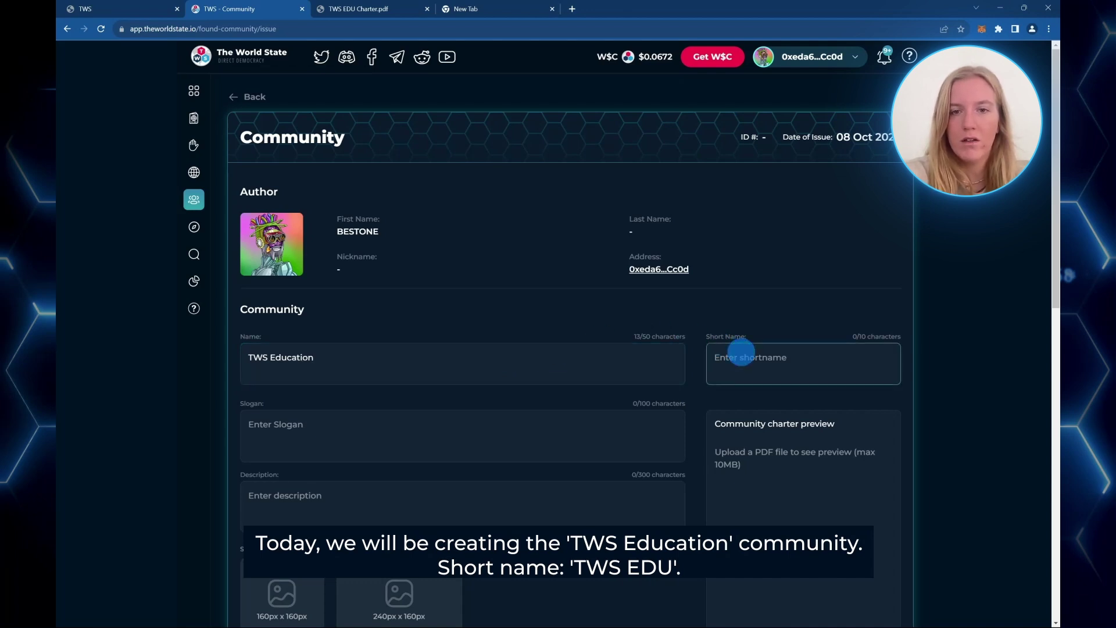
{"action": "type", "text": "TWS EDU"}
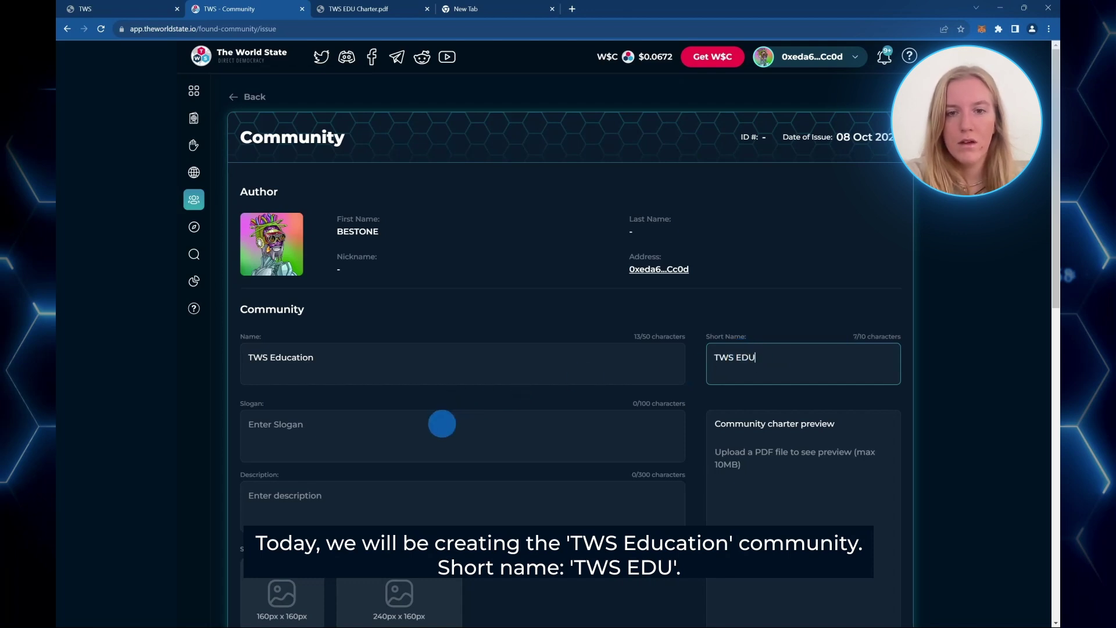
- Copy the slogan "Empowering Minds, Uniting Worlds" from Section 3 of TWS EDU Charter.pdf into the community's slogan field
{"action": "left_click", "coordinate": [442, 423]}
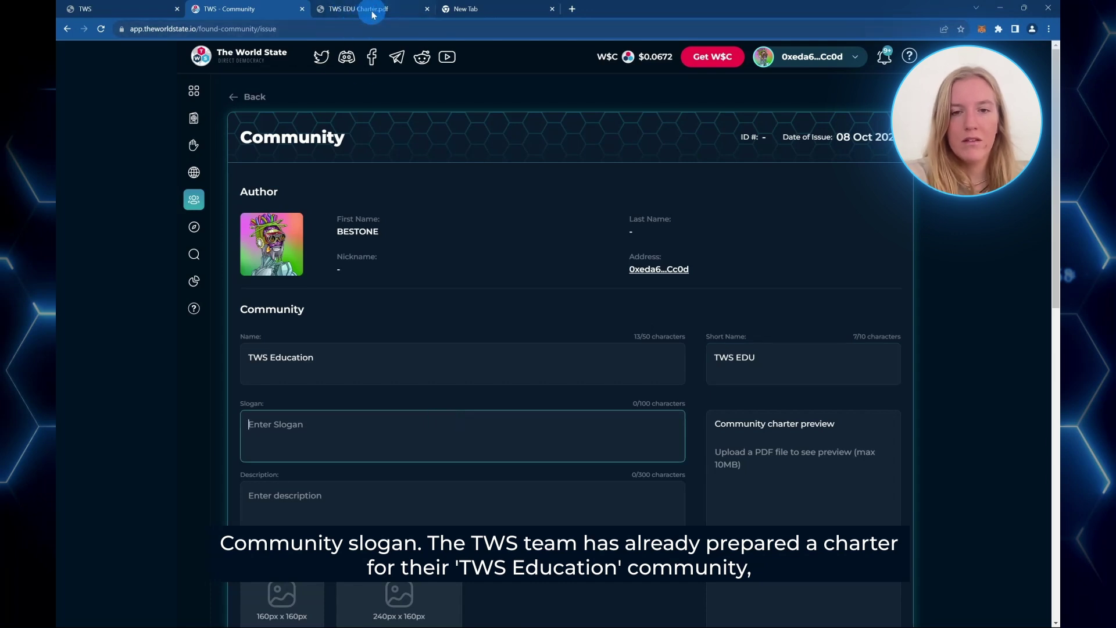
{"action": "mouse_move", "coordinate": [373, 15]}
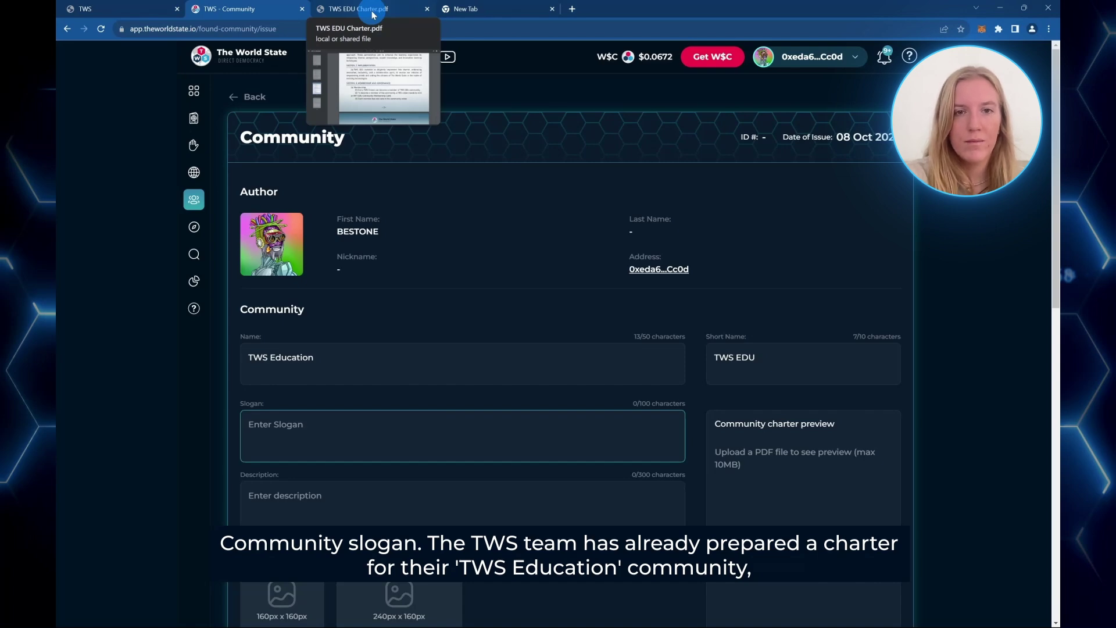
{"action": "left_click", "coordinate": [373, 14]}
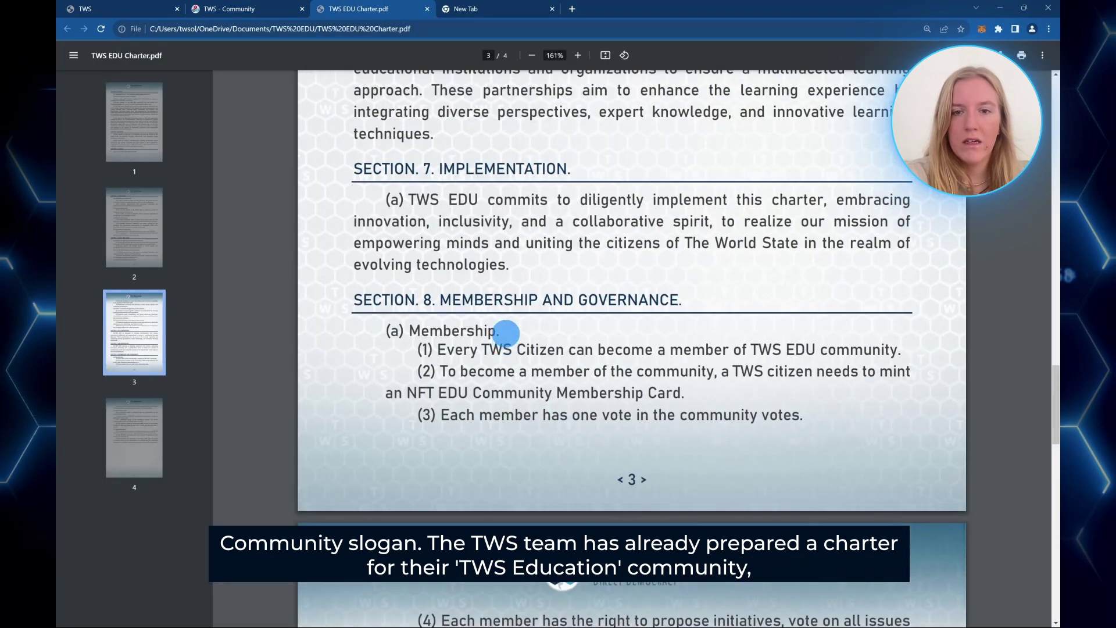
{"action": "scroll", "coordinate": [507, 333], "scroll_direction": "up", "scroll_amount": 20}
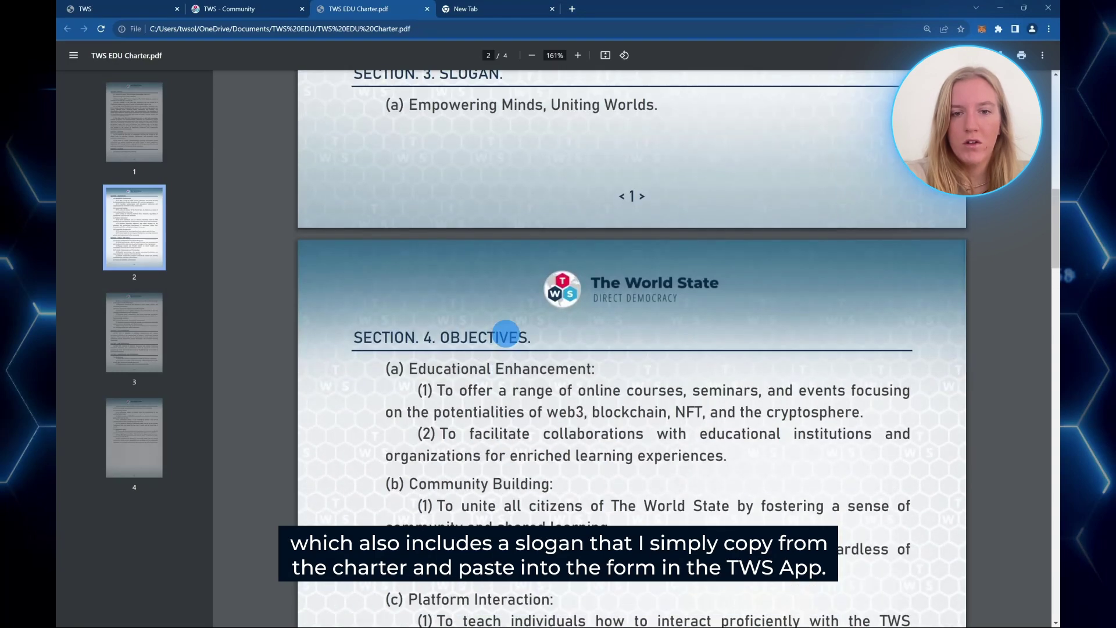
{"action": "scroll", "coordinate": [506, 333], "scroll_direction": "up", "scroll_amount": 15}
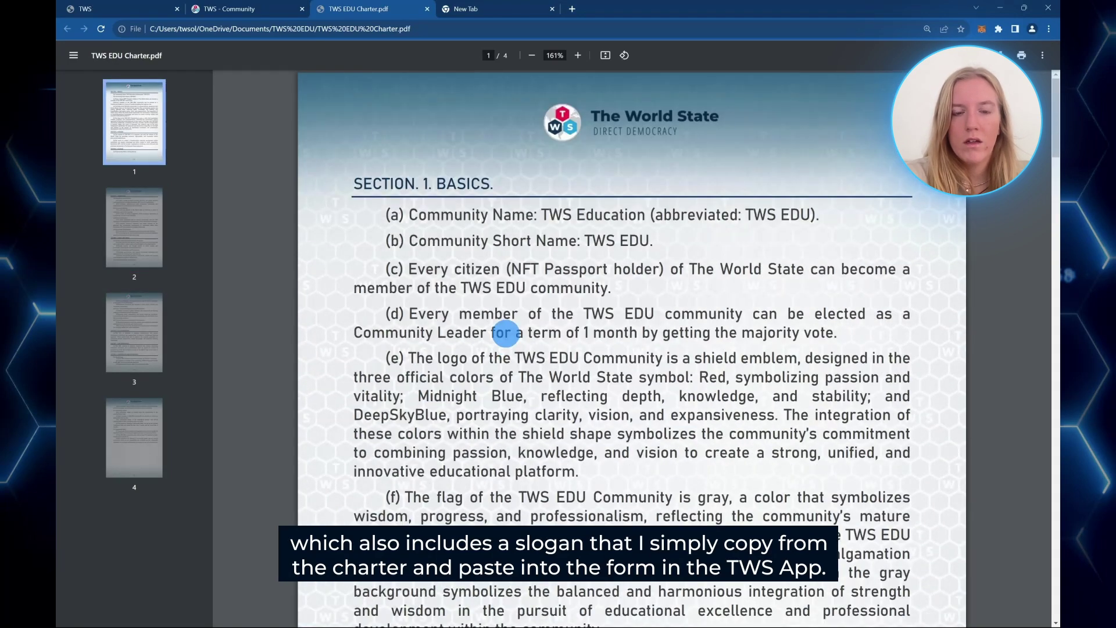
{"action": "scroll", "coordinate": [505, 333], "scroll_direction": "down", "scroll_amount": 10}
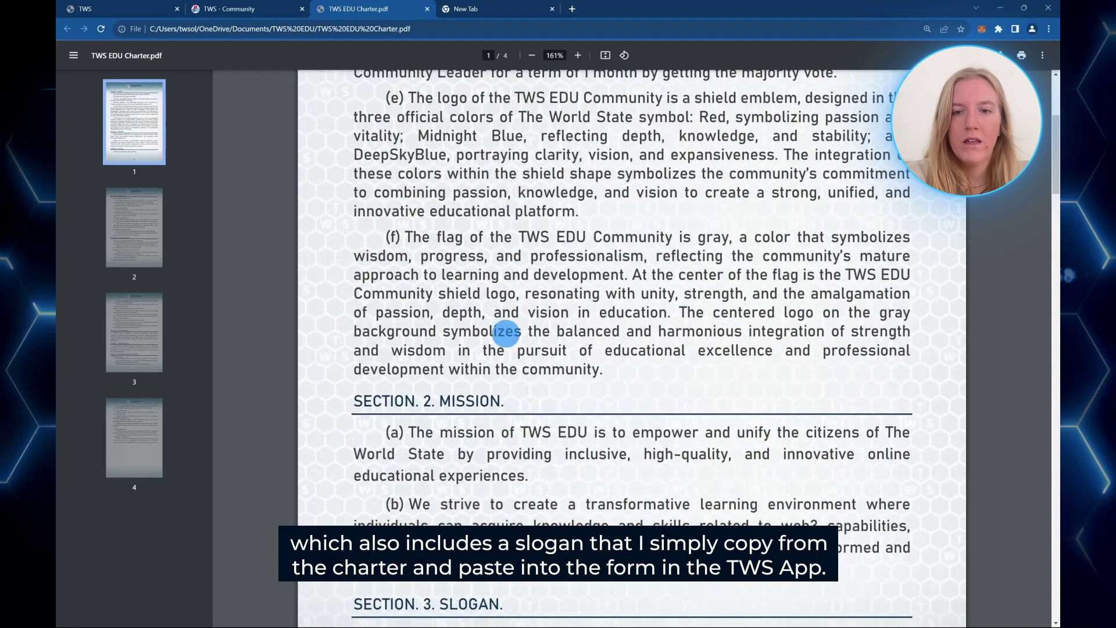
{"action": "scroll", "coordinate": [506, 333], "scroll_direction": "down", "scroll_amount": 2}
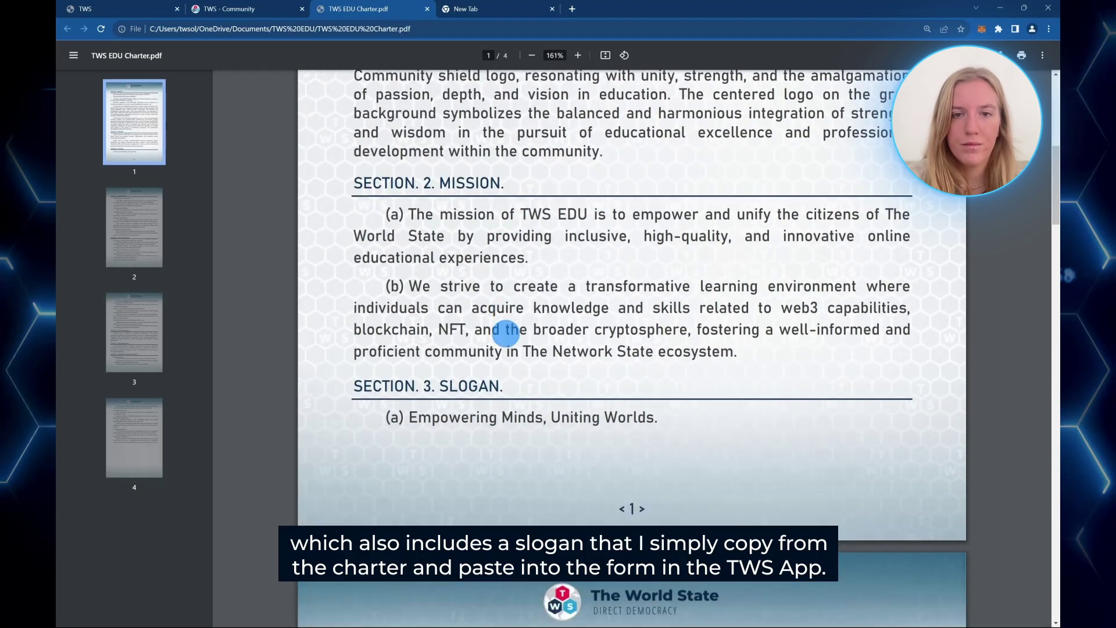
{"action": "left_click_drag", "start_coordinate": [408, 416], "coordinate": [651, 419]}
{"action": "key", "text": "ctrl+c"}
{"action": "left_click", "coordinate": [233, 9]}
{"action": "left_click", "coordinate": [285, 378]}
{"action": "left_click", "coordinate": [282, 430]}
{"action": "key", "text": "ctrl+v"}
- Copy the prepared TWS EDU description from the address bar of the blank browser page into the community's description field
{"action": "left_click", "coordinate": [280, 452]}
{"action": "left_click", "coordinate": [280, 491]}
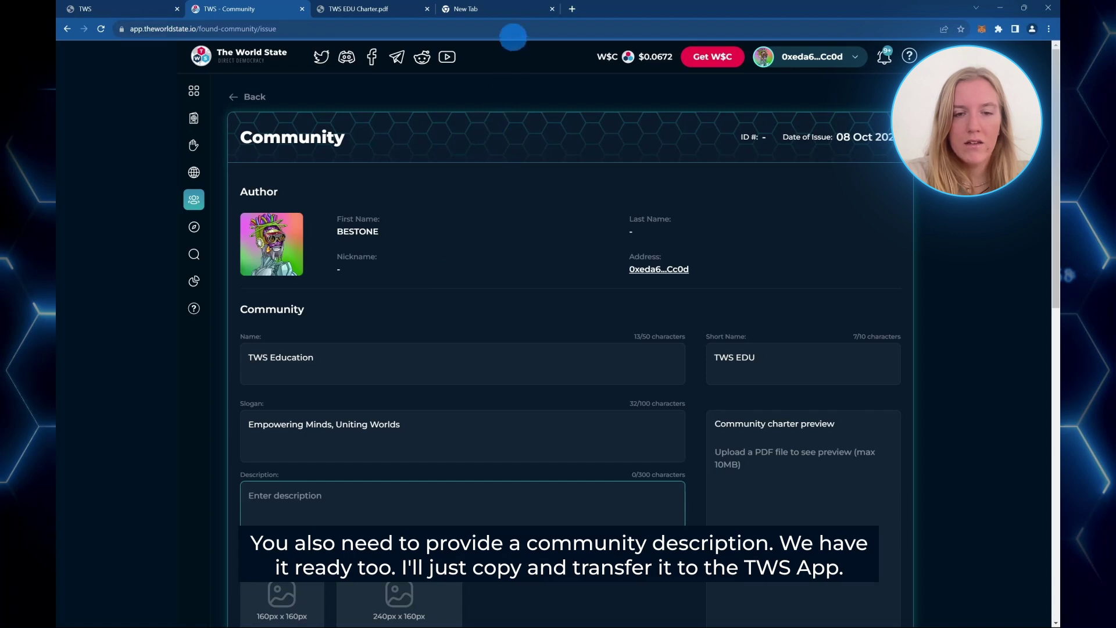
{"action": "left_click", "coordinate": [507, 15]}
{"action": "key", "text": "ctrl+c"}
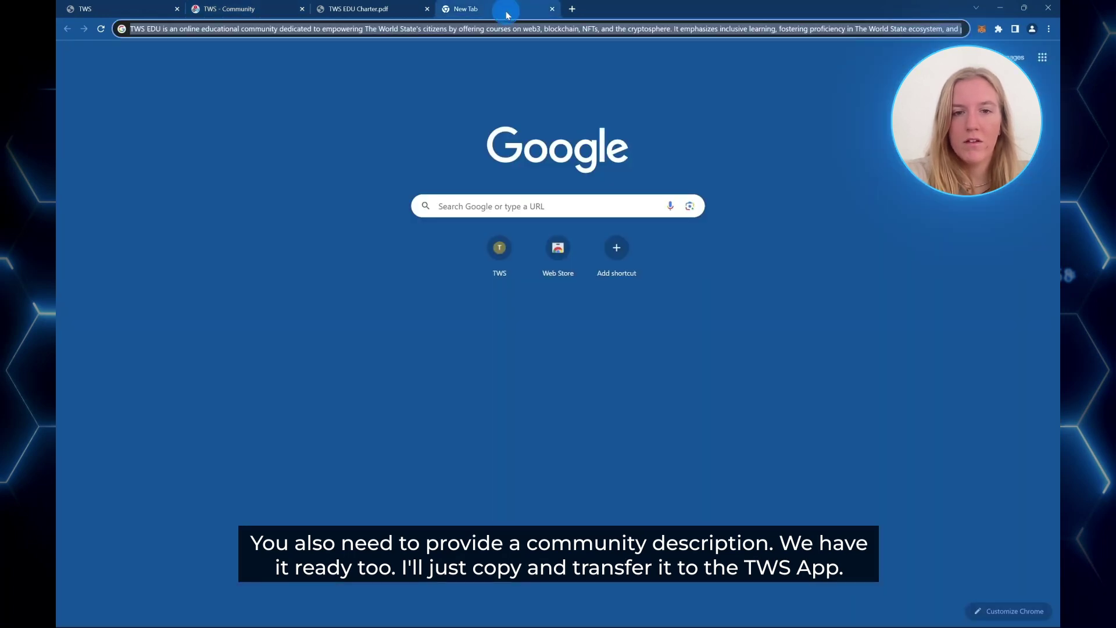
{"action": "left_click", "coordinate": [245, 10]}
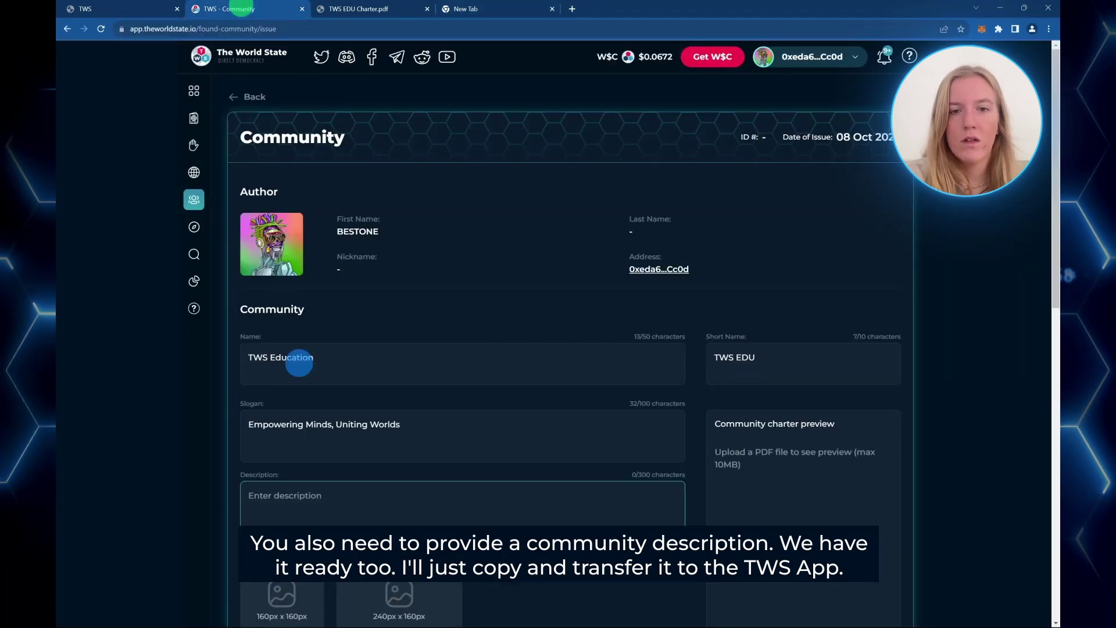
{"action": "left_click", "coordinate": [320, 489]}
{"action": "key", "text": "ctrl+v"}
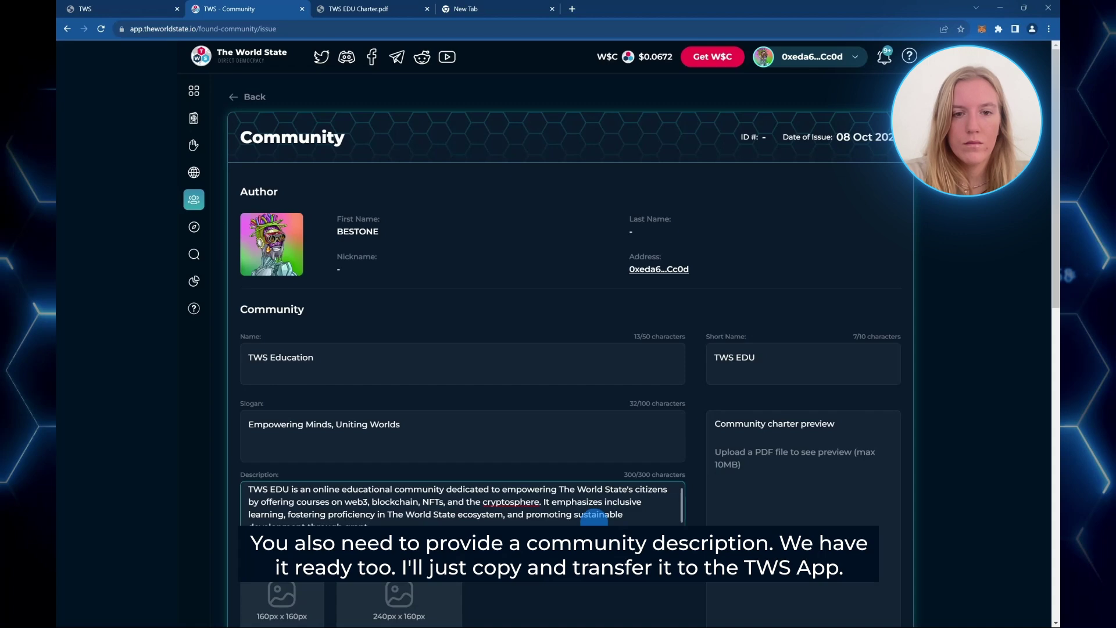
- Upload TWS_EDU_LOGO_160x160.png as the community symbol and TWS_EDU_FLAG_240x160.jpg as its flag
{"action": "scroll", "coordinate": [493, 455], "scroll_direction": "down", "scroll_amount": 3}
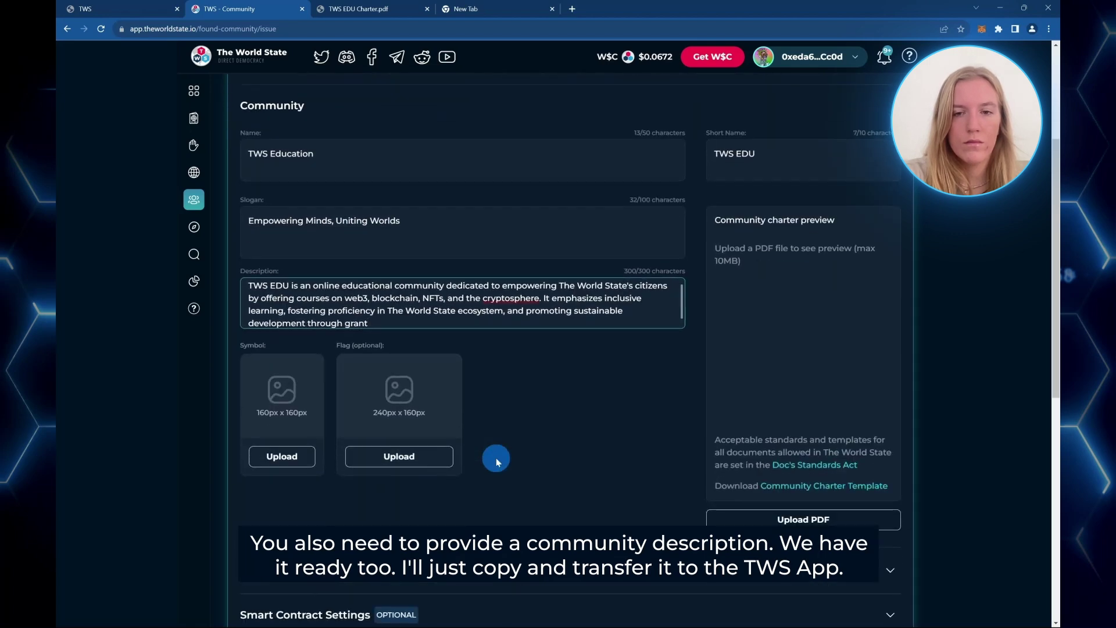
{"action": "left_click", "coordinate": [285, 464]}
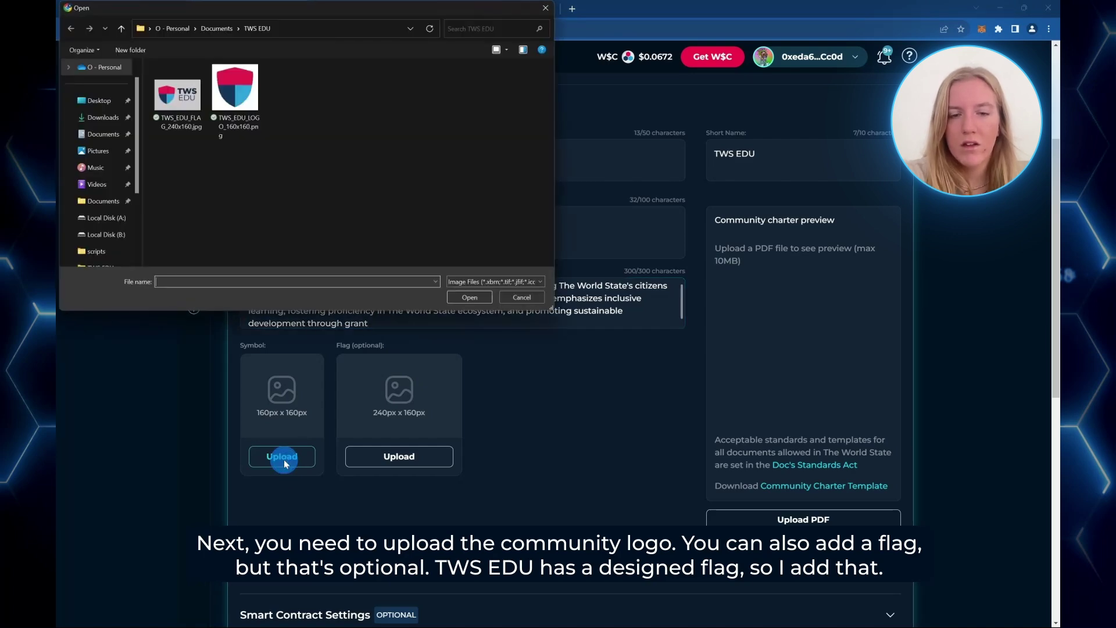
{"action": "double_click", "coordinate": [242, 93]}
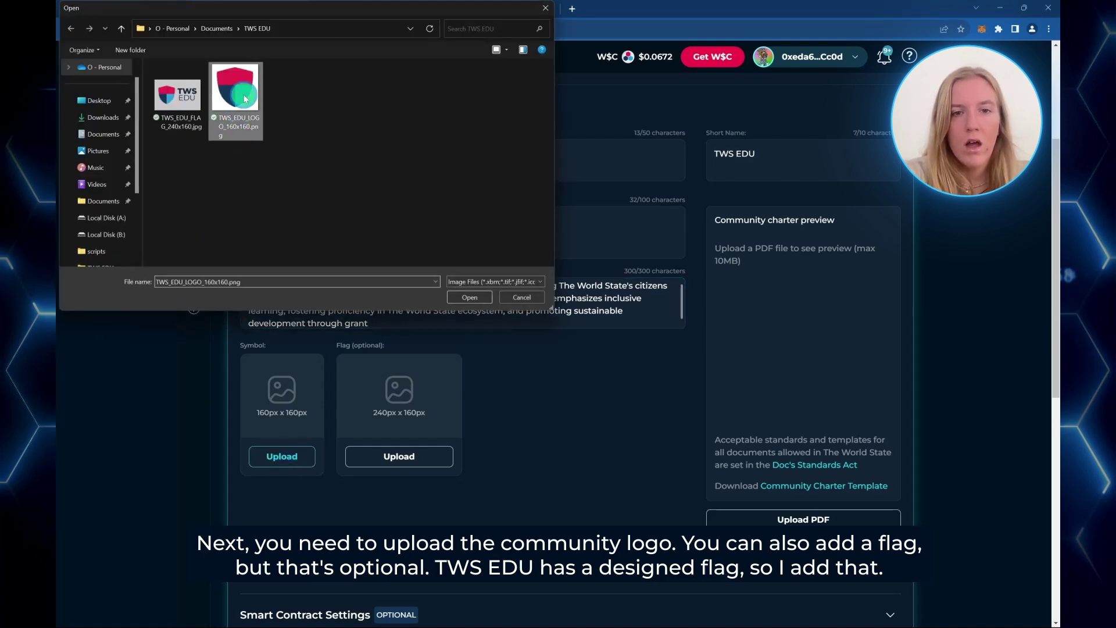
{"action": "left_click", "coordinate": [395, 470]}
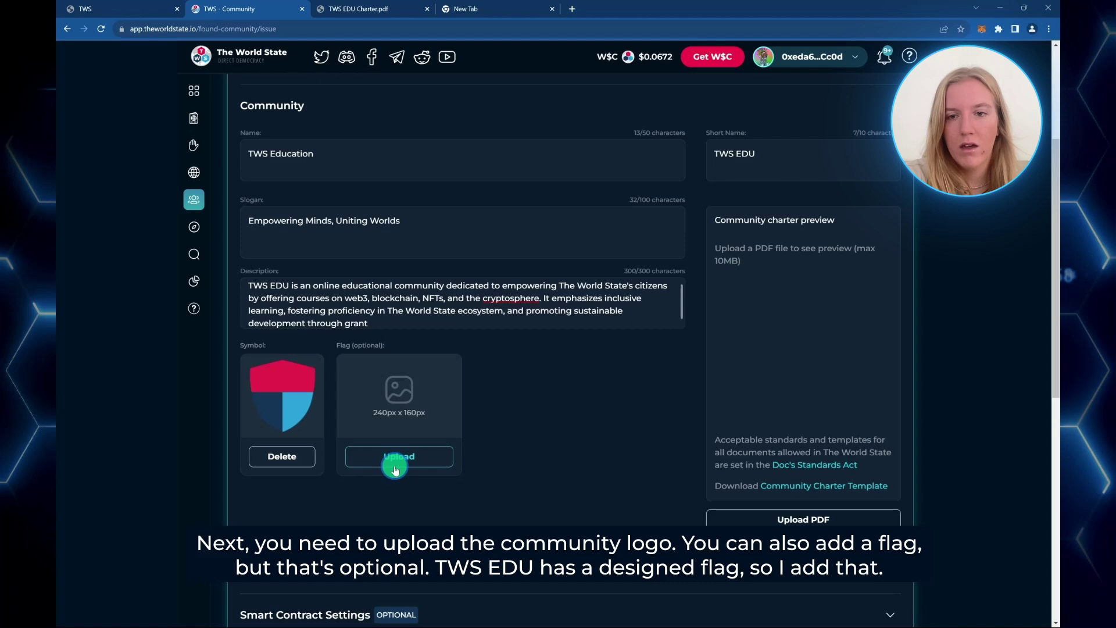
{"action": "double_click", "coordinate": [176, 99]}
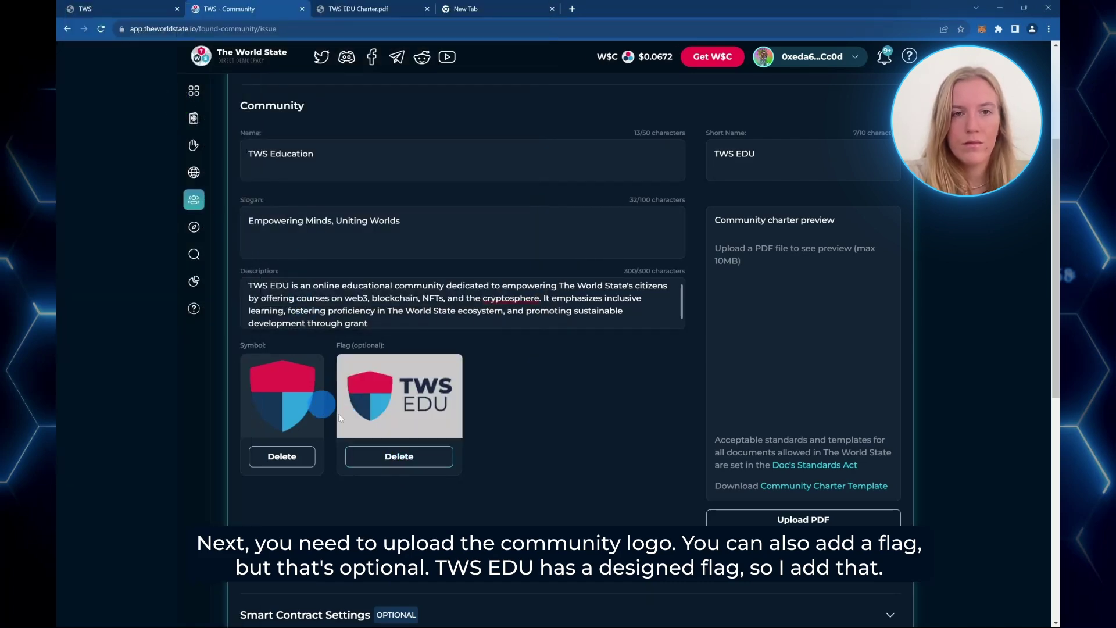
- Read through TWS EDU Charter.pdf from Section 1 Basics to Section 8 Membership and Governance, including the community leader terms
{"action": "scroll", "coordinate": [550, 407], "scroll_direction": "up", "scroll_amount": 1}
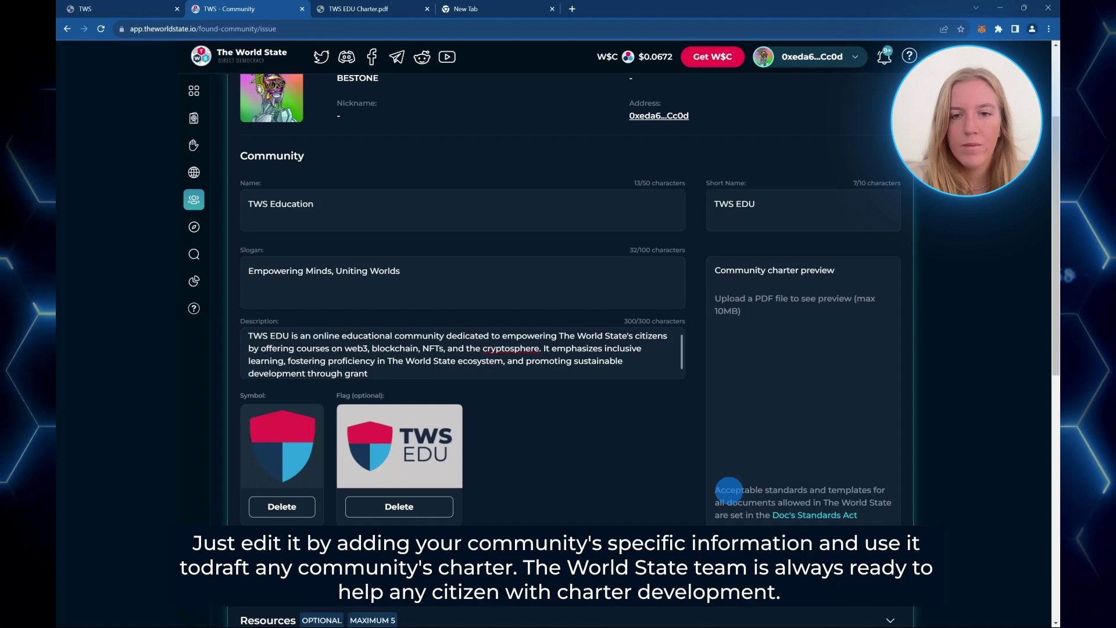
{"action": "left_click", "coordinate": [375, 11]}
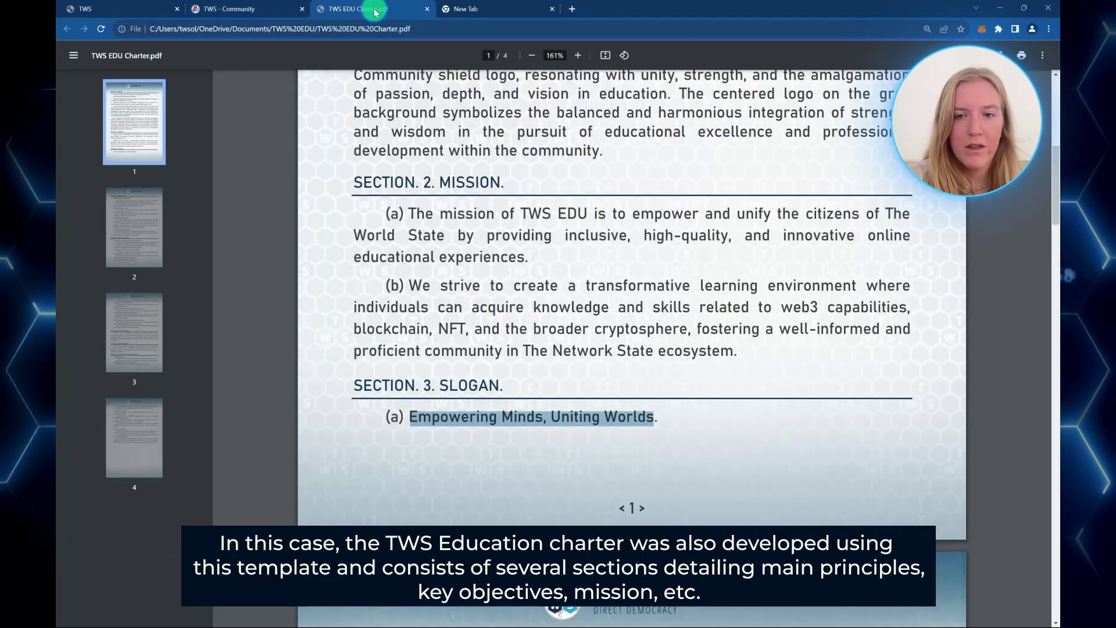
{"action": "scroll", "coordinate": [446, 226], "scroll_direction": "up", "scroll_amount": 8}
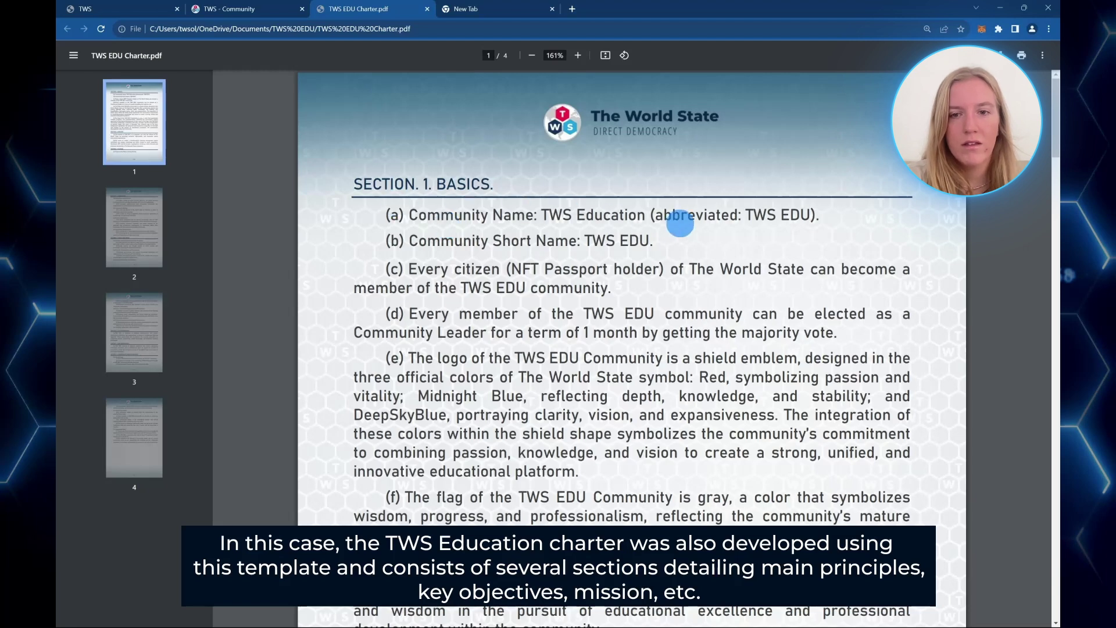
{"action": "scroll", "coordinate": [666, 268], "scroll_direction": "down", "scroll_amount": 2}
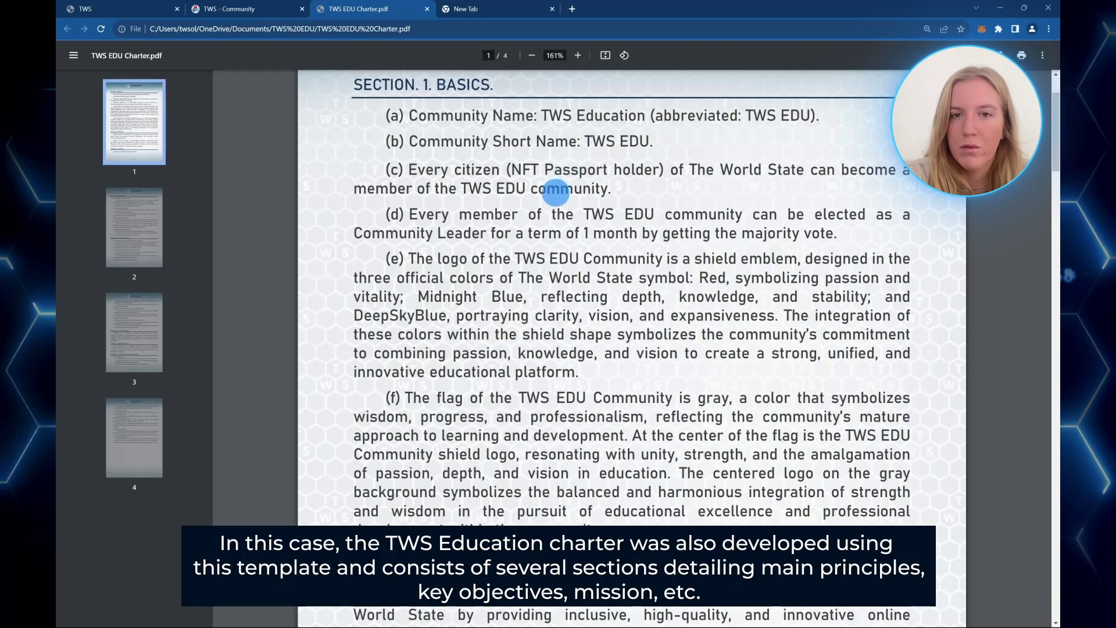
{"action": "scroll", "coordinate": [528, 310], "scroll_direction": "down", "scroll_amount": 1}
{"action": "scroll", "coordinate": [529, 308], "scroll_direction": "down", "scroll_amount": 6}
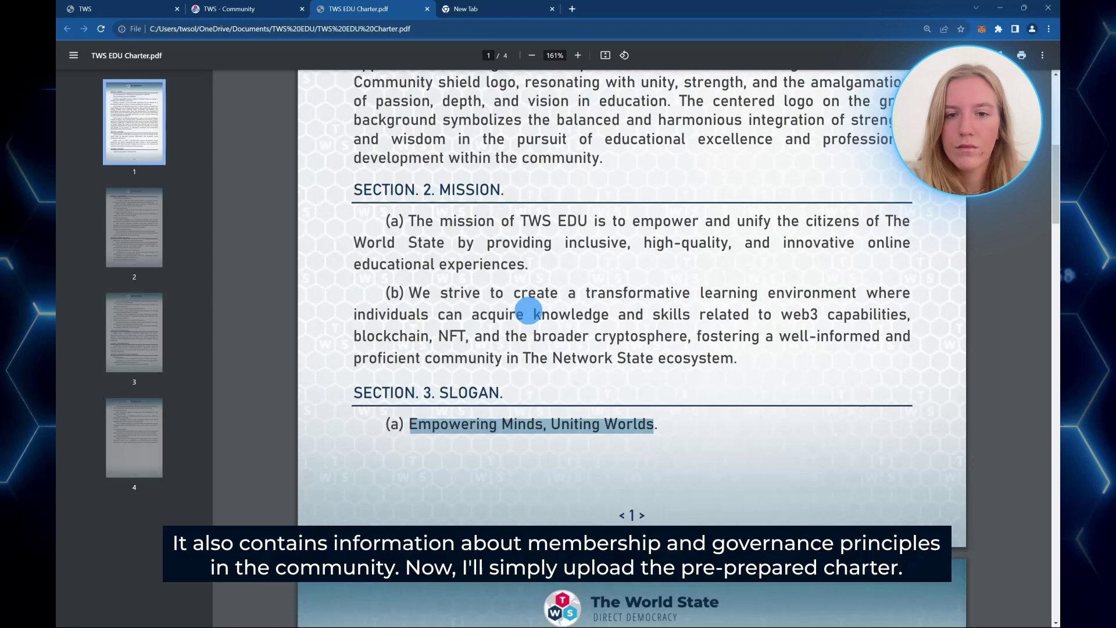
{"action": "left_click", "coordinate": [499, 221]}
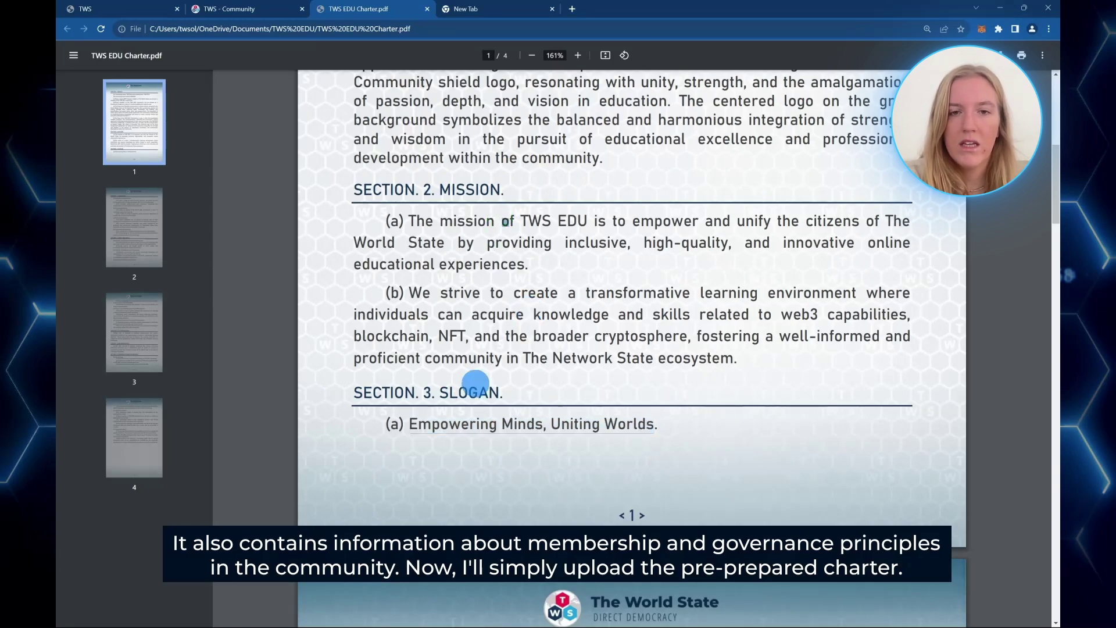
{"action": "scroll", "coordinate": [475, 383], "scroll_direction": "down", "scroll_amount": 3}
{"action": "scroll", "coordinate": [475, 383], "scroll_direction": "down", "scroll_amount": 12}
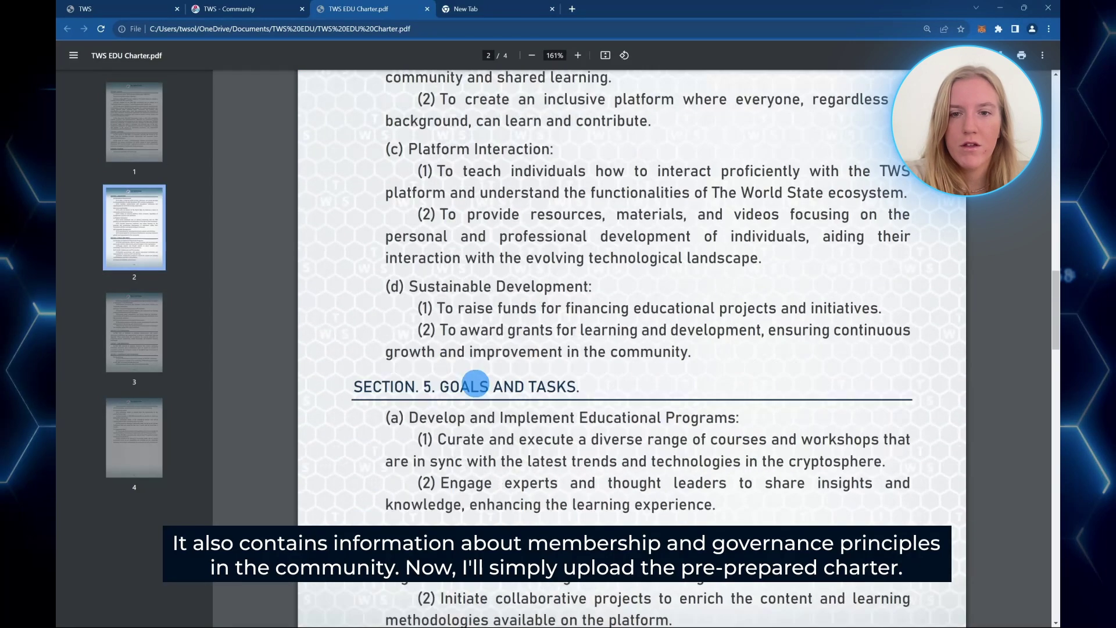
{"action": "scroll", "coordinate": [475, 384], "scroll_direction": "down", "scroll_amount": 17}
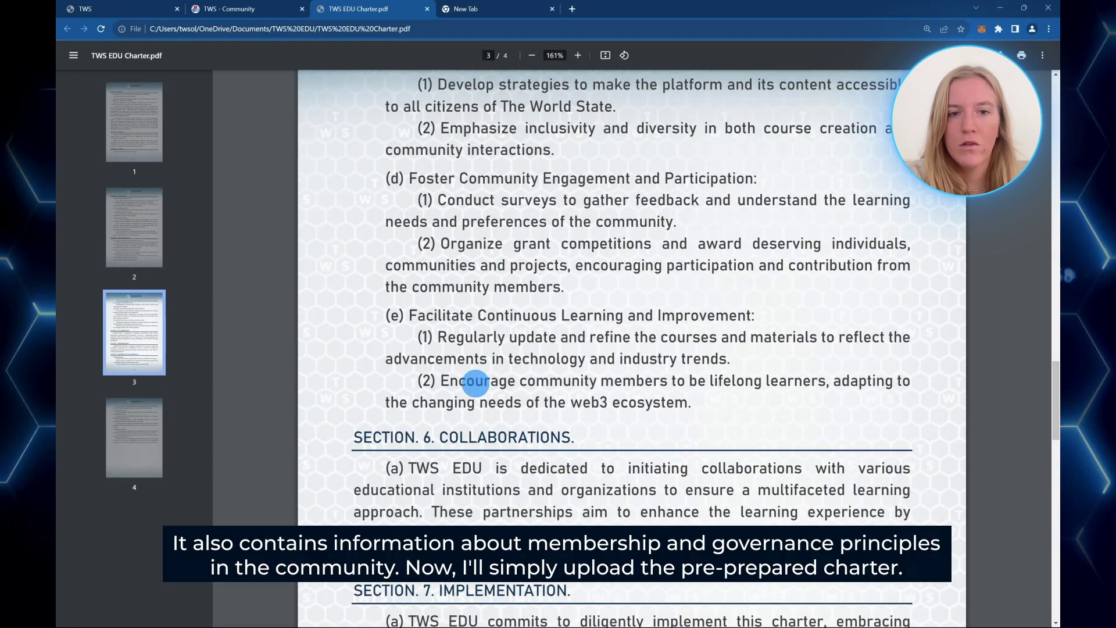
{"action": "scroll", "coordinate": [476, 384], "scroll_direction": "down", "scroll_amount": 5}
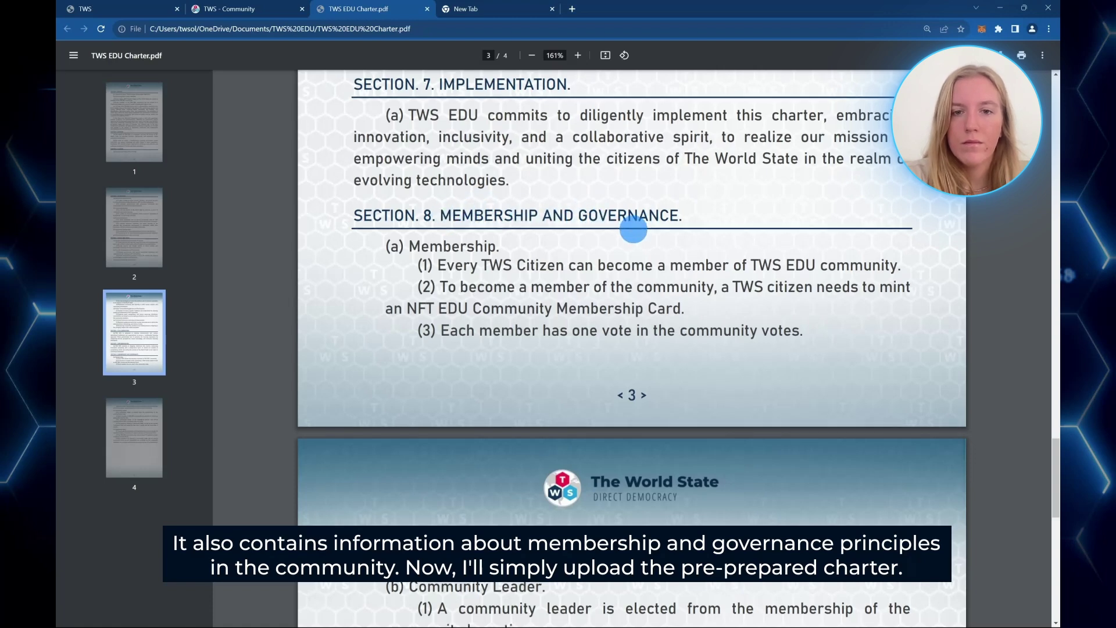
{"action": "scroll", "coordinate": [633, 229], "scroll_direction": "down", "scroll_amount": 3}
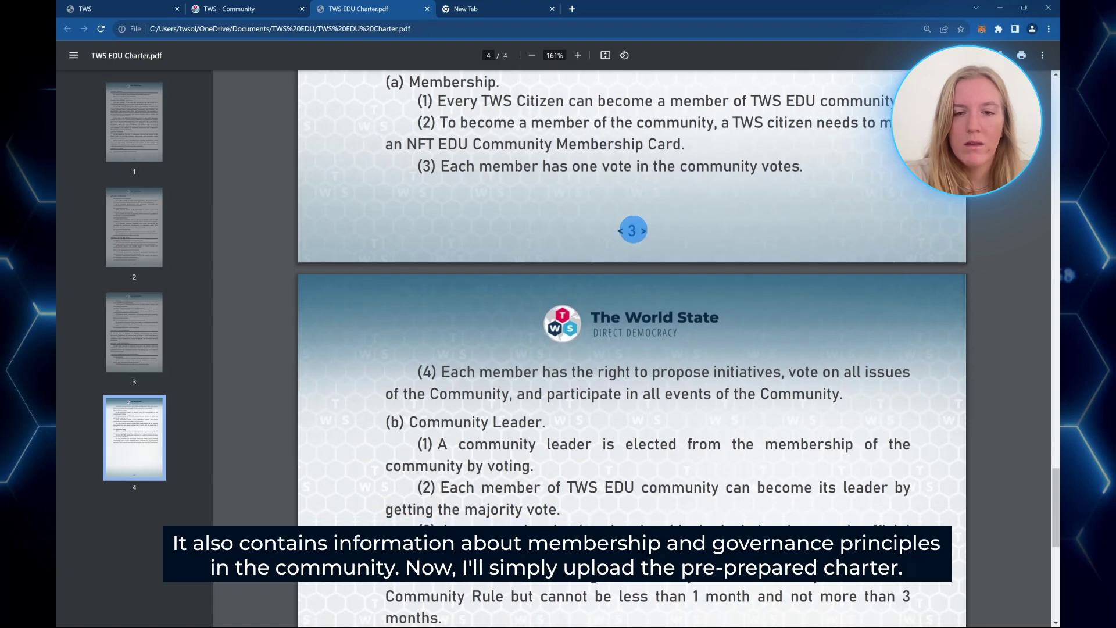
{"action": "scroll", "coordinate": [633, 229], "scroll_direction": "down", "scroll_amount": 3}
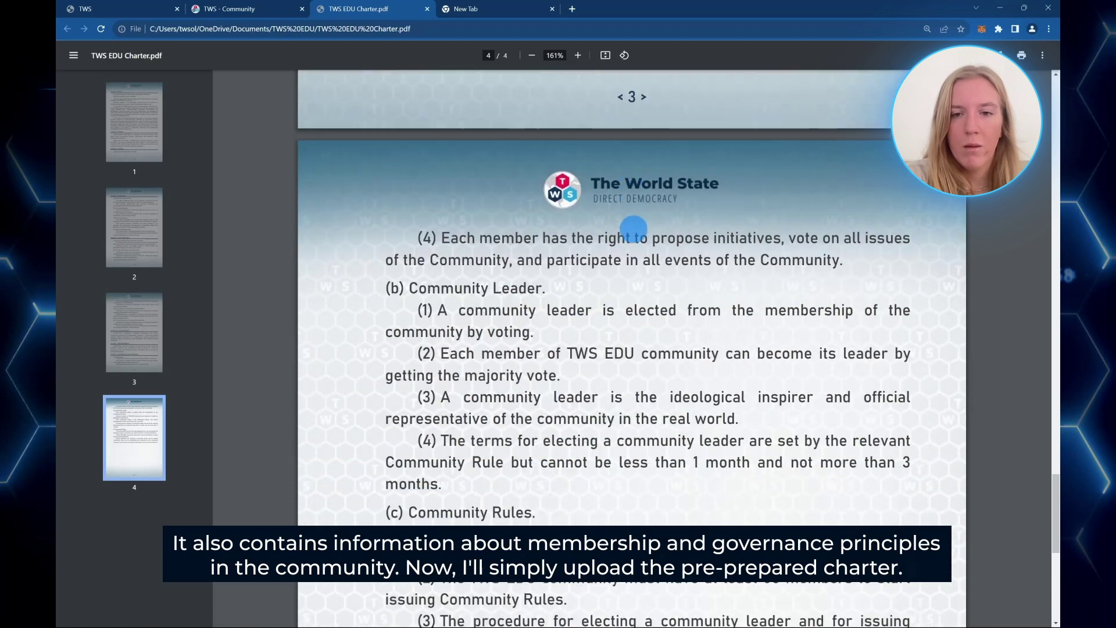
- Upload TWS EDU Charter.pdf as the community charter in the community founding form
{"action": "left_click", "coordinate": [258, 12]}
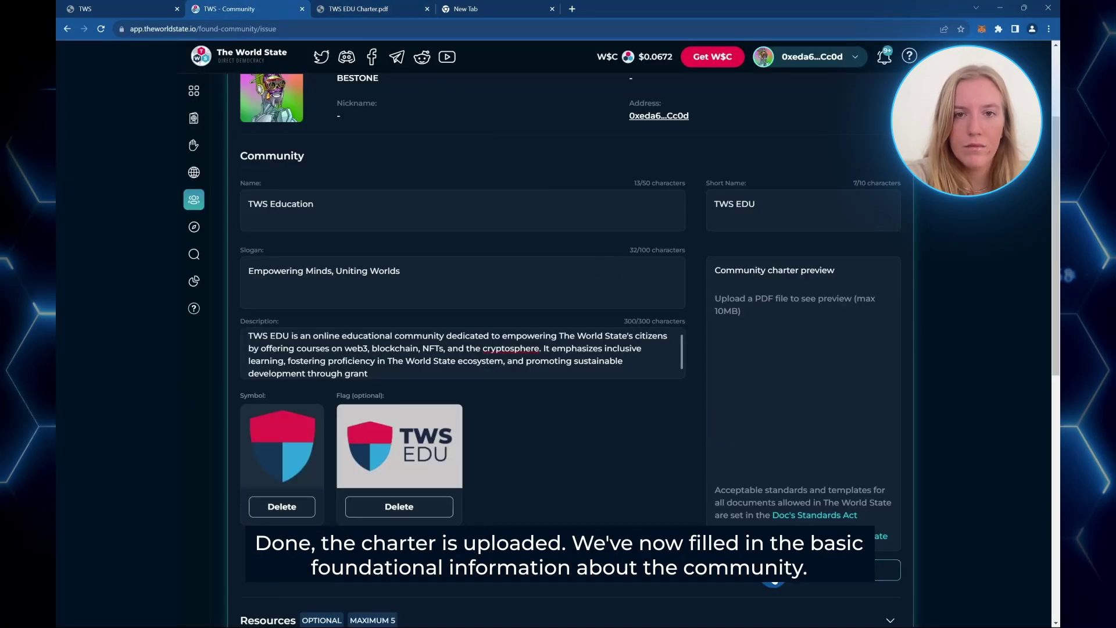
{"action": "left_click", "coordinate": [698, 500]}
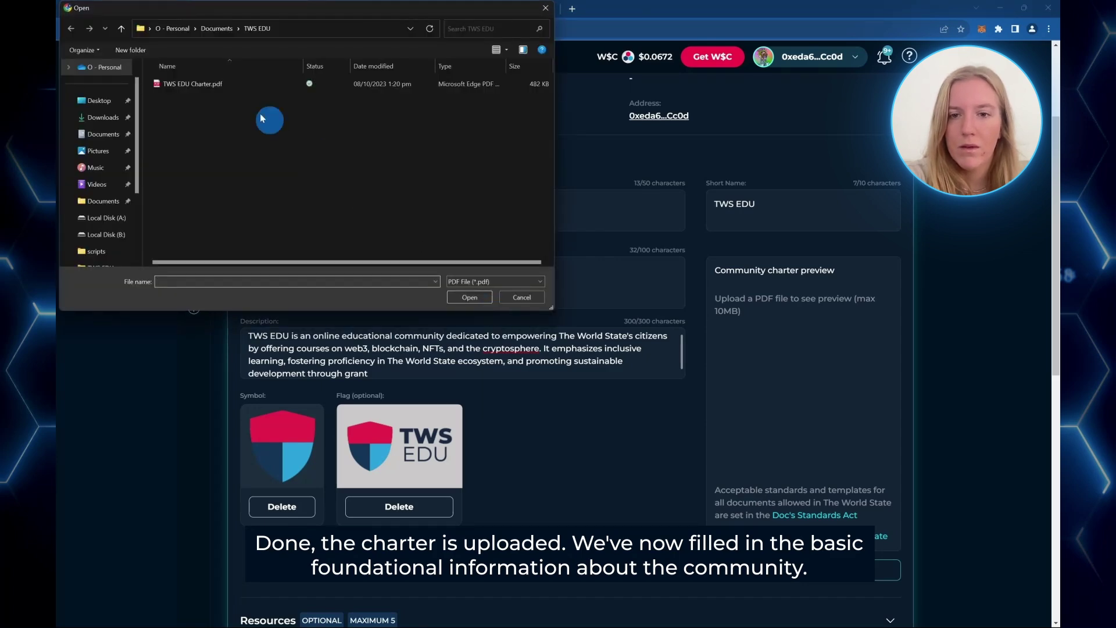
{"action": "double_click", "coordinate": [212, 84]}
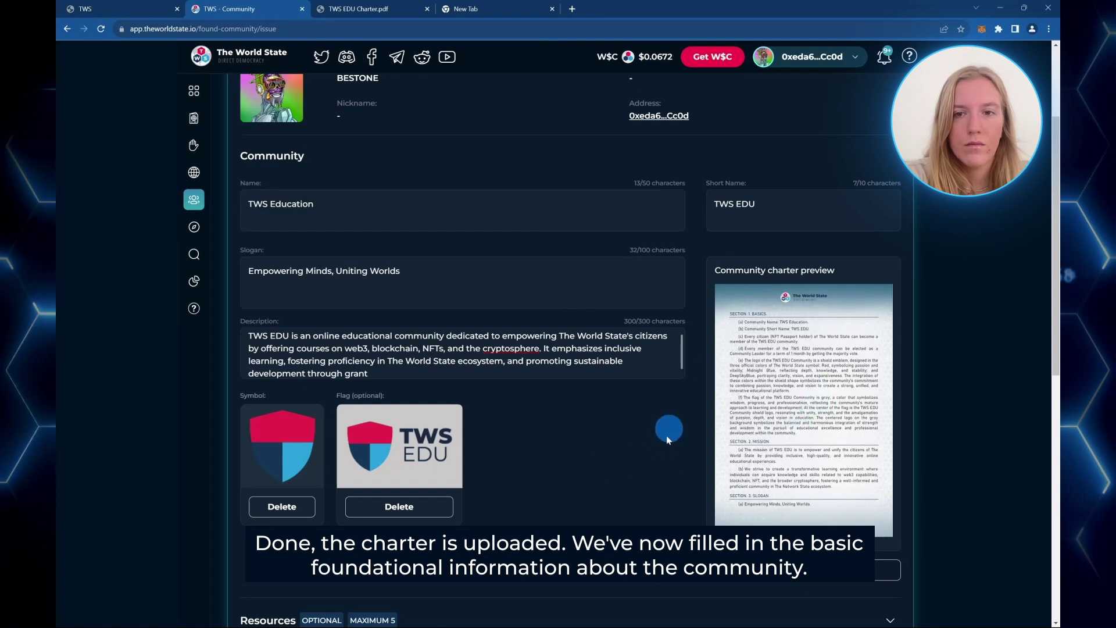
- Expand the optional Smart Contract Settings and show the details of the Community Membership Card contract
{"action": "scroll", "coordinate": [619, 445], "scroll_direction": "up", "scroll_amount": 1}
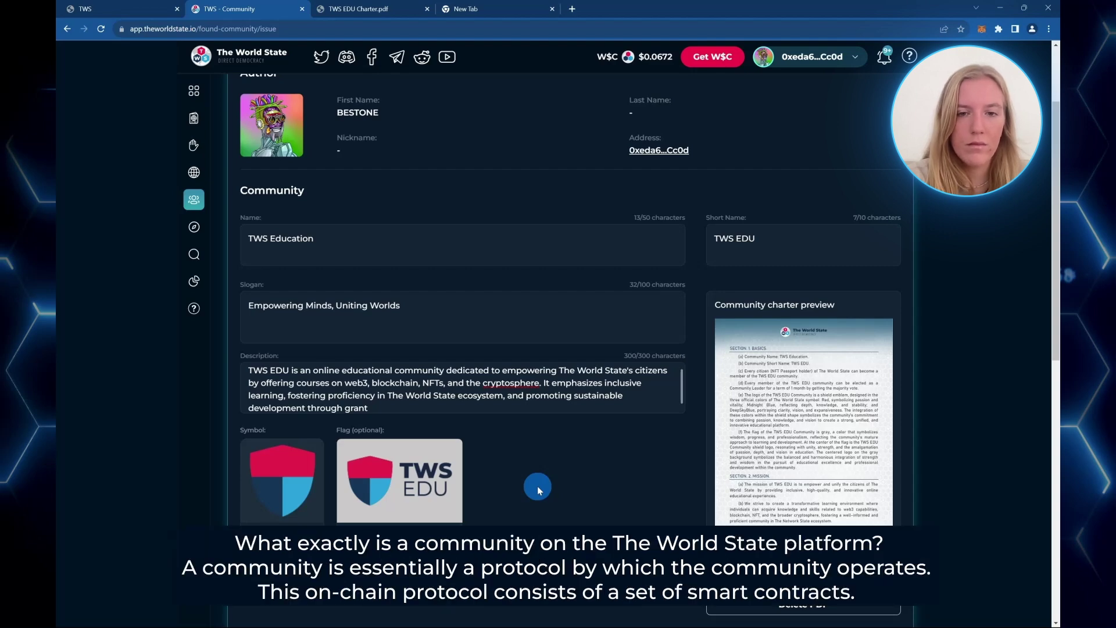
{"action": "scroll", "coordinate": [537, 486], "scroll_direction": "down", "scroll_amount": 6}
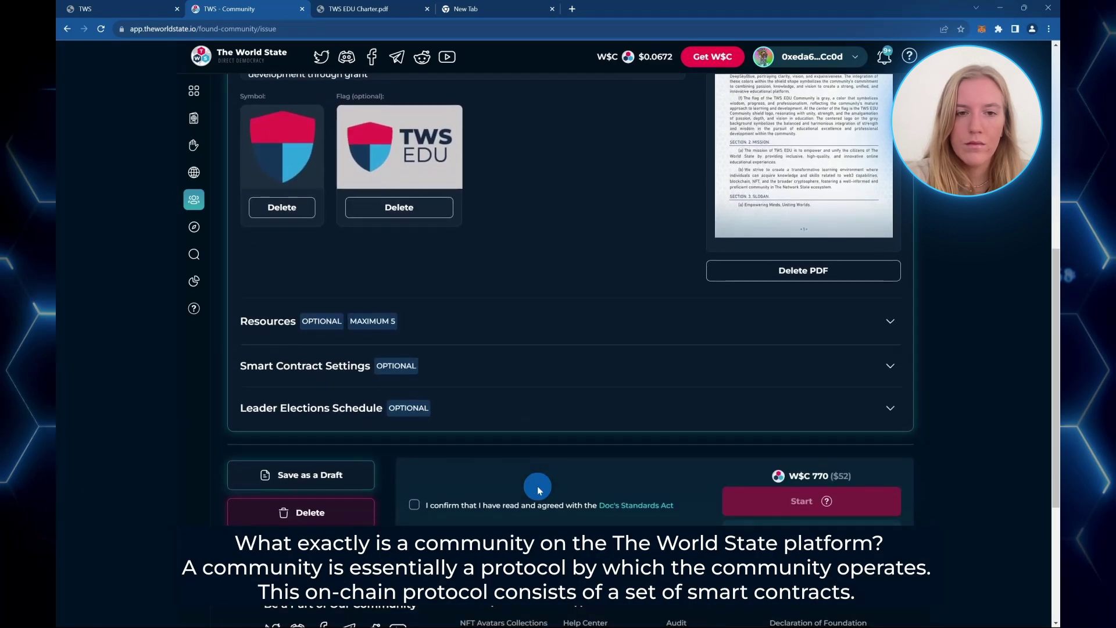
{"action": "left_click", "coordinate": [599, 366]}
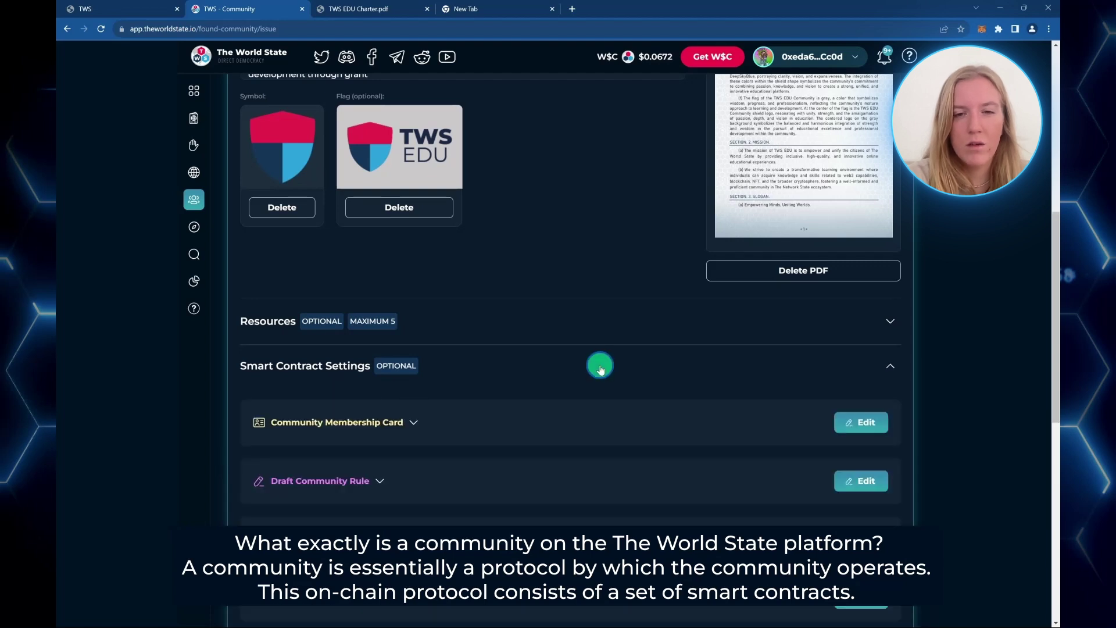
{"action": "scroll", "coordinate": [600, 370], "scroll_direction": "down", "scroll_amount": 1}
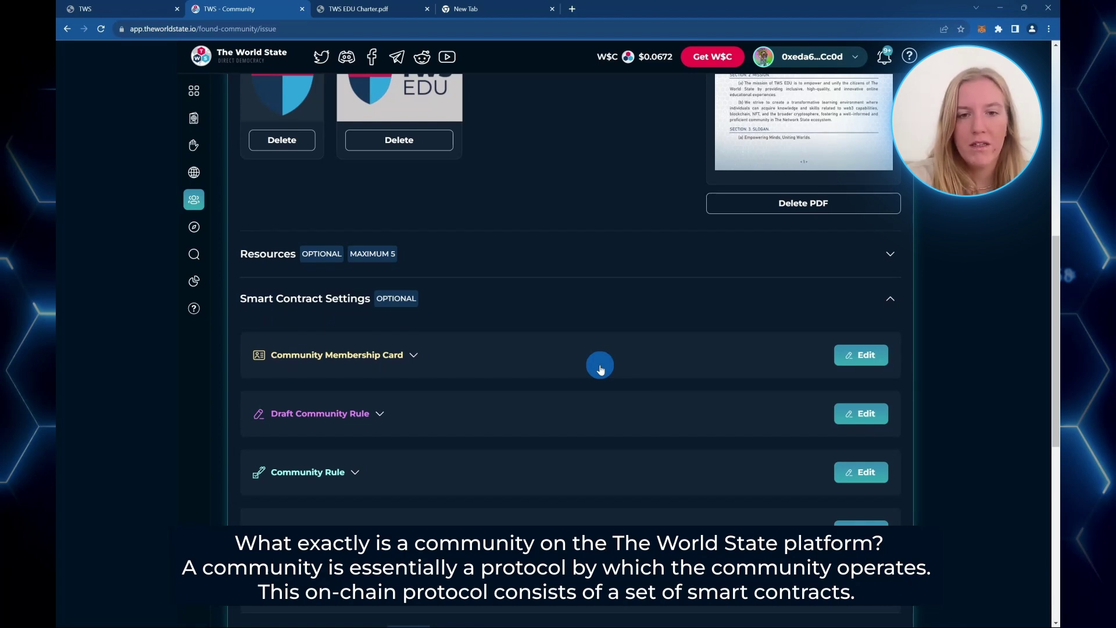
{"action": "scroll", "coordinate": [599, 370], "scroll_direction": "down", "scroll_amount": 1}
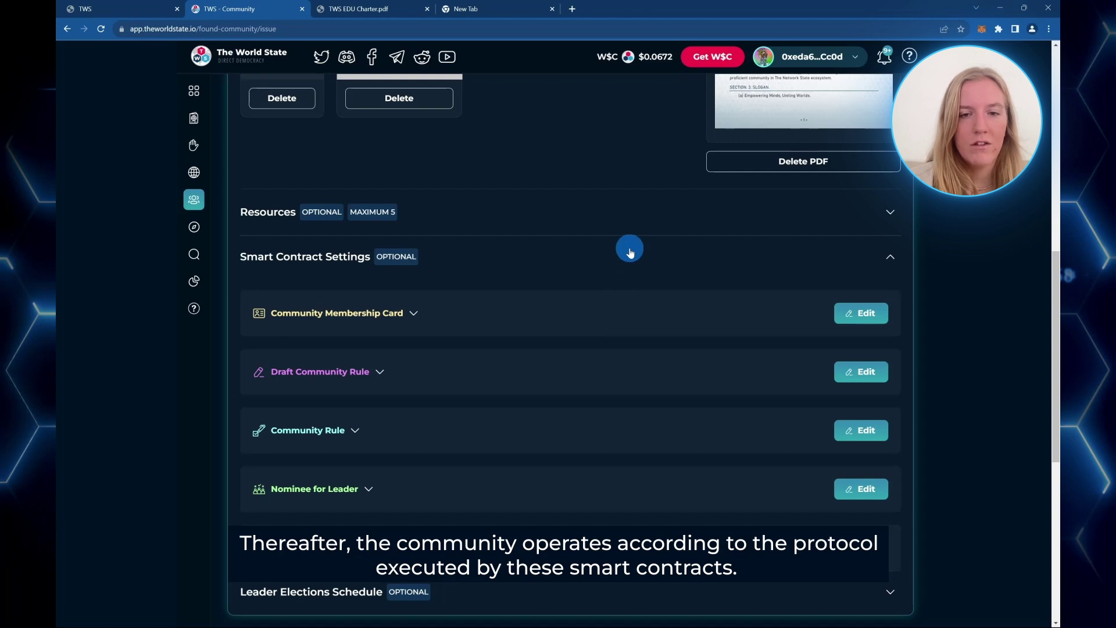
{"action": "scroll", "coordinate": [630, 252], "scroll_direction": "down", "scroll_amount": 1}
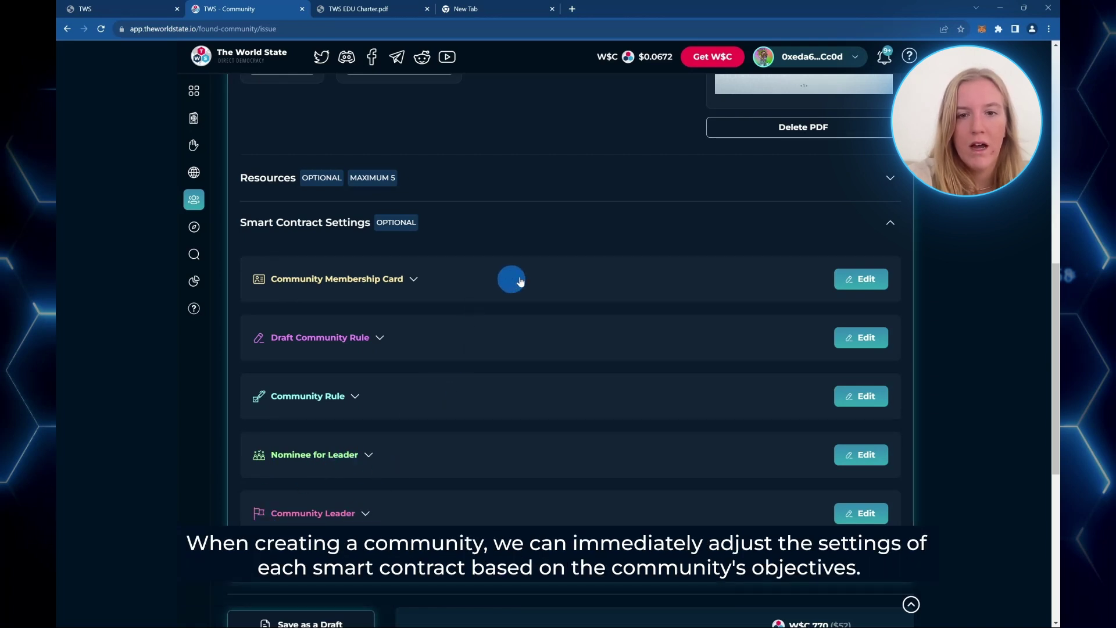
{"action": "left_click", "coordinate": [429, 279]}
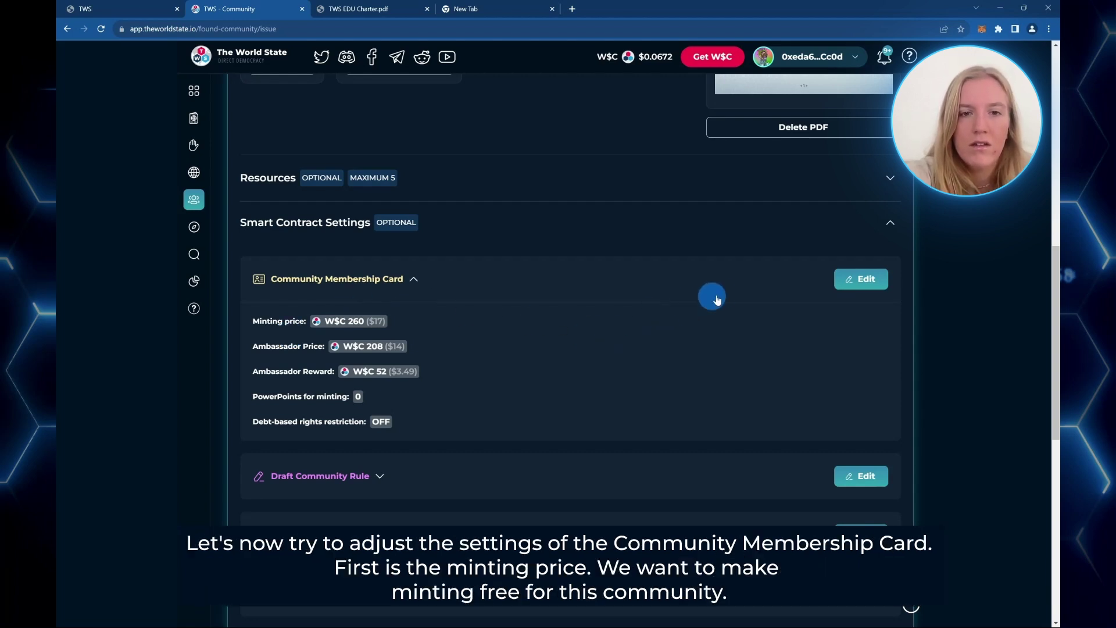
- Start editing the Community Membership Card contract and set its minting price to 0
{"action": "left_click", "coordinate": [878, 281]}
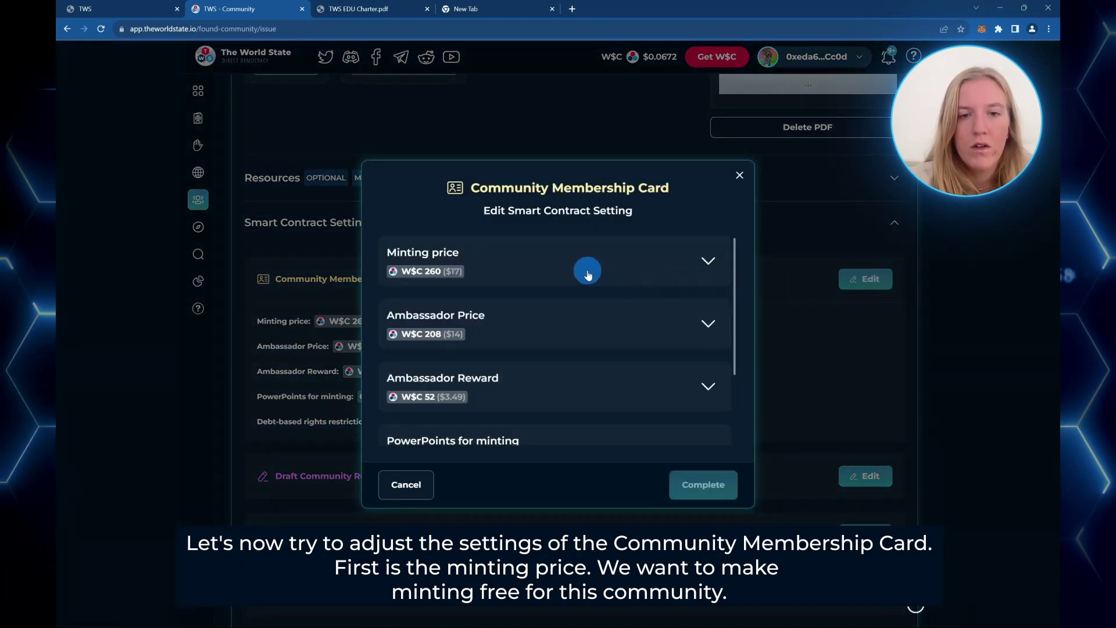
{"action": "left_click", "coordinate": [709, 265]}
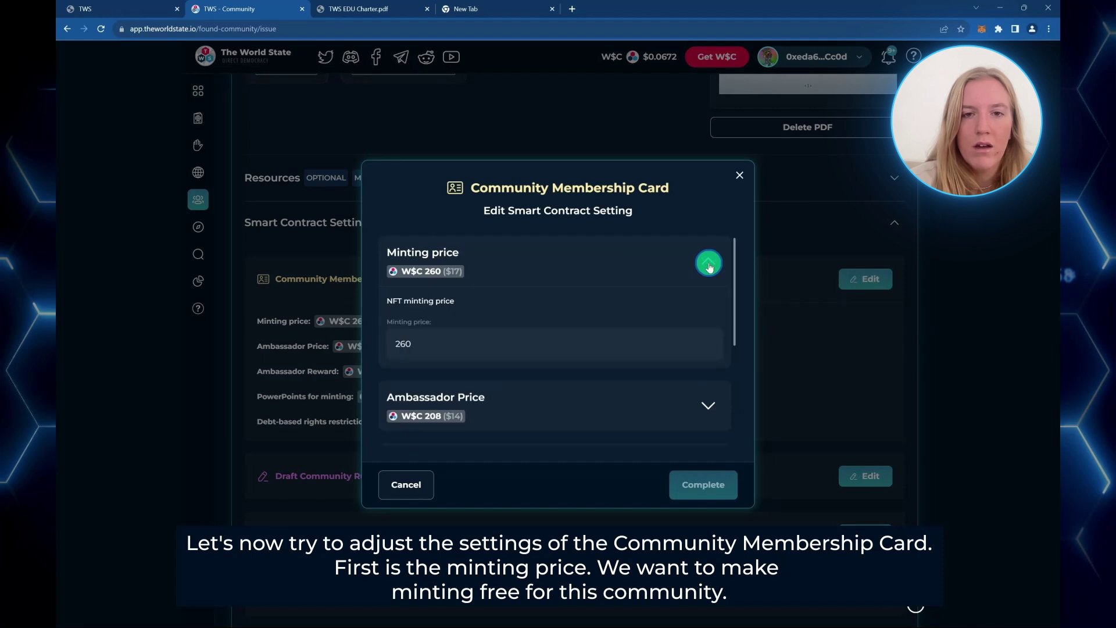
{"action": "left_click", "coordinate": [578, 352]}
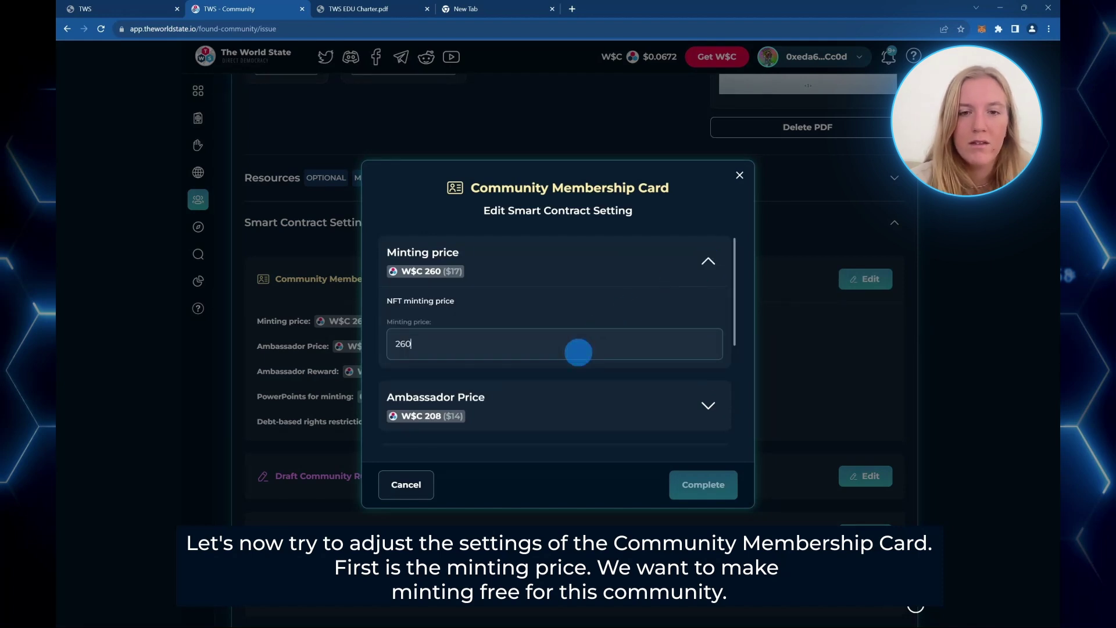
{"action": "key", "text": "BackSpace"}
{"action": "key", "text": "BackSpace"}
{"action": "key", "text": "BackSpace"}
{"action": "type", "text": "0"}
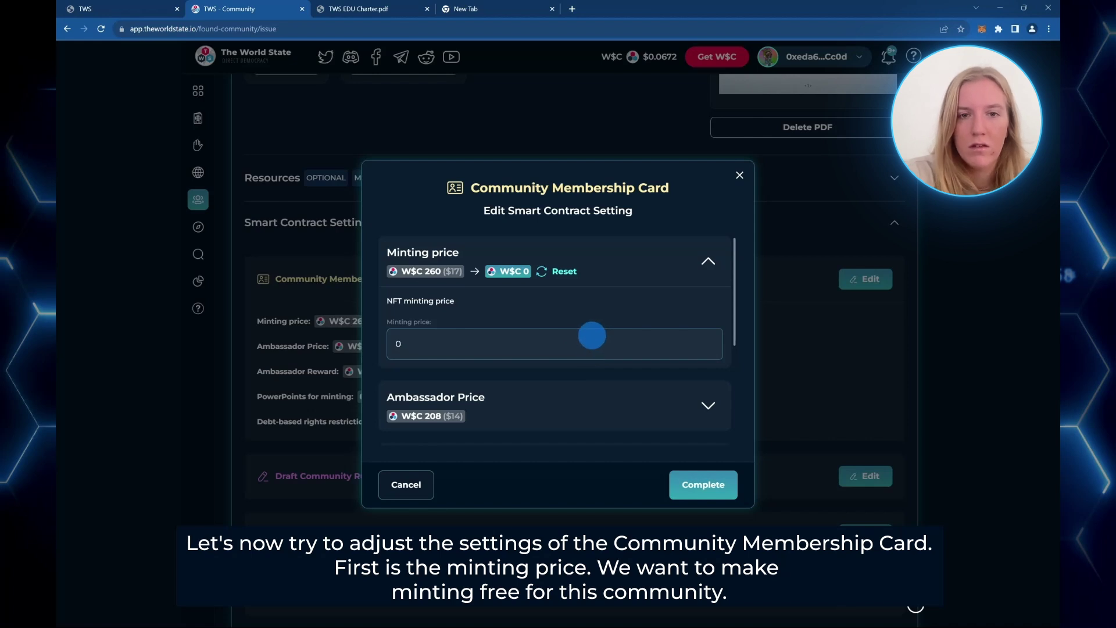
{"action": "left_click", "coordinate": [710, 264]}
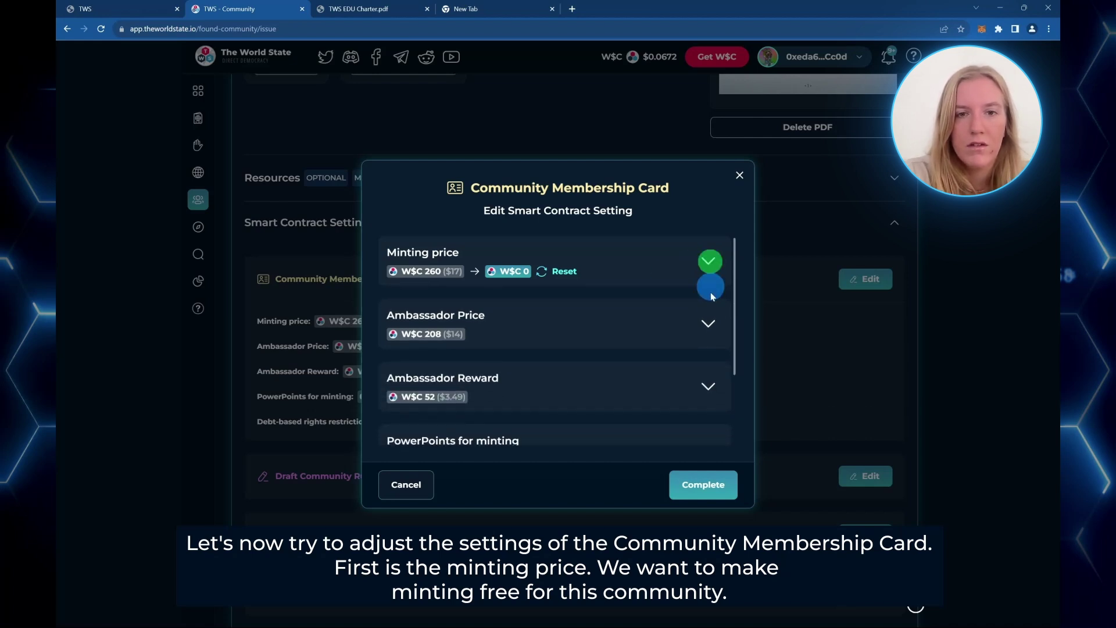
- Set the Community Membership Card's Ambassador Price to 0
{"action": "left_click", "coordinate": [709, 324]}
{"action": "left_click", "coordinate": [600, 407]}
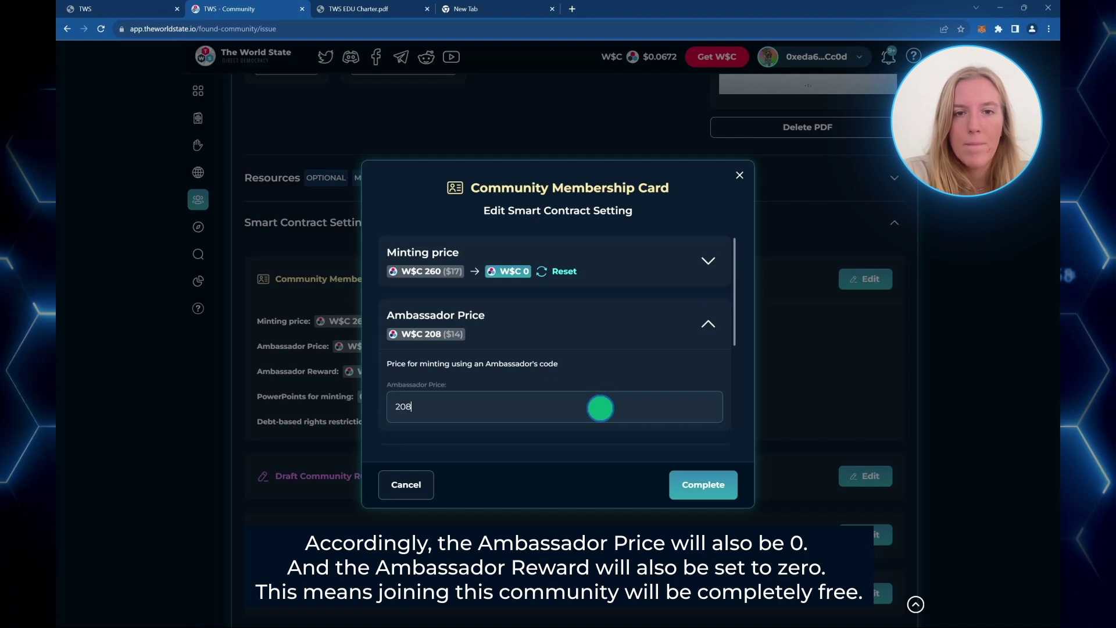
{"action": "key", "text": "BackSpace"}
{"action": "key", "text": "BackSpace"}
{"action": "key", "text": "BackSpace"}
{"action": "type", "text": "0"}
{"action": "left_click", "coordinate": [706, 324]}
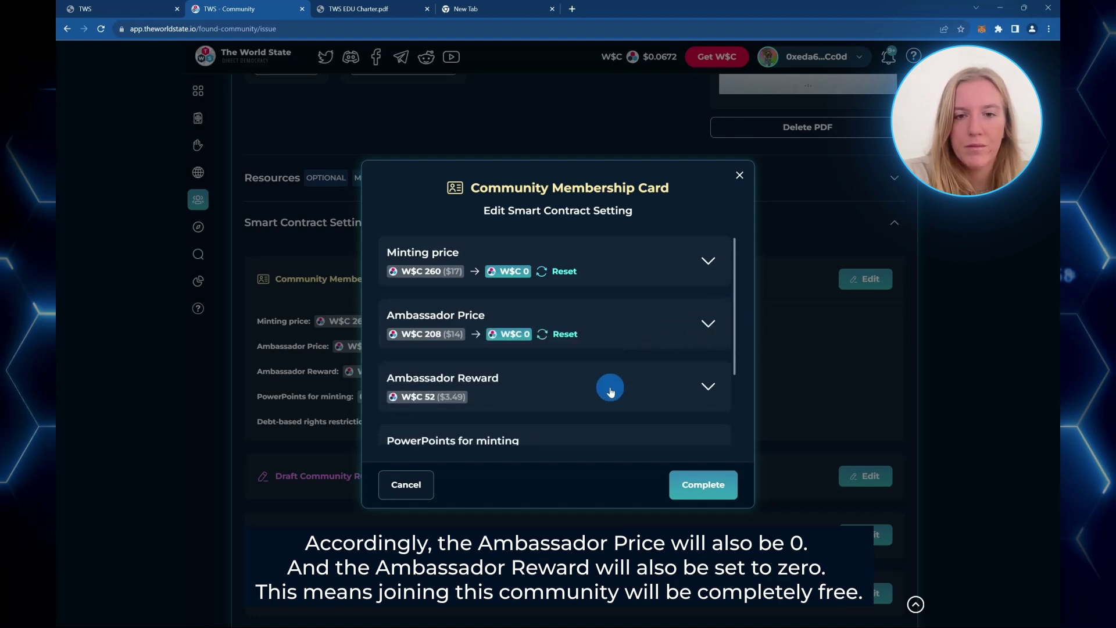
- Set the Community Membership Card's Ambassador Reward to 0
{"action": "left_click", "coordinate": [706, 386]}
{"action": "left_click", "coordinate": [629, 385]}
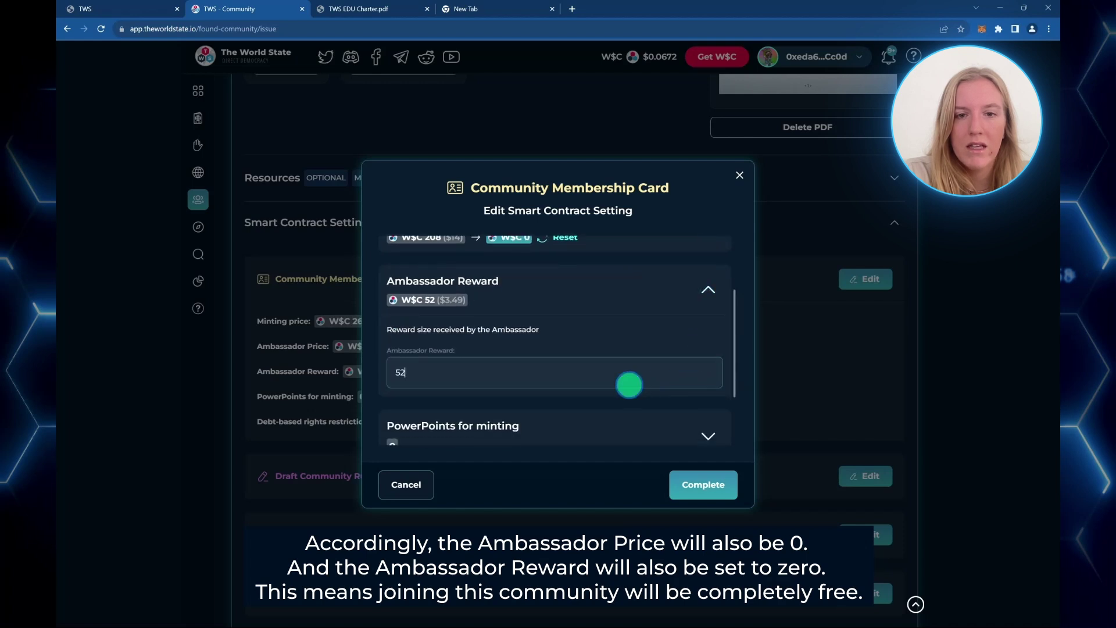
{"action": "key", "text": "BackSpace"}
{"action": "key", "text": "BackSpace"}
{"action": "type", "text": "0"}
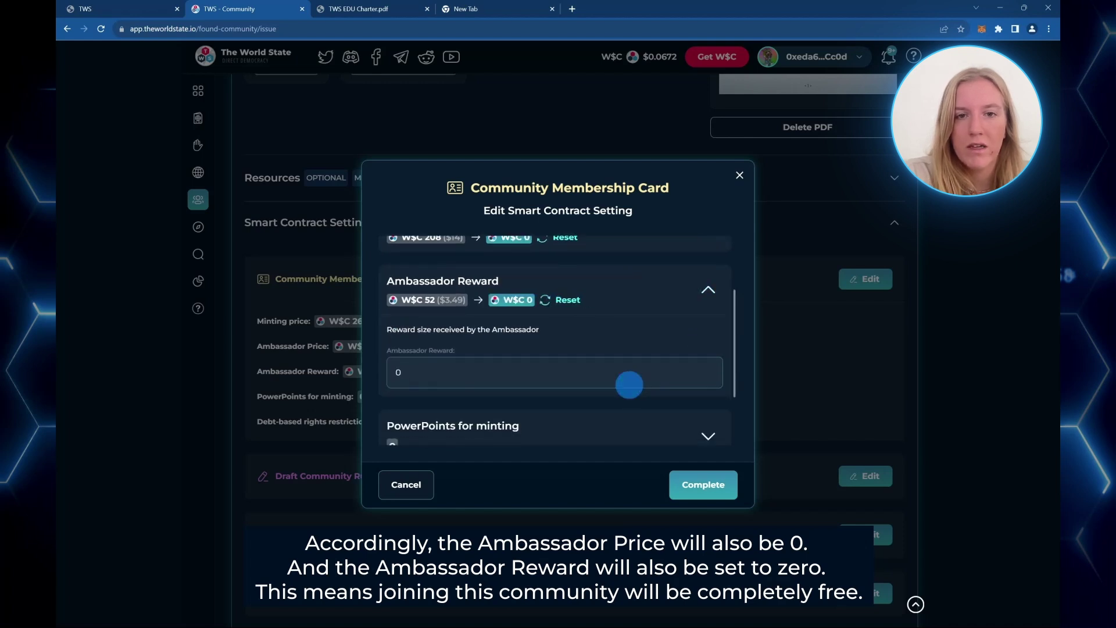
{"action": "left_click", "coordinate": [710, 293]}
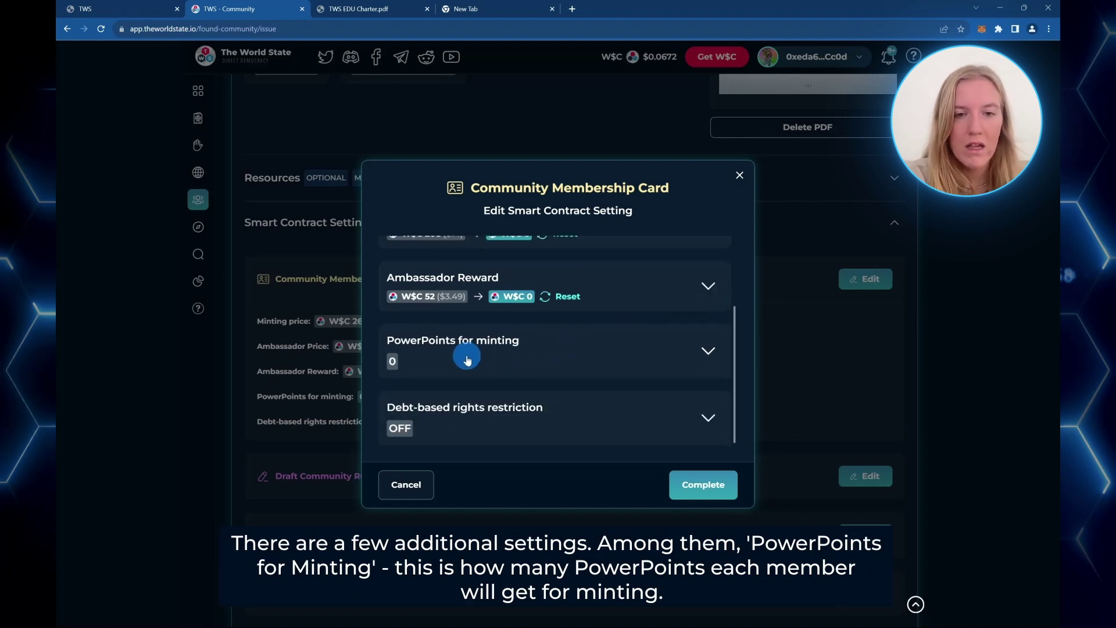
- Review the PowerPoints for minting and Debt-based rights restriction options, and complete the Community Membership Card edits
{"action": "left_click", "coordinate": [572, 357]}
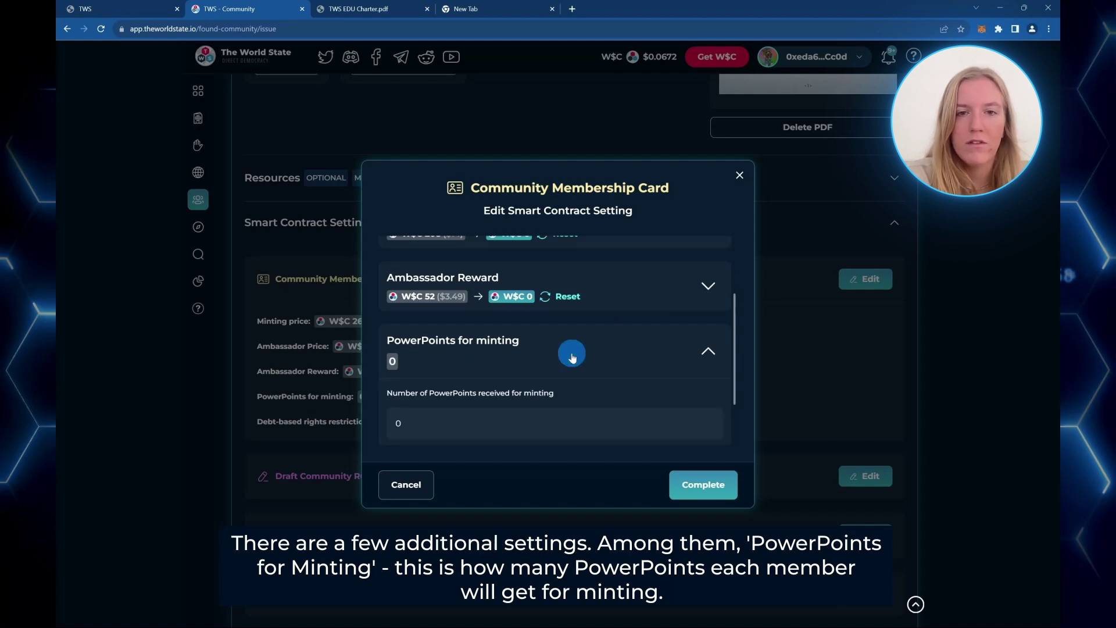
{"action": "left_click", "coordinate": [572, 357]}
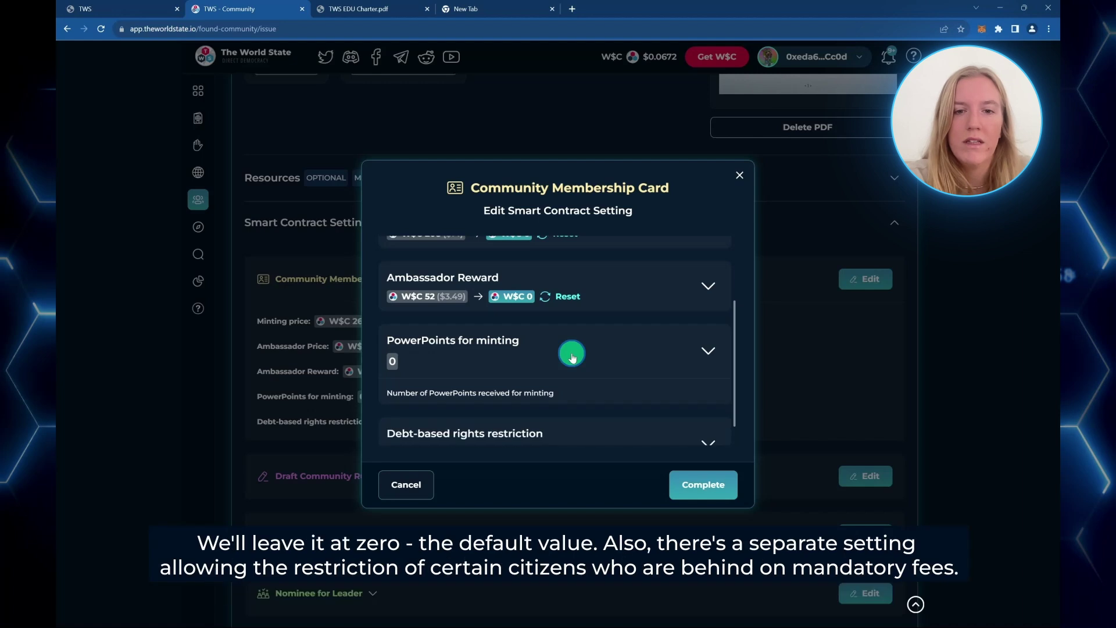
{"action": "left_click", "coordinate": [607, 416]}
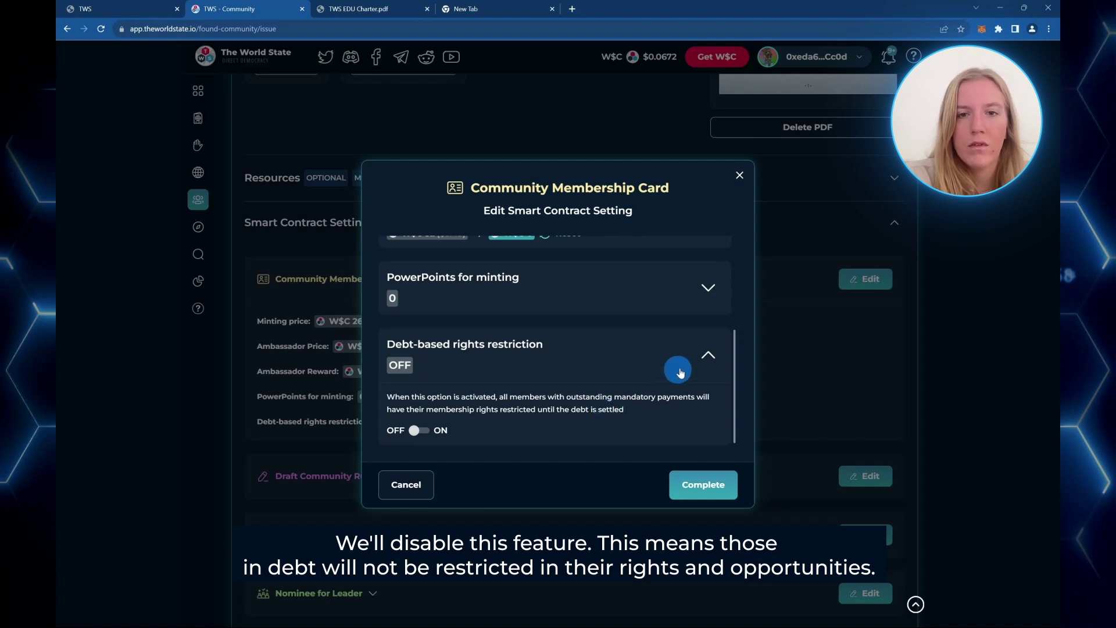
{"action": "left_click", "coordinate": [706, 355]}
{"action": "left_click", "coordinate": [703, 484]}
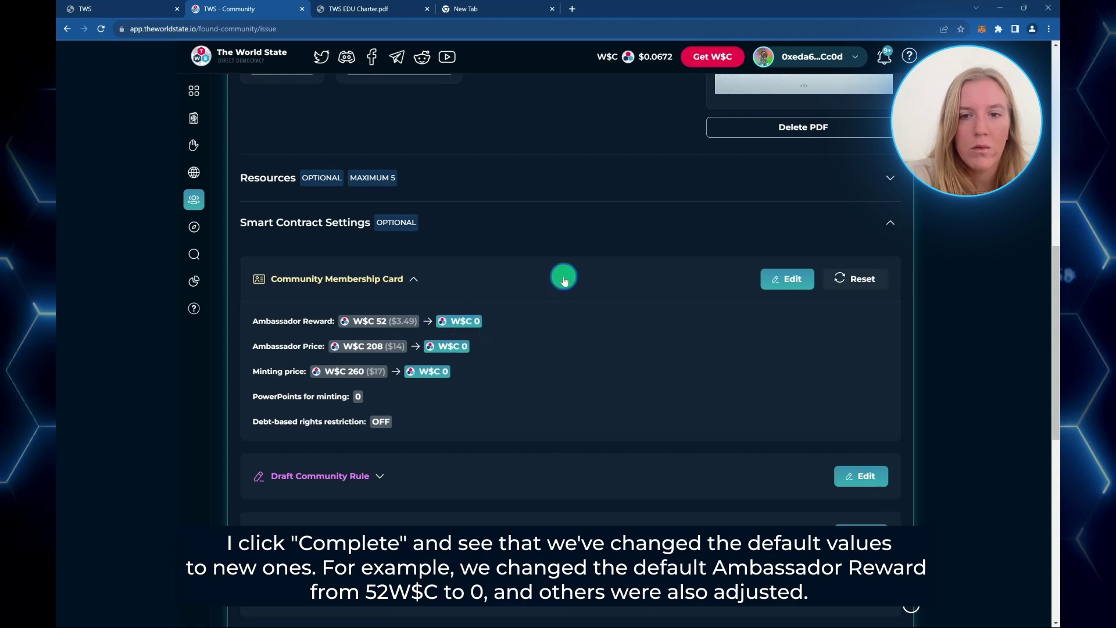
- Start editing the Draft Community Rule contract and set its minting price to 0
{"action": "left_click", "coordinate": [565, 277]}
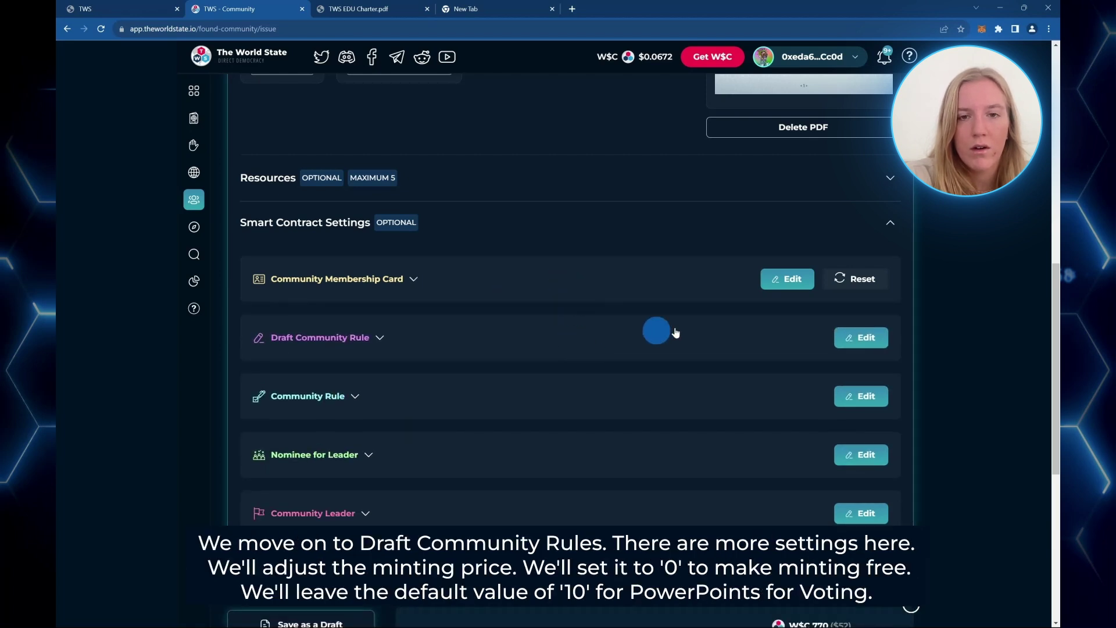
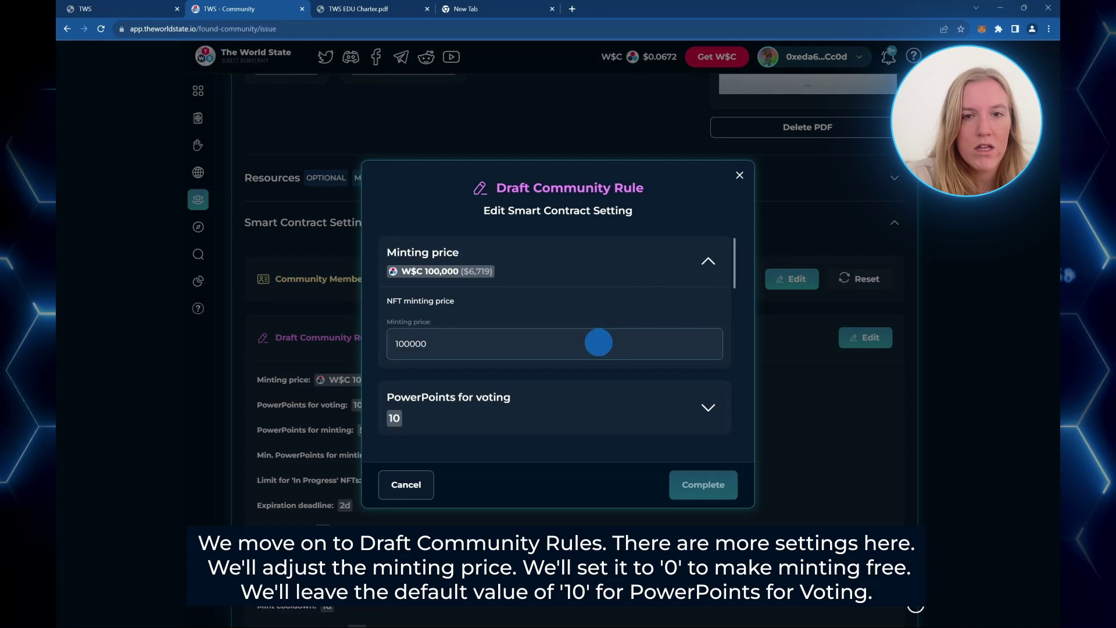
{"action": "left_click", "coordinate": [598, 343]}
{"action": "key", "text": "BackSpace"}
{"action": "key", "text": "BackSpace"}
{"action": "key", "text": "BackSpace"}
{"action": "key", "text": "BackSpace"}
{"action": "key", "text": "BackSpace"}
{"action": "key", "text": "BackSpace"}
{"action": "type", "text": "0"}
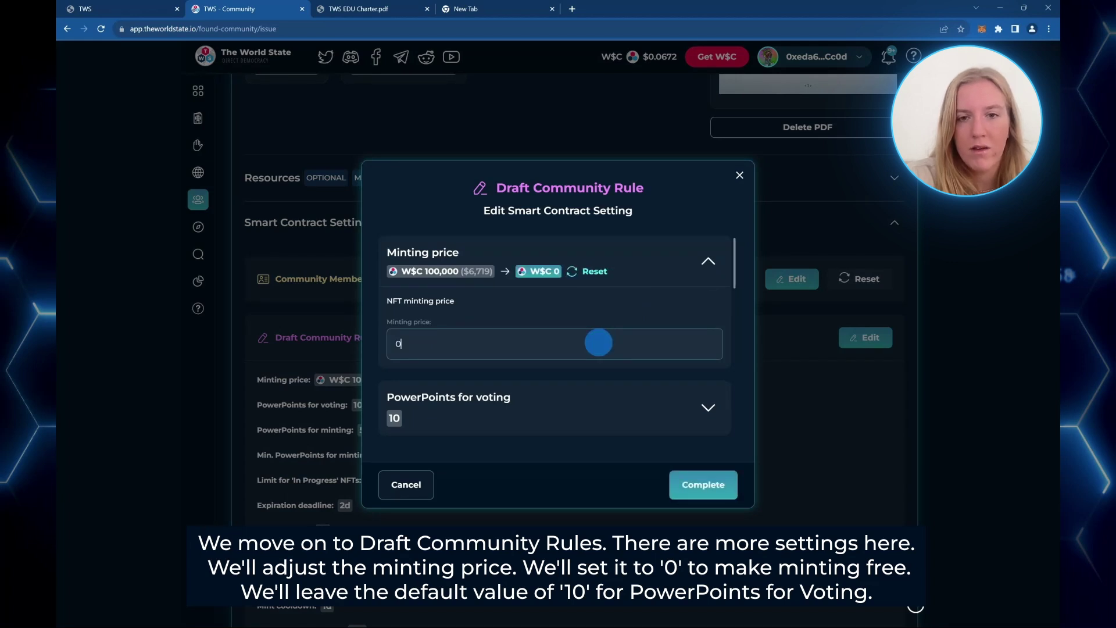
{"action": "left_click", "coordinate": [710, 259]}
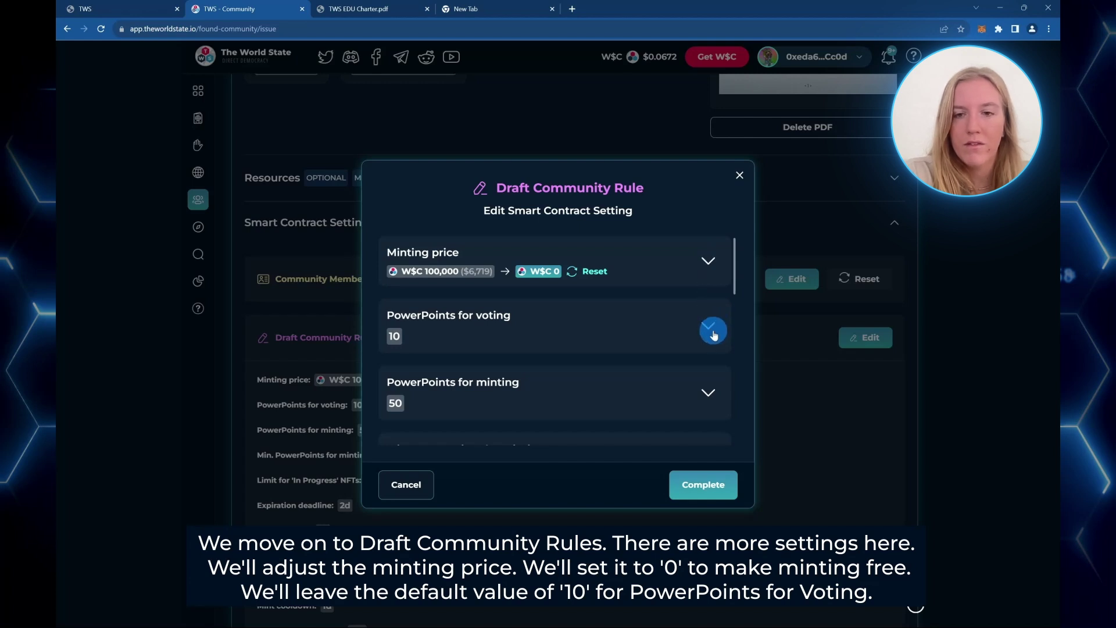
- Review the Draft Community Rule's PowerPoints for voting, PowerPoints for minting, Min. PowerPoints for minting and Limit for 'In Progress' NFTs settings
{"action": "left_click", "coordinate": [713, 330]}
{"action": "left_click", "coordinate": [713, 330]}
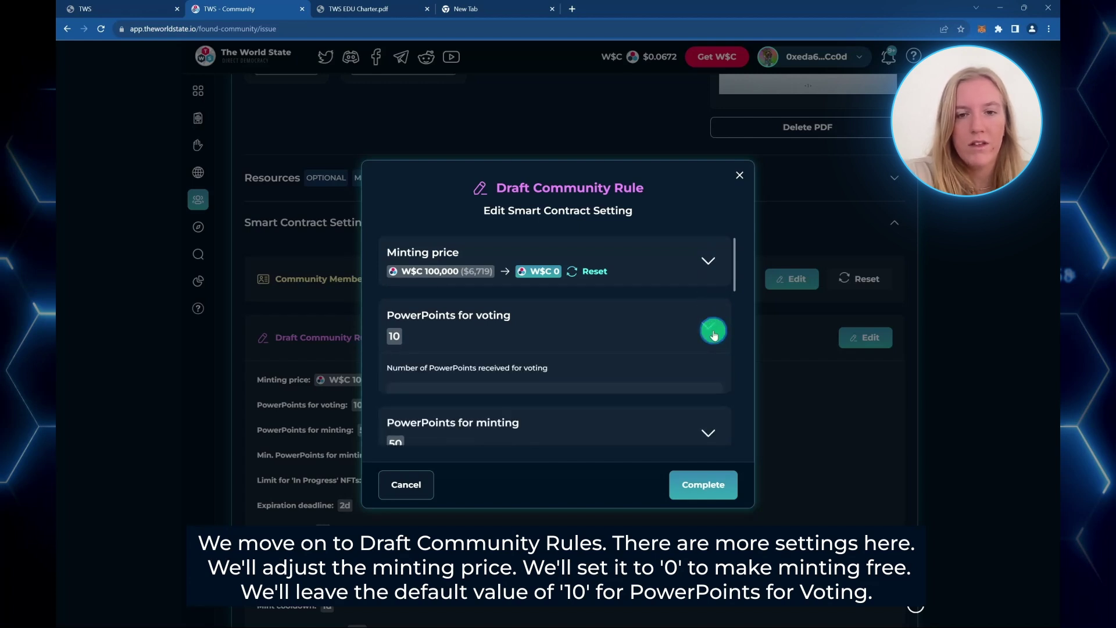
{"action": "scroll", "coordinate": [714, 336], "scroll_direction": "down", "scroll_amount": 2}
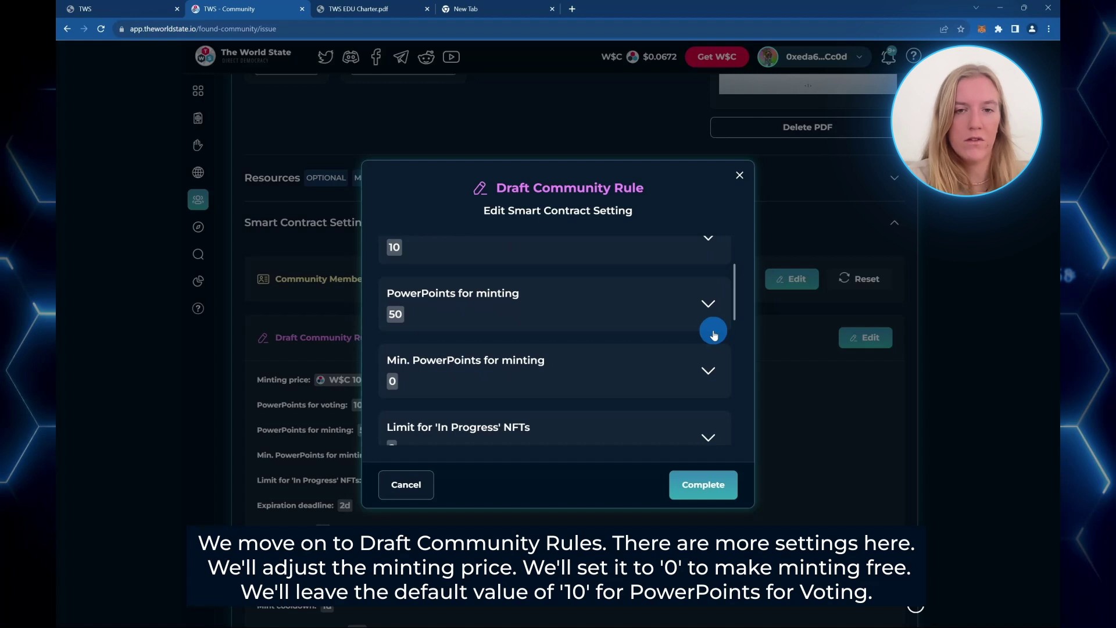
{"action": "left_click", "coordinate": [712, 306]}
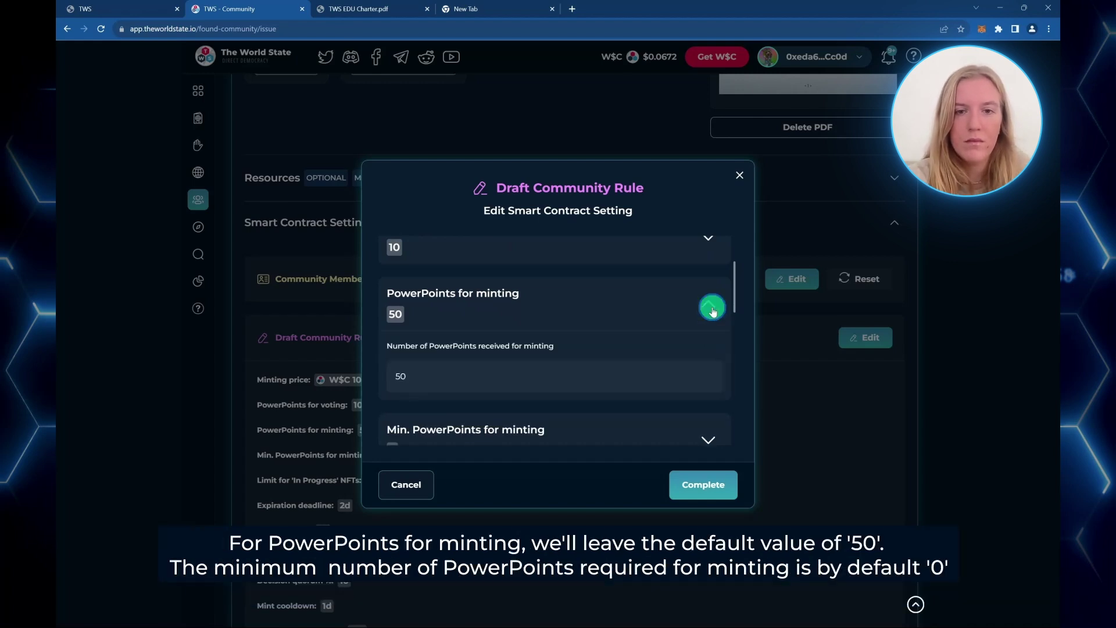
{"action": "left_click", "coordinate": [712, 310]}
{"action": "scroll", "coordinate": [712, 312], "scroll_direction": "down", "scroll_amount": 1}
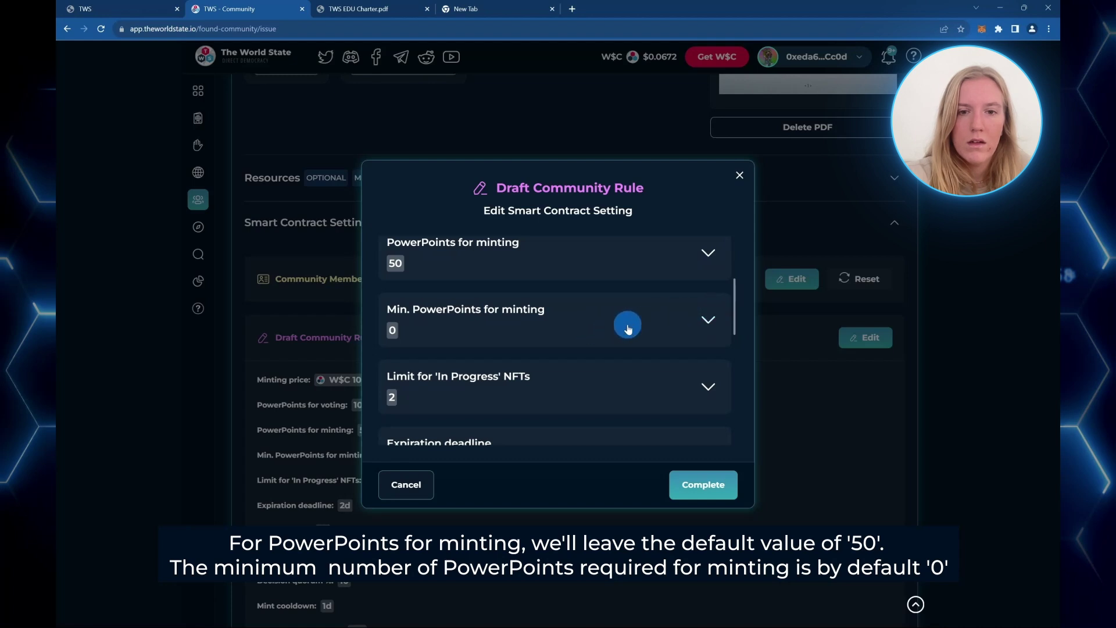
{"action": "scroll", "coordinate": [628, 327], "scroll_direction": "down", "scroll_amount": 1}
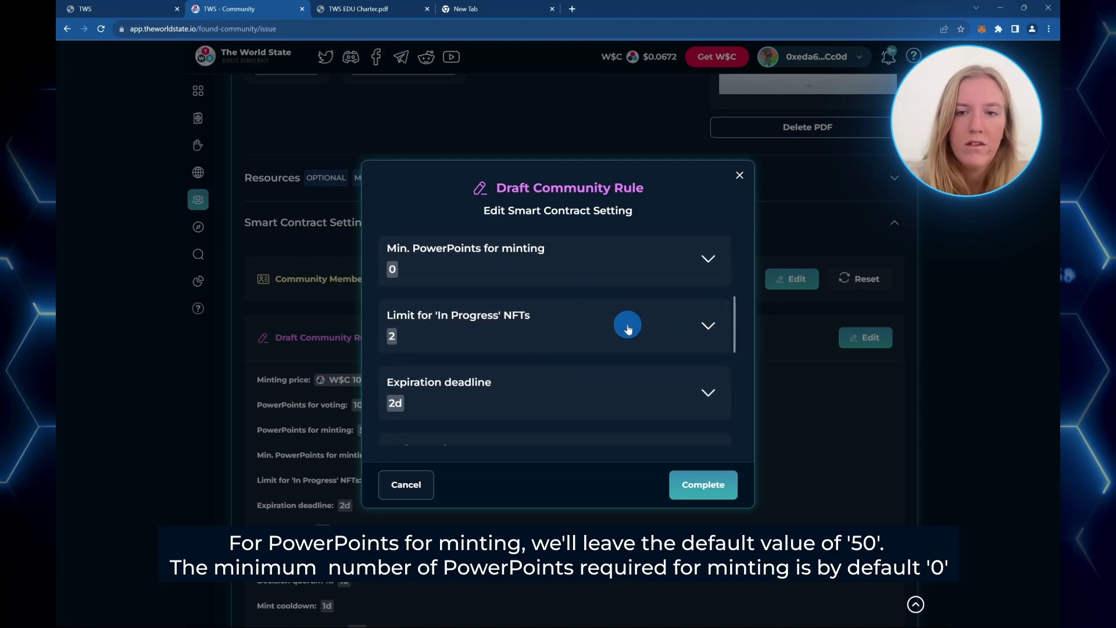
{"action": "left_click", "coordinate": [705, 266]}
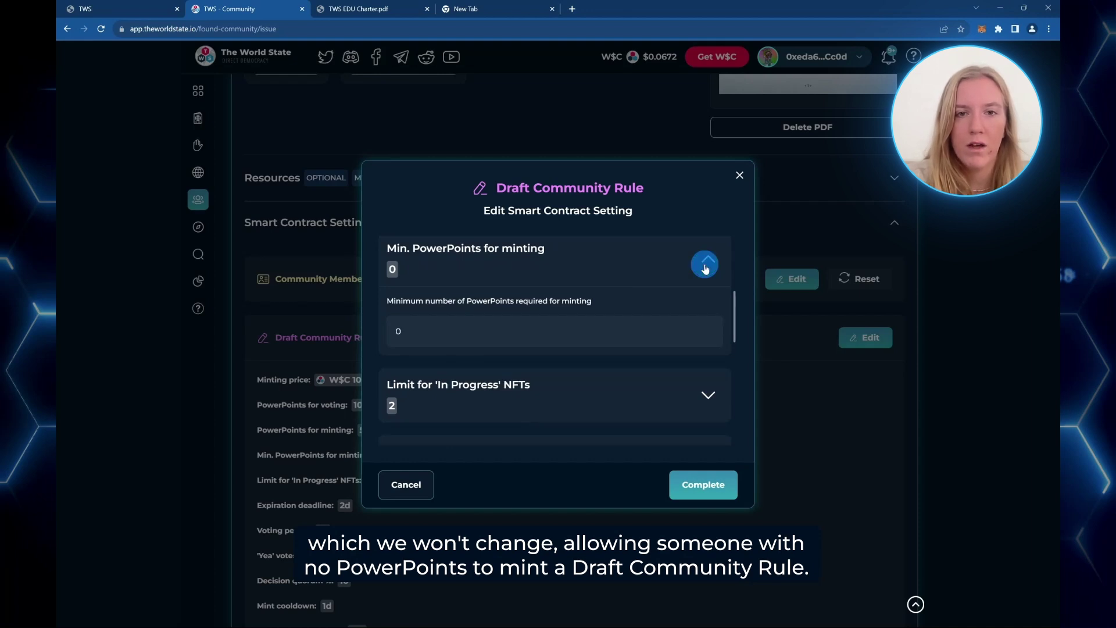
{"action": "left_click", "coordinate": [705, 266]}
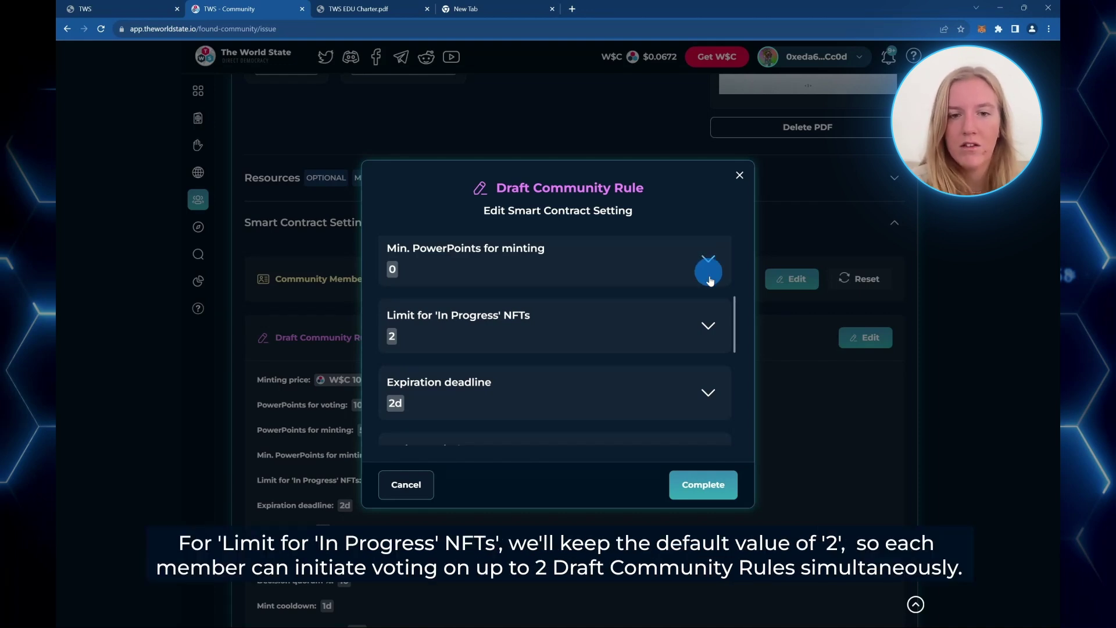
{"action": "left_click", "coordinate": [708, 328]}
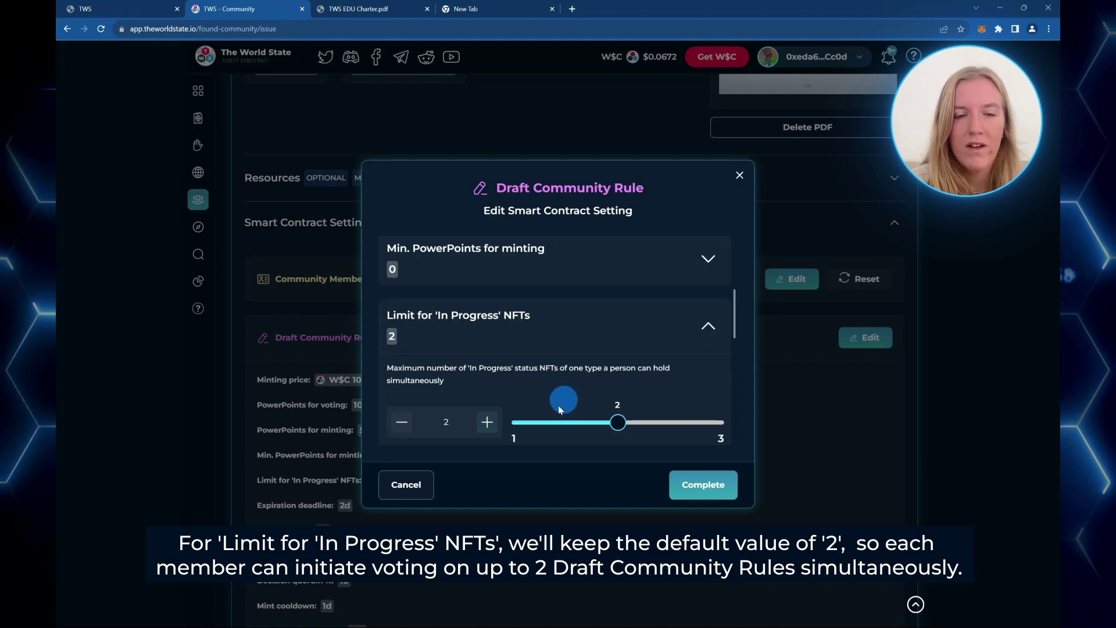
{"action": "left_click", "coordinate": [707, 324]}
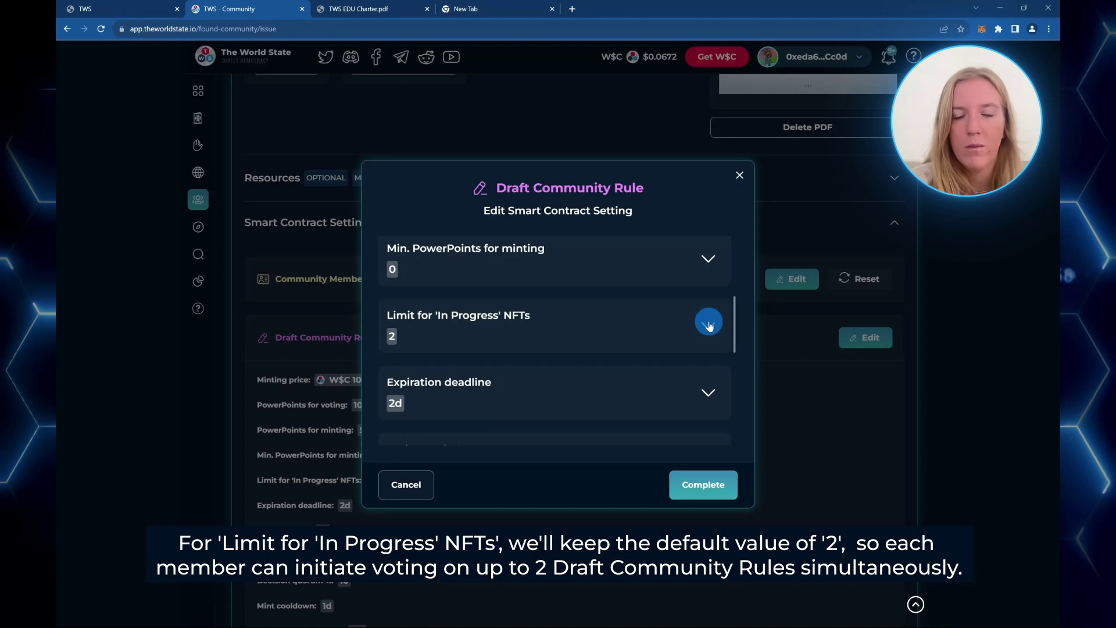
- Set the Draft Community Rule's Expiration deadline to 3 days
{"action": "scroll", "coordinate": [709, 326], "scroll_direction": "down", "scroll_amount": 2}
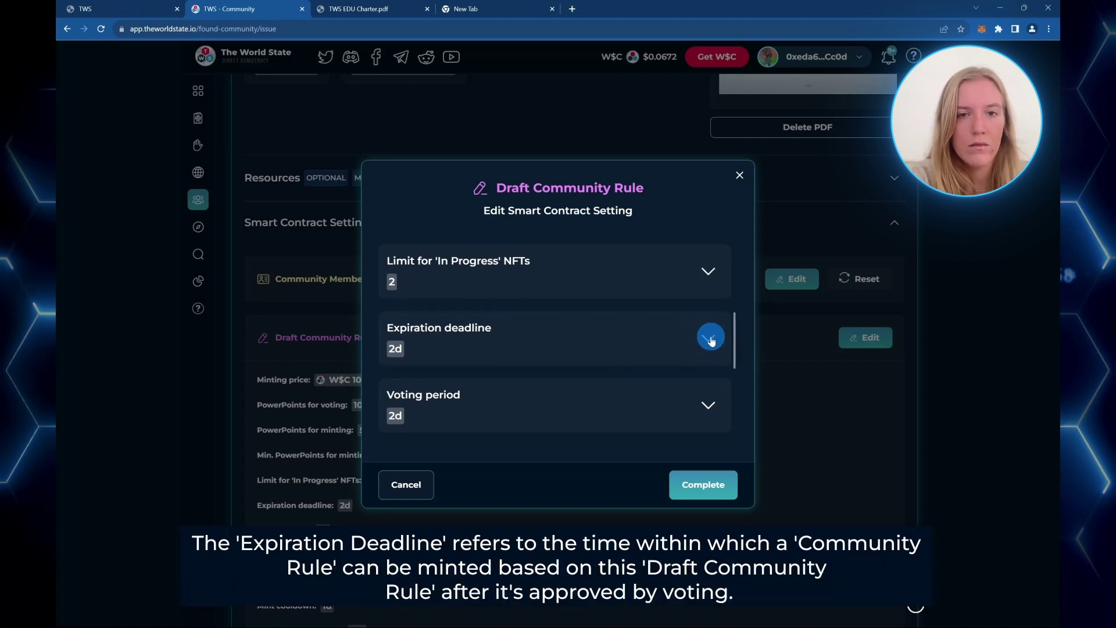
{"action": "left_click", "coordinate": [710, 339]}
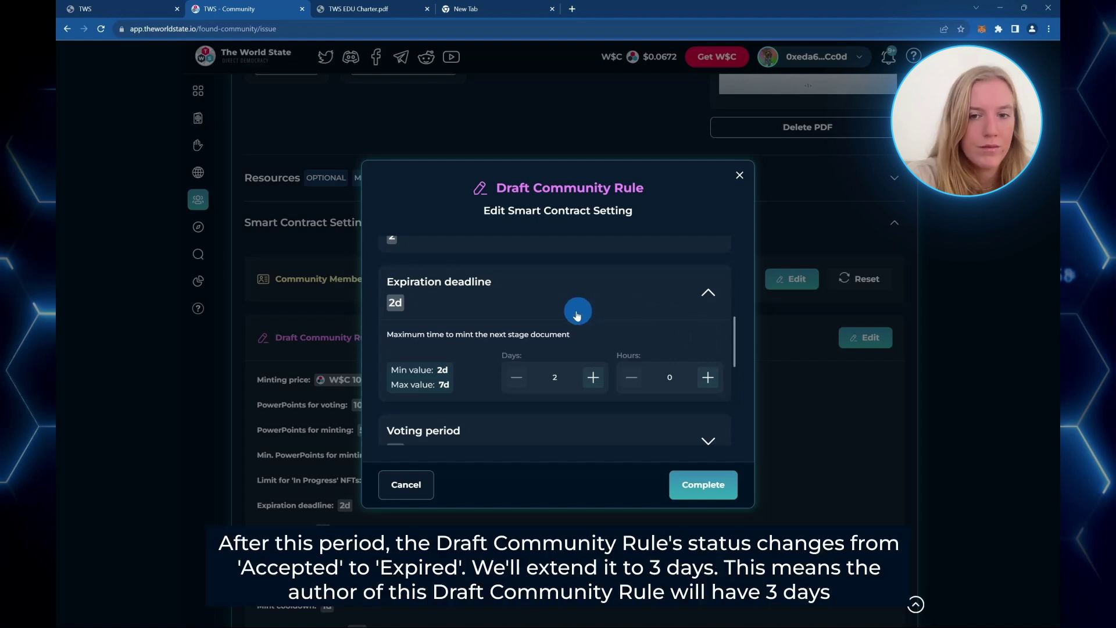
{"action": "left_click", "coordinate": [594, 379]}
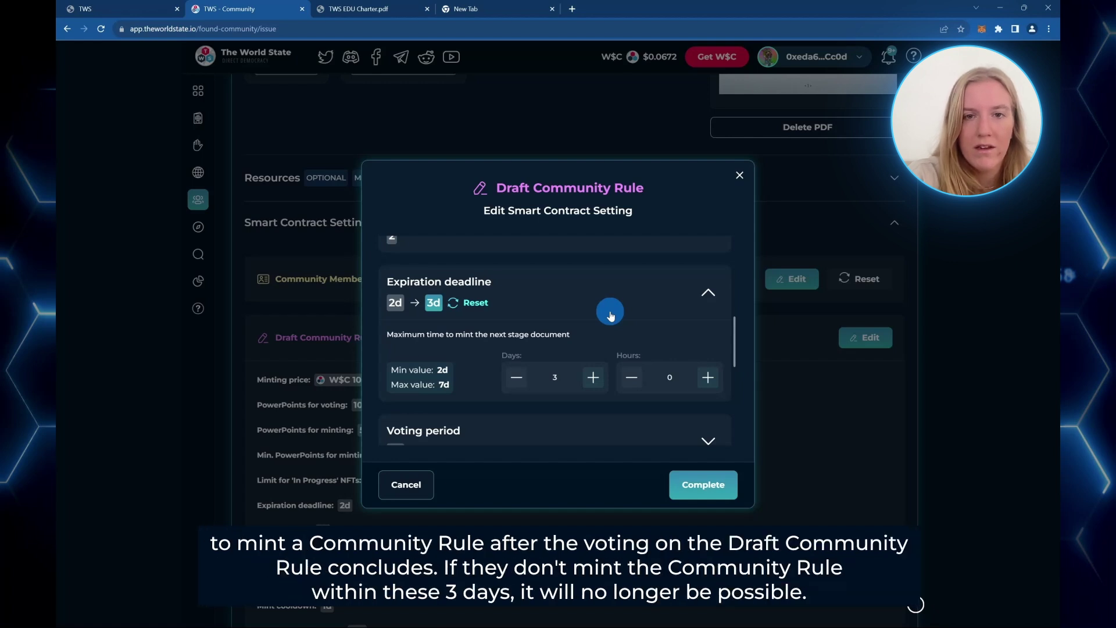
{"action": "left_click", "coordinate": [706, 291]}
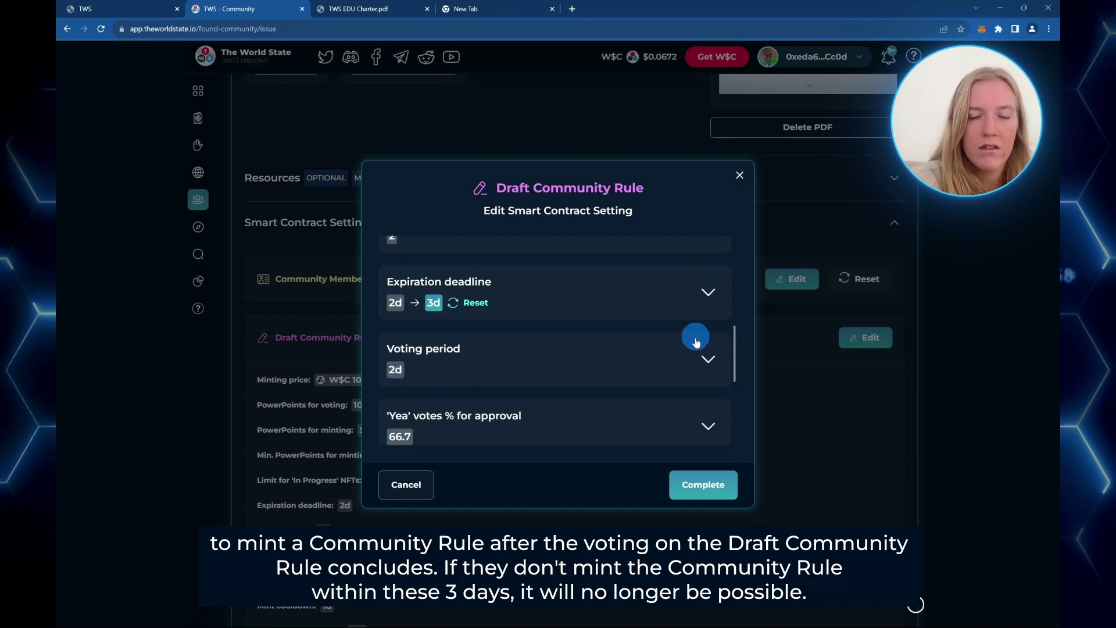
- Set the Draft Community Rule's Voting period to 3 days
{"action": "left_click", "coordinate": [709, 362]}
{"action": "scroll", "coordinate": [710, 364], "scroll_direction": "down", "scroll_amount": 2}
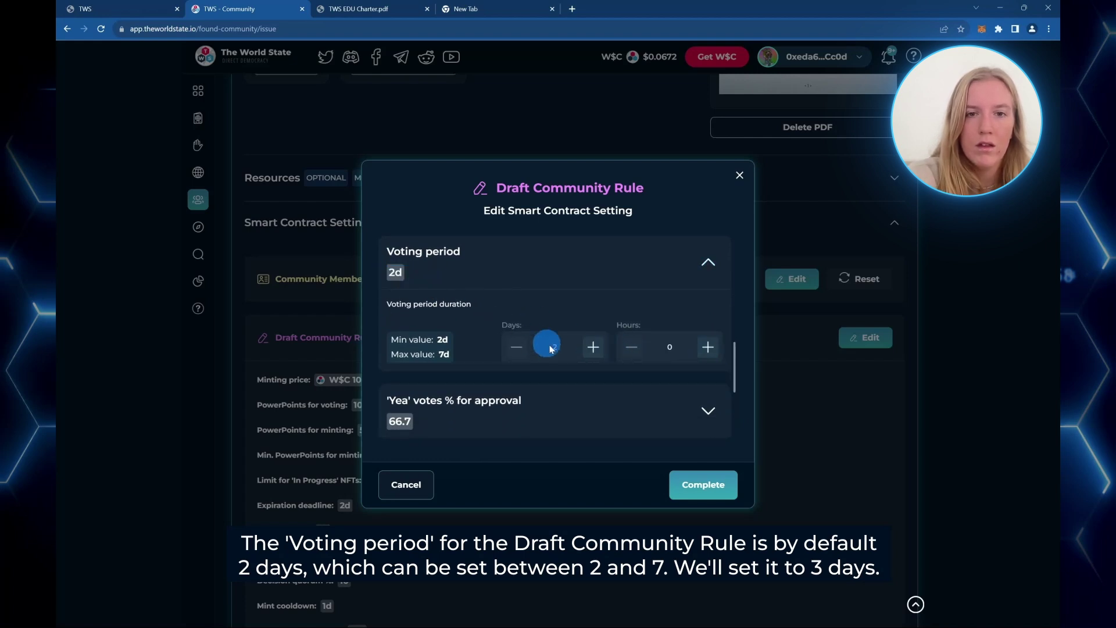
{"action": "left_click", "coordinate": [601, 348]}
{"action": "left_click", "coordinate": [704, 262]}
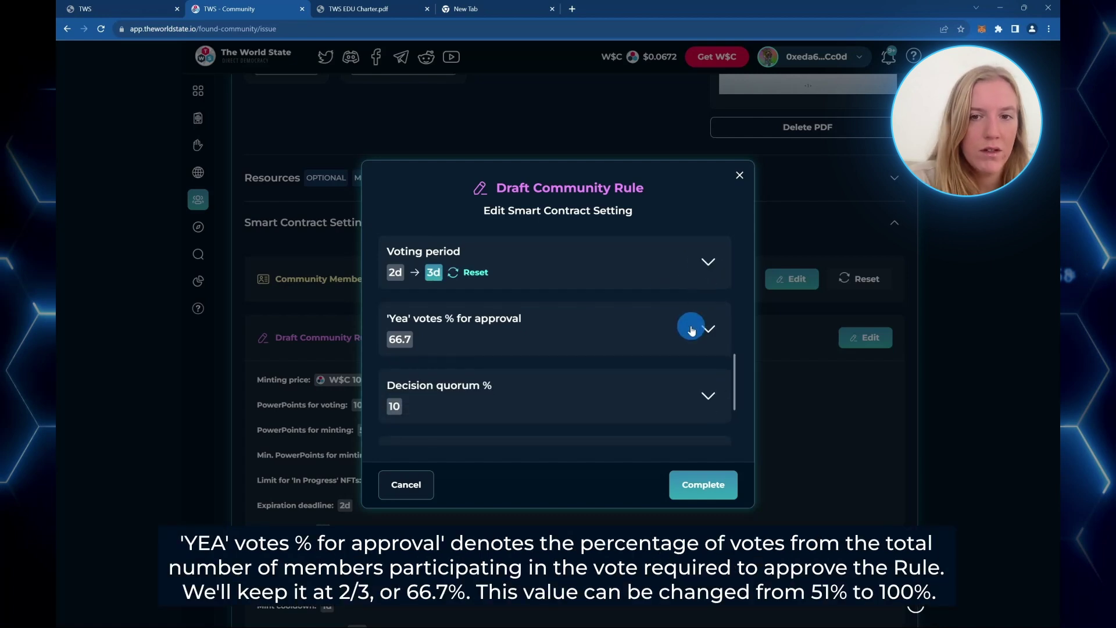
- Review the Draft Community Rule's 'Yea' votes % for approval, Decision quorum % and Mint cooldown settings
{"action": "scroll", "coordinate": [691, 326], "scroll_direction": "down", "scroll_amount": 1}
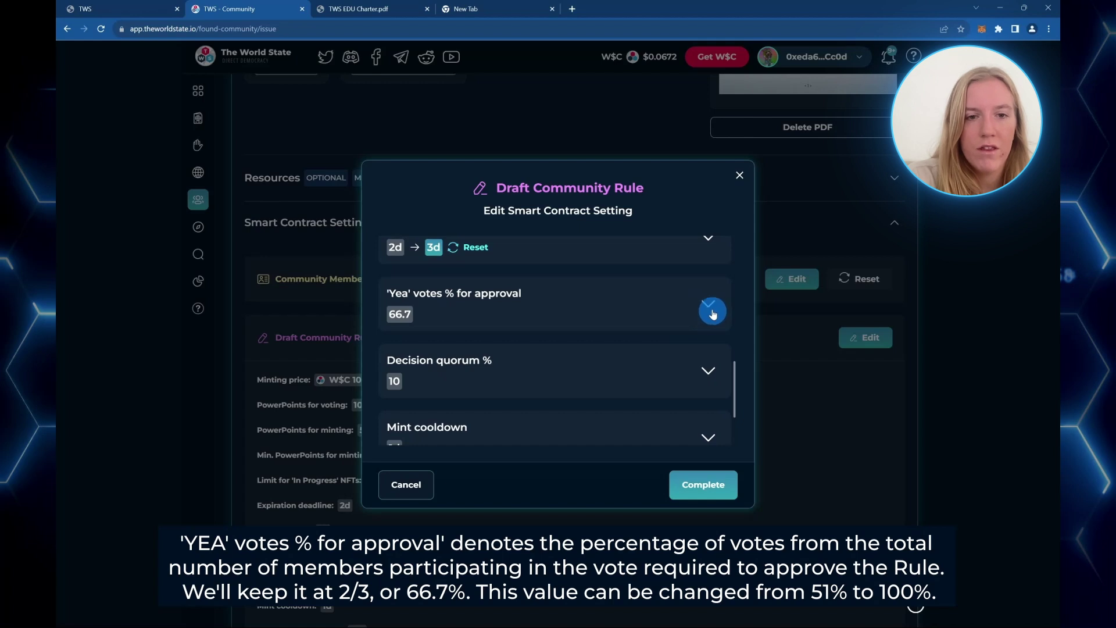
{"action": "left_click", "coordinate": [709, 307]}
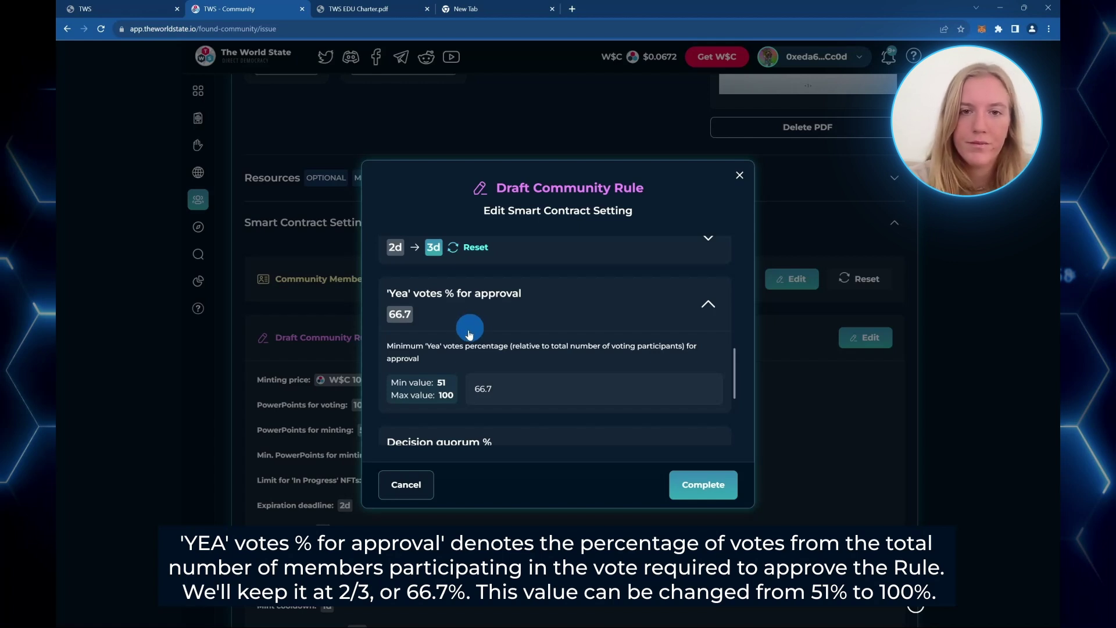
{"action": "left_click", "coordinate": [703, 308]}
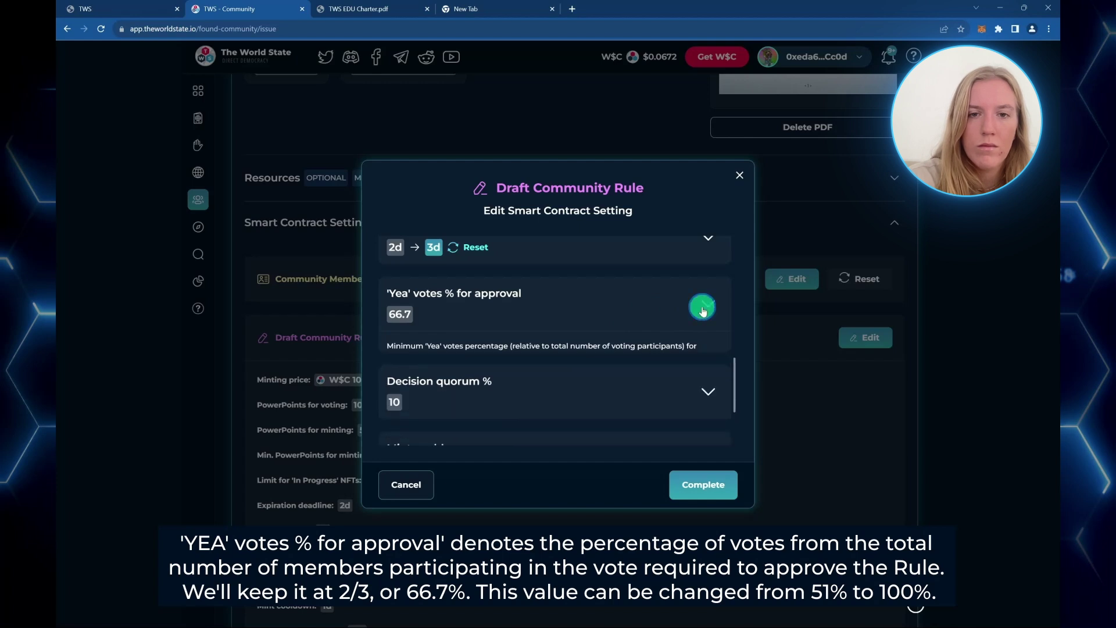
{"action": "scroll", "coordinate": [704, 308], "scroll_direction": "down", "scroll_amount": 1}
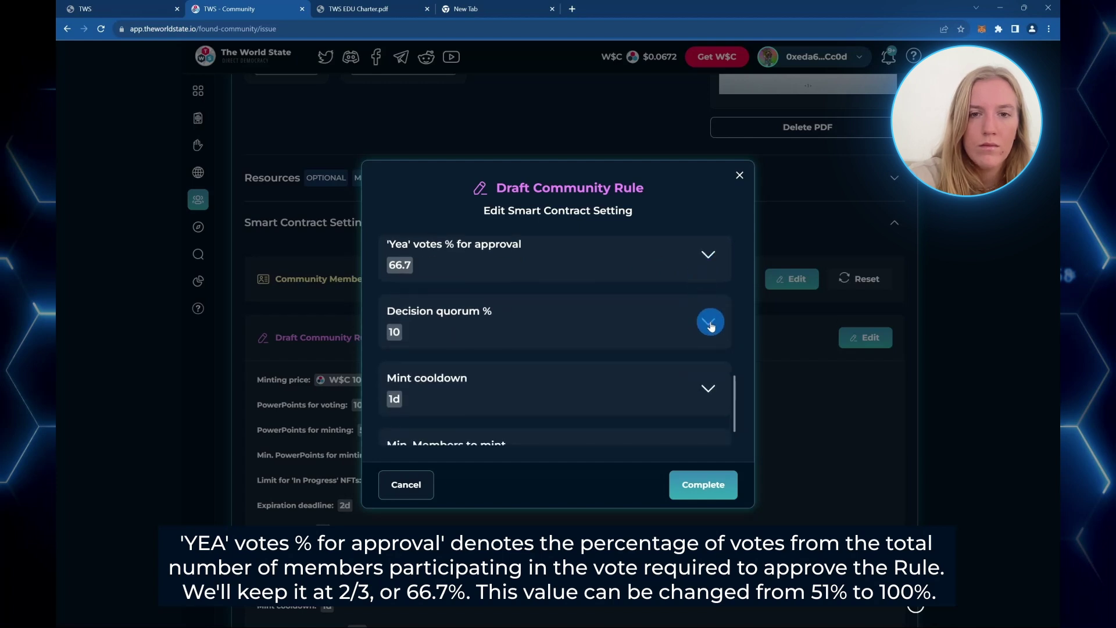
{"action": "left_click", "coordinate": [710, 324]}
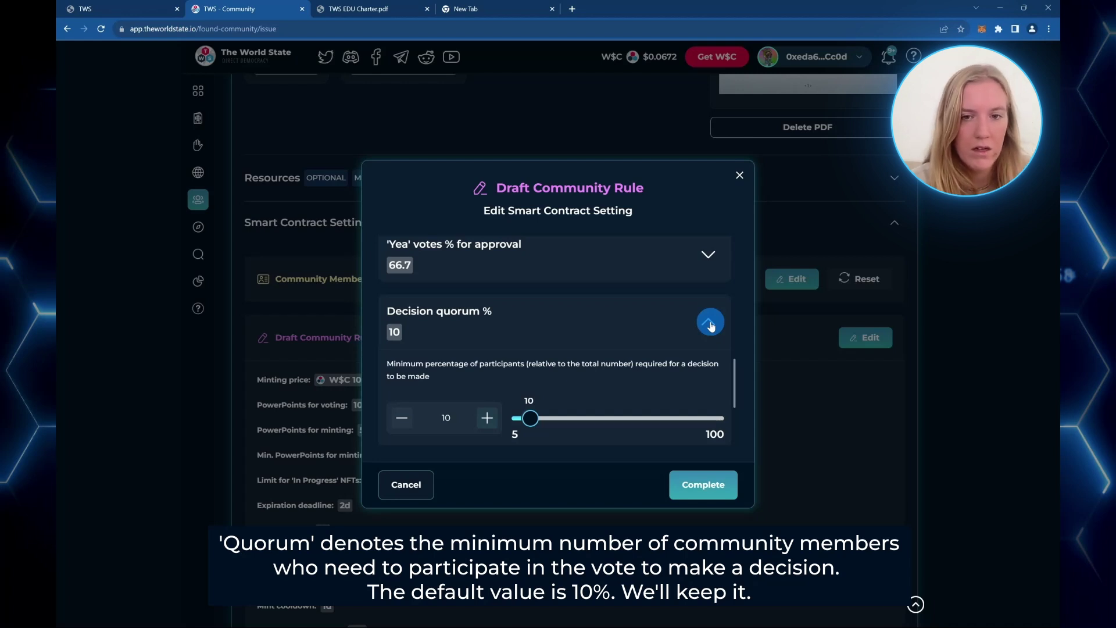
{"action": "left_click", "coordinate": [711, 324]}
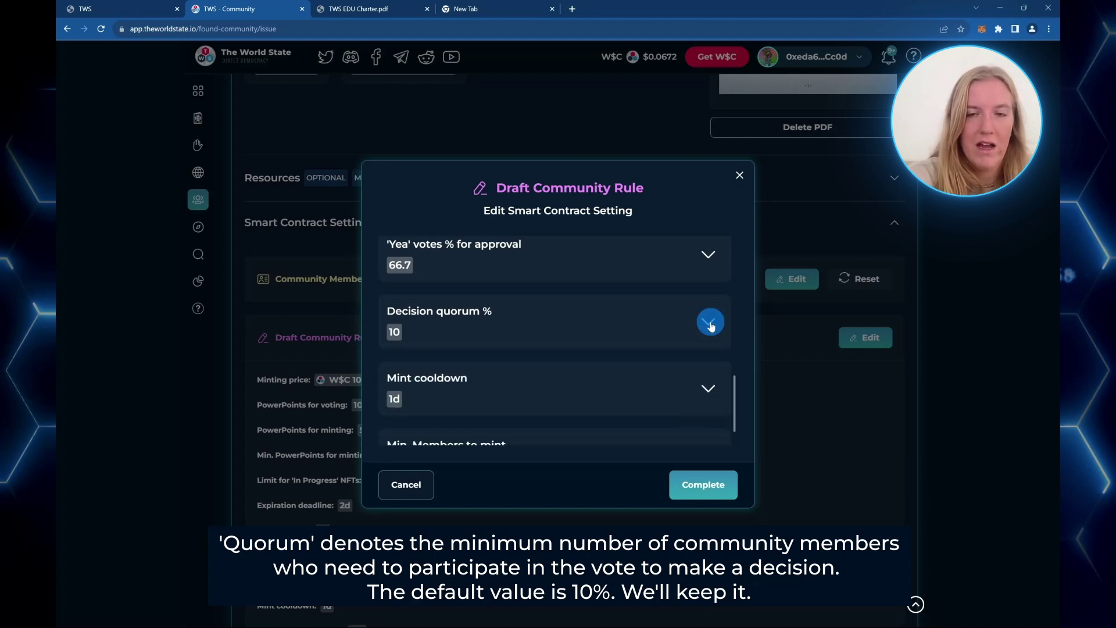
{"action": "scroll", "coordinate": [709, 323], "scroll_direction": "down", "scroll_amount": 1}
{"action": "left_click", "coordinate": [708, 349]}
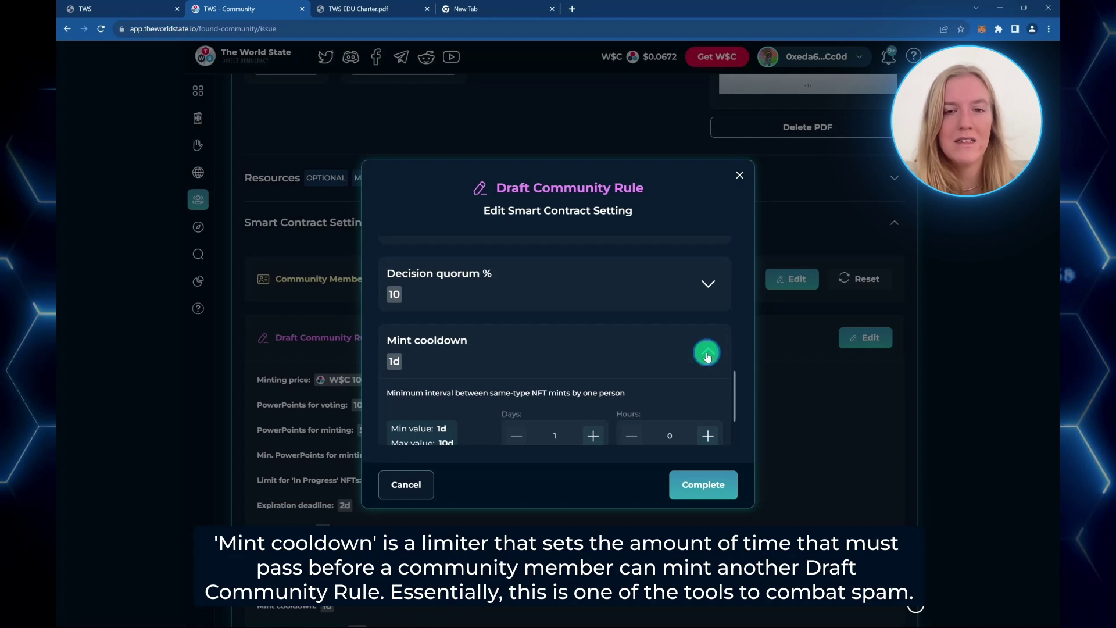
{"action": "left_click", "coordinate": [706, 353]}
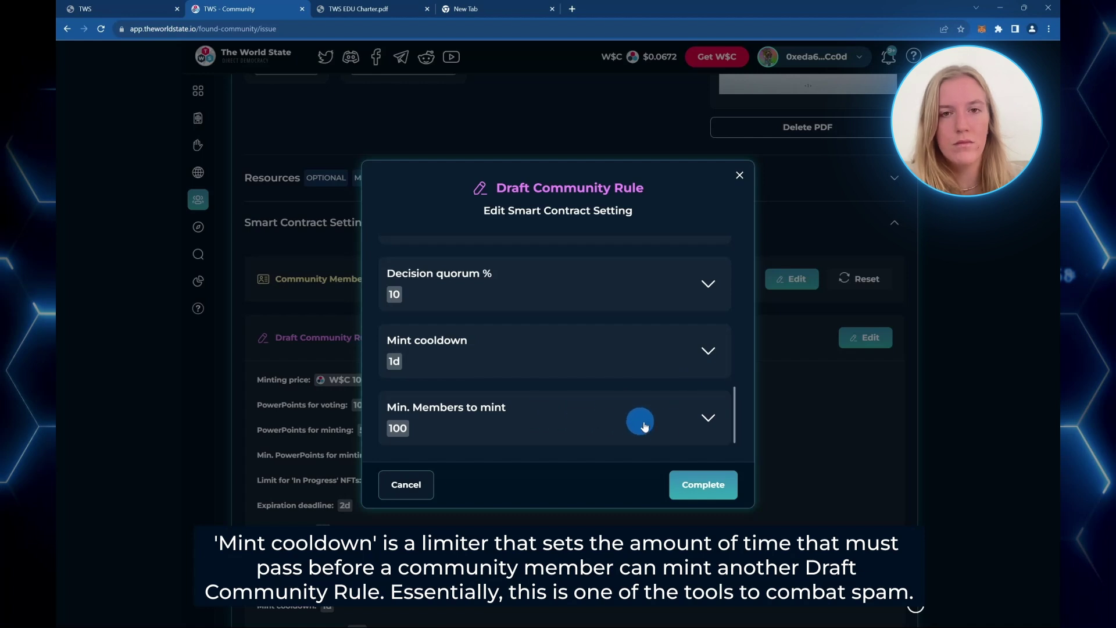
- Set the Draft Community Rule's Min. Members to mint to 50 and complete the contract edits
{"action": "left_click", "coordinate": [704, 419]}
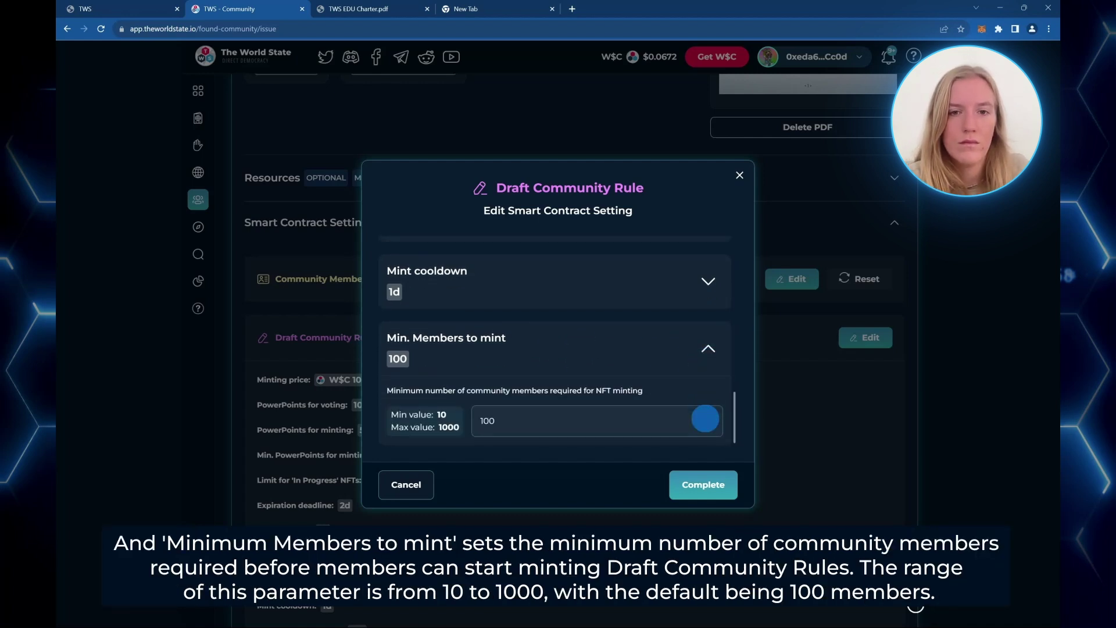
{"action": "left_click", "coordinate": [640, 417]}
{"action": "key", "text": "BackSpace"}
{"action": "key", "text": "BackSpace"}
{"action": "key", "text": "BackSpace"}
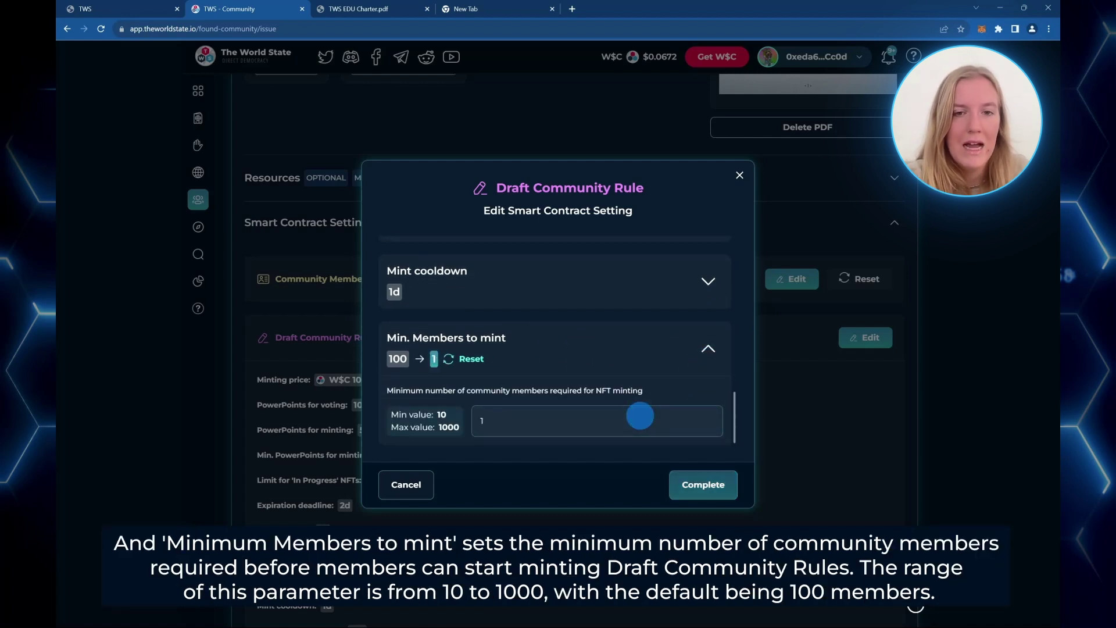
{"action": "type", "text": "50"}
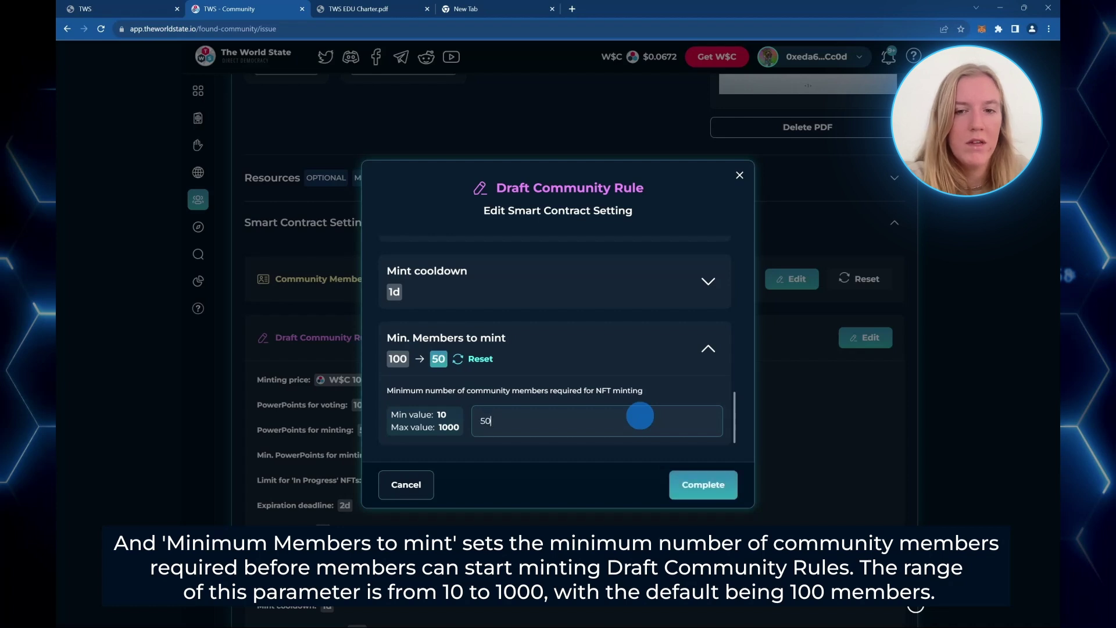
{"action": "left_click", "coordinate": [709, 354]}
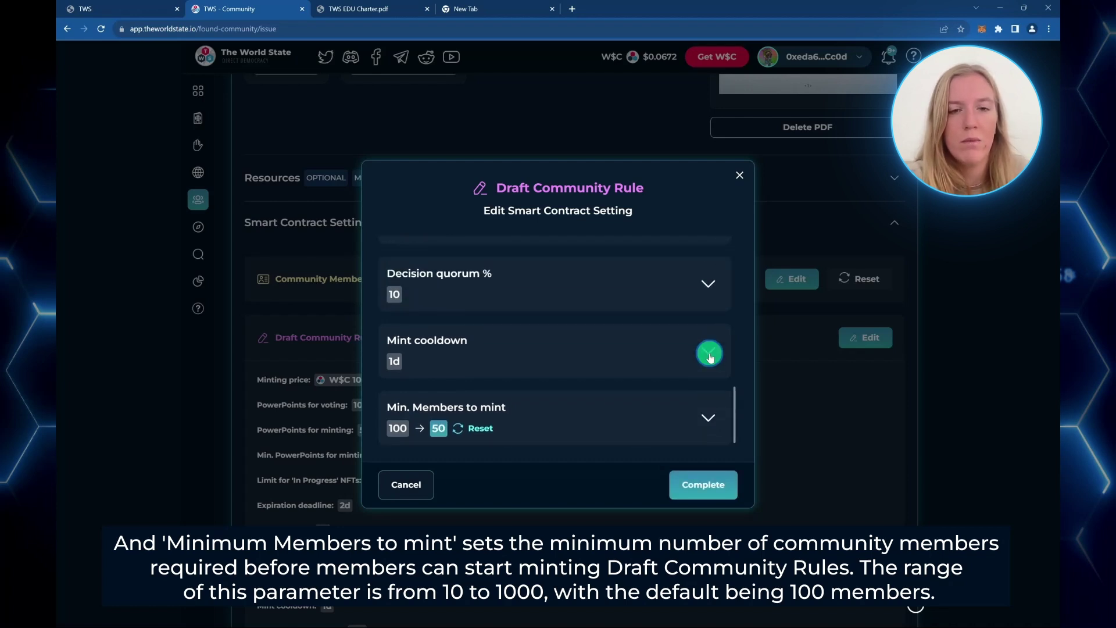
{"action": "left_click", "coordinate": [707, 496]}
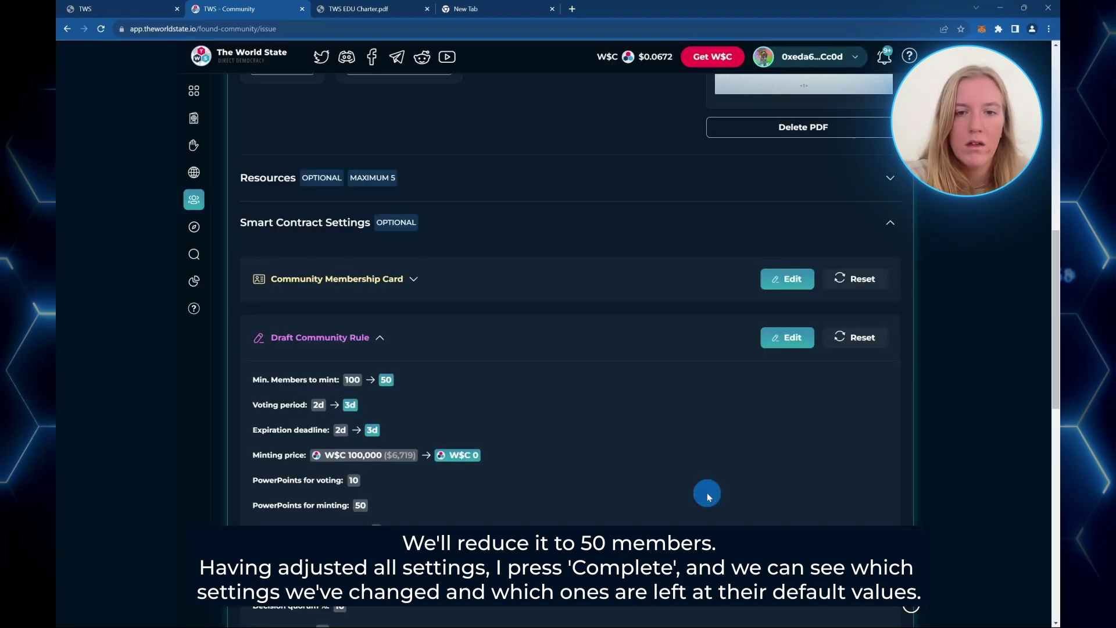
- Review the summary of the Draft Community Rule's changed and default settings, and collapse it
{"action": "scroll", "coordinate": [706, 493], "scroll_direction": "down", "scroll_amount": 2}
{"action": "left_click", "coordinate": [387, 241]}
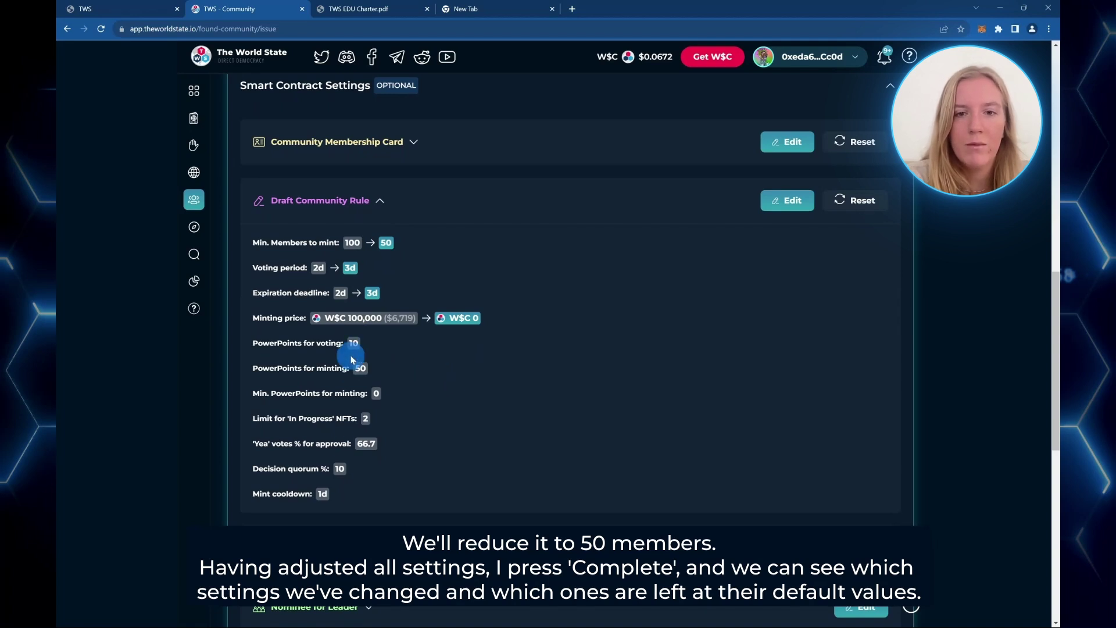
{"action": "left_click", "coordinate": [426, 197]}
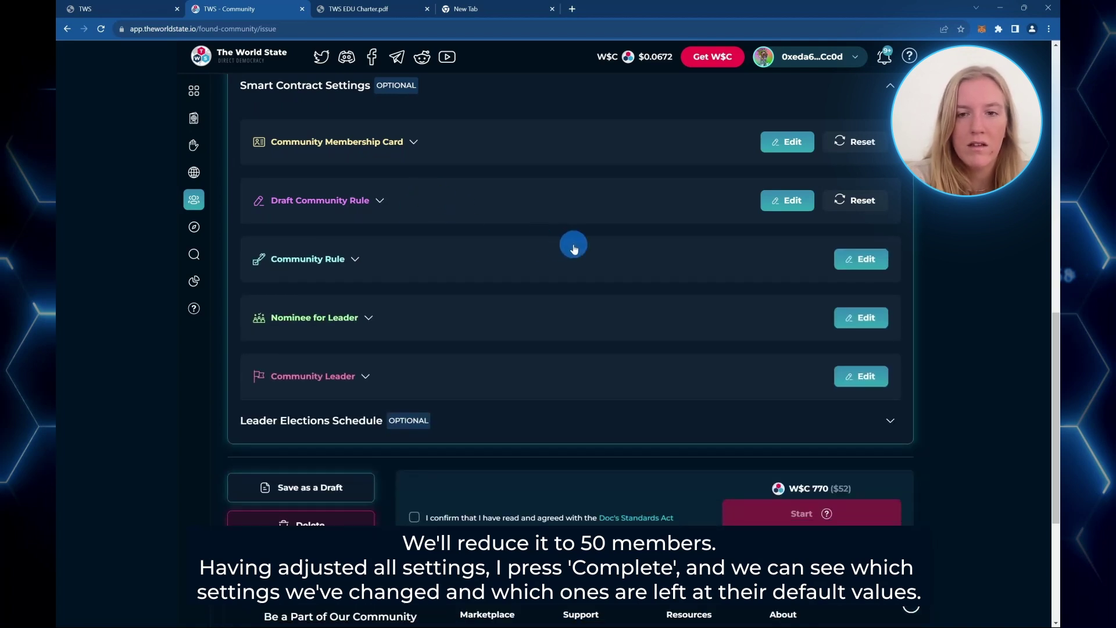
{"action": "scroll", "coordinate": [573, 249], "scroll_direction": "down", "scroll_amount": 1}
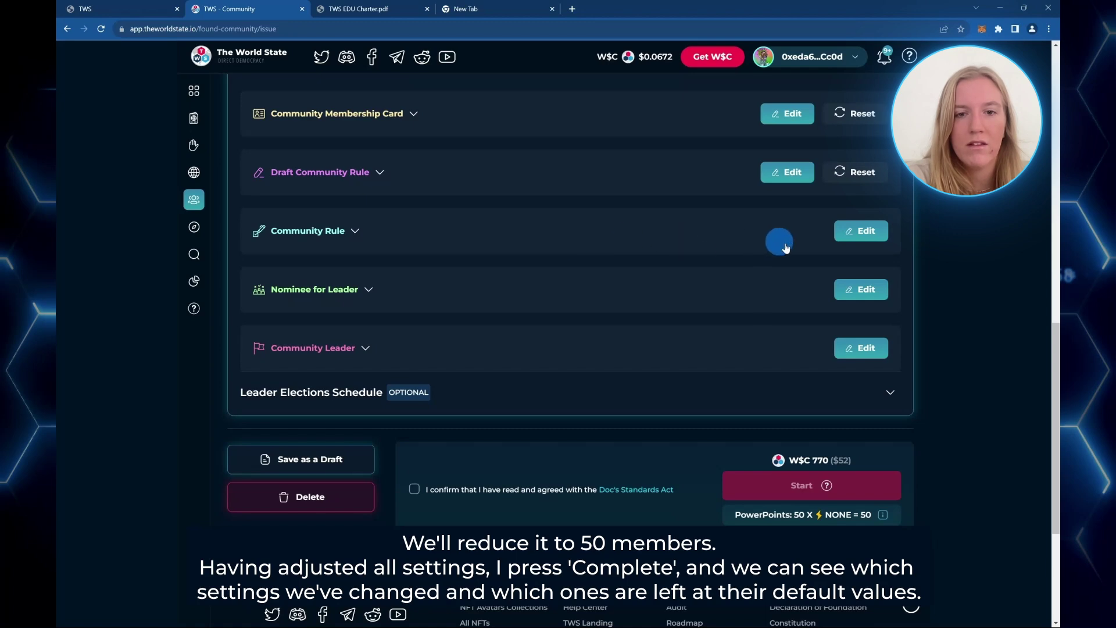
- Set the Community Rule's Minting price to 0
{"action": "left_click", "coordinate": [581, 237]}
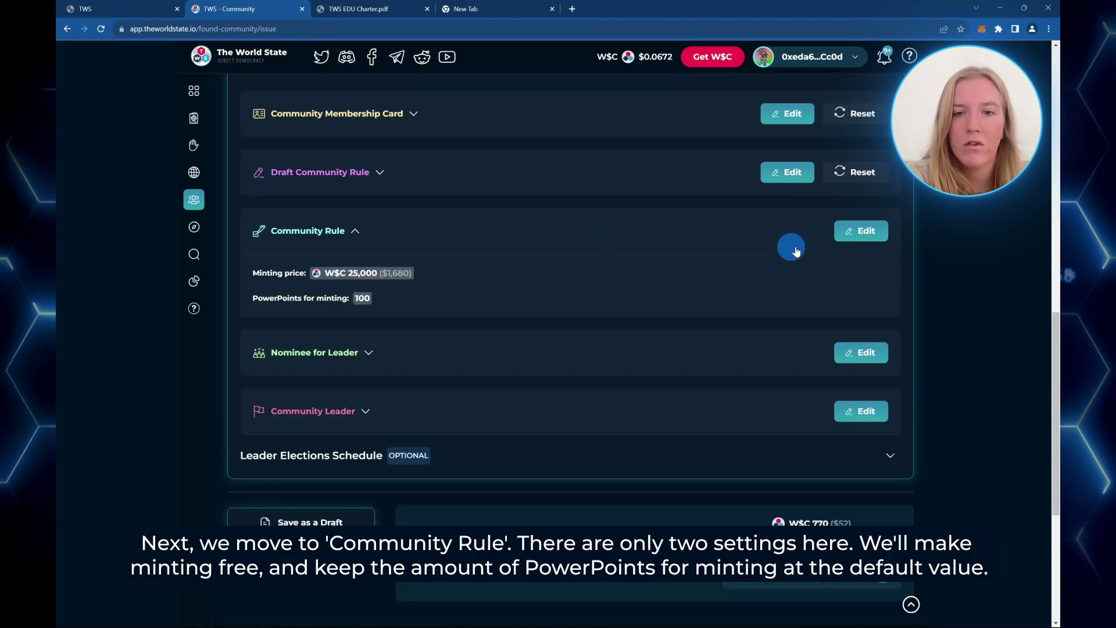
{"action": "left_click", "coordinate": [861, 231]}
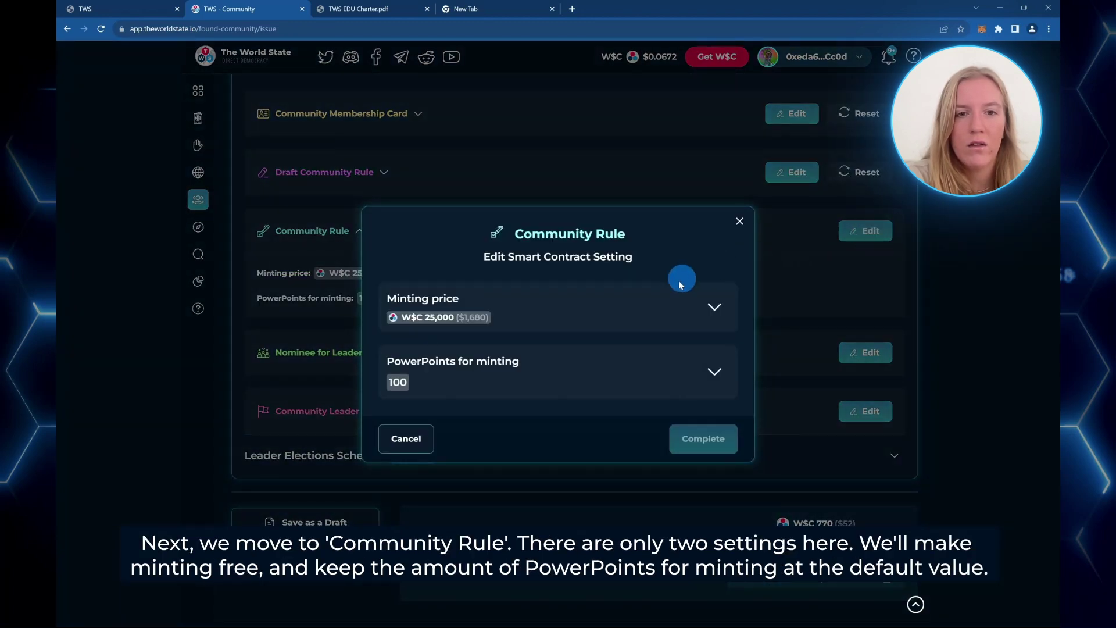
{"action": "left_click", "coordinate": [718, 312]}
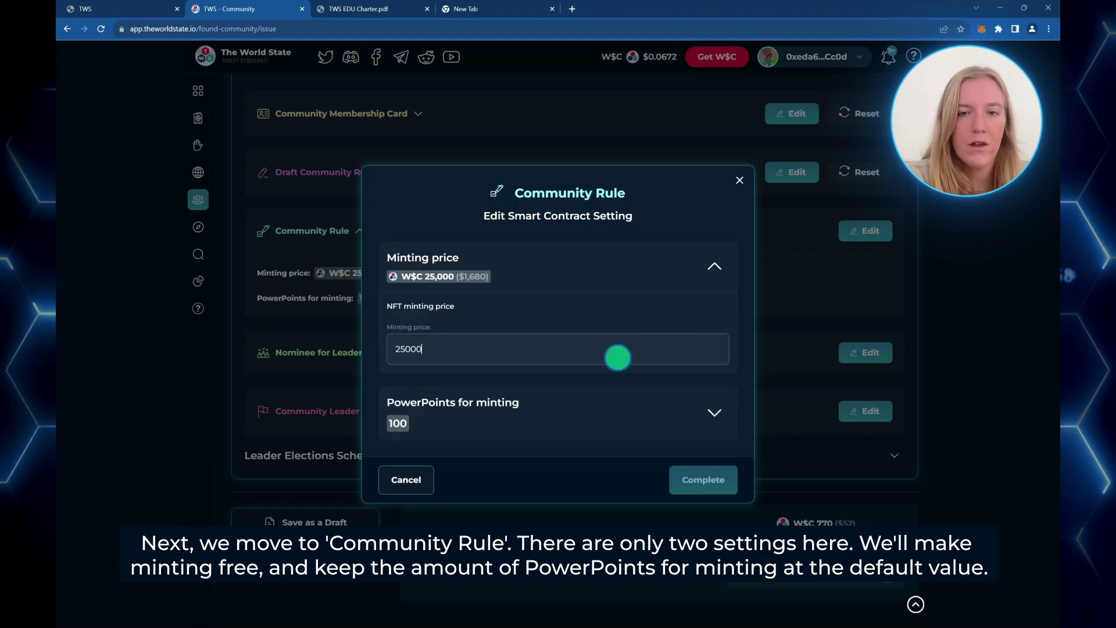
{"action": "key", "text": "BackSpace"}
{"action": "key", "text": "BackSpace"}
{"action": "key", "text": "BackSpace"}
{"action": "key", "text": "BackSpace"}
{"action": "key", "text": "BackSpace"}
{"action": "type", "text": "0"}
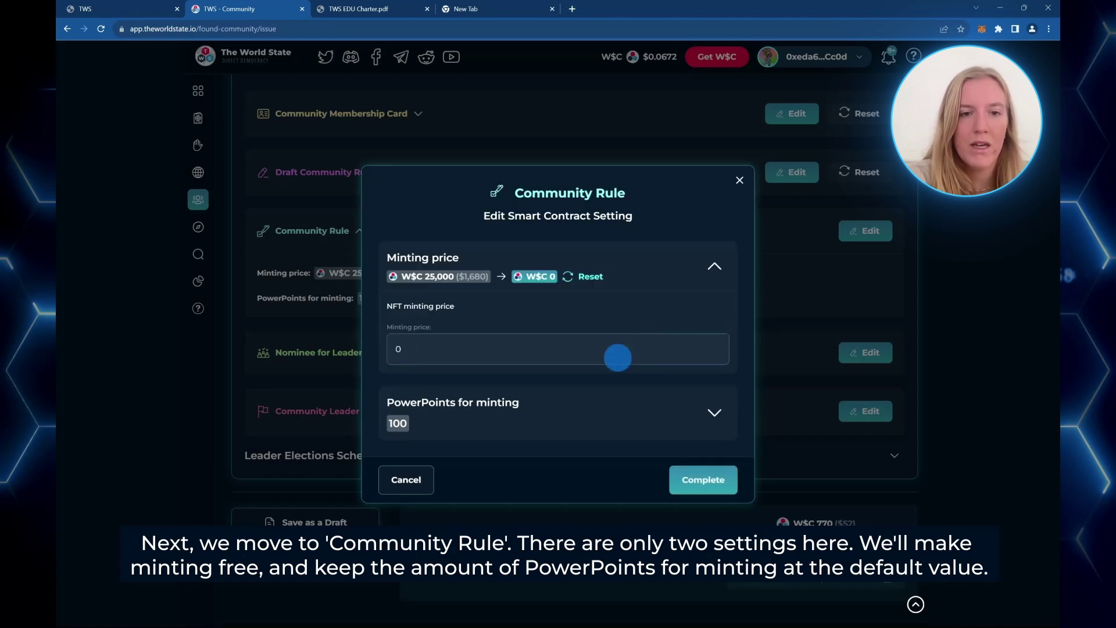
- Check the Community Rule's PowerPoints for minting setting, then complete the contract edits and collapse its summary
{"action": "left_click", "coordinate": [703, 415]}
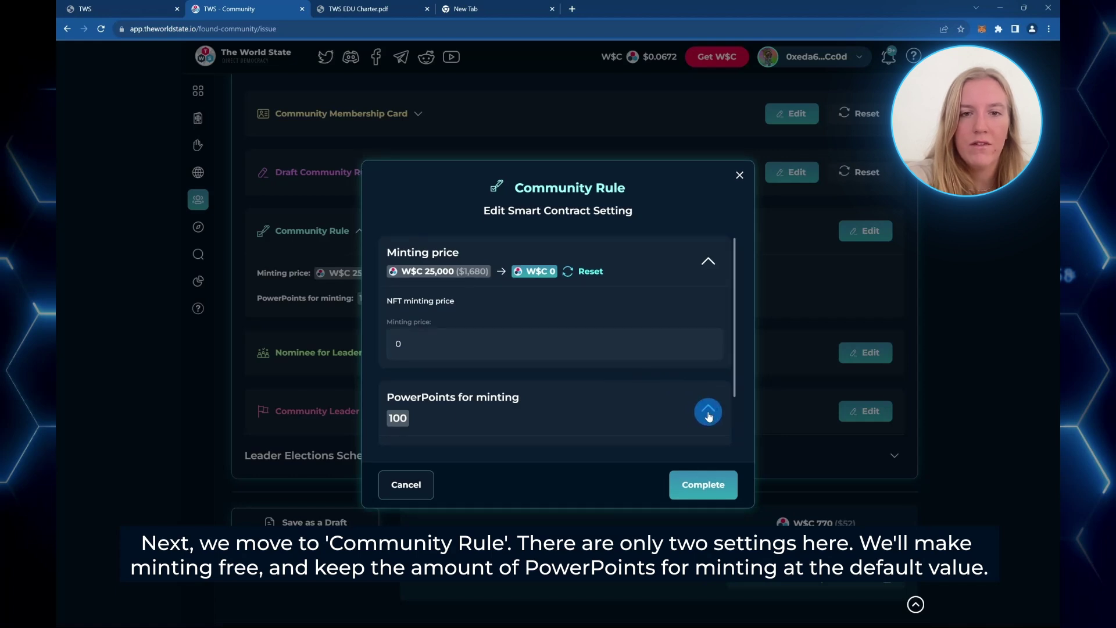
{"action": "left_click", "coordinate": [697, 488]}
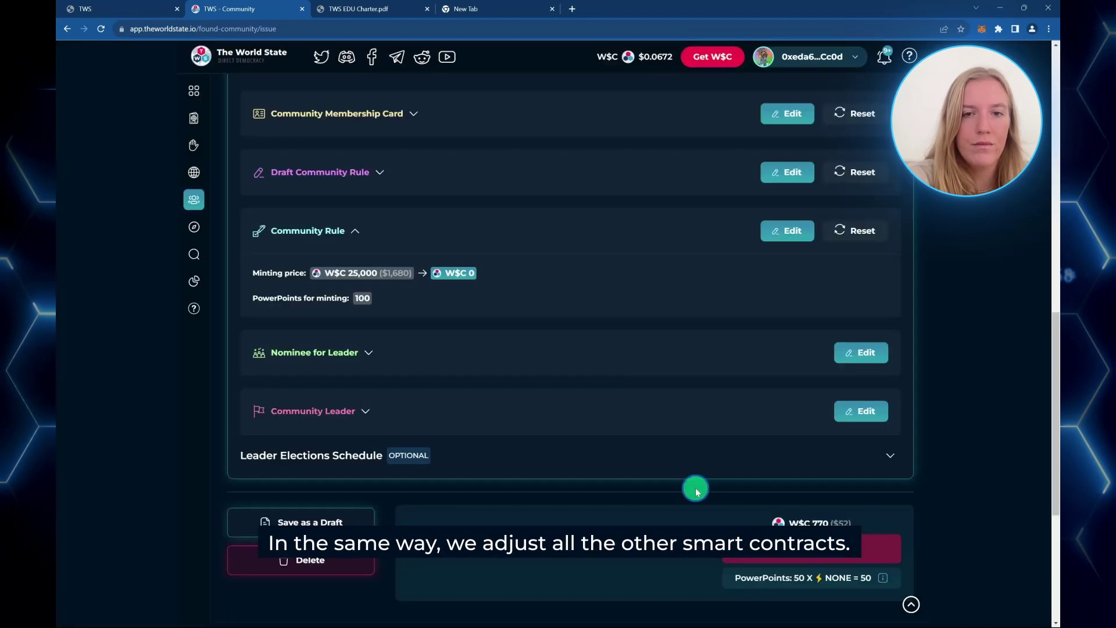
{"action": "left_click", "coordinate": [727, 239]}
- Open the Nominee for Leader smart contract for editing and set its Minting price to 0
{"action": "left_click", "coordinate": [635, 288]}
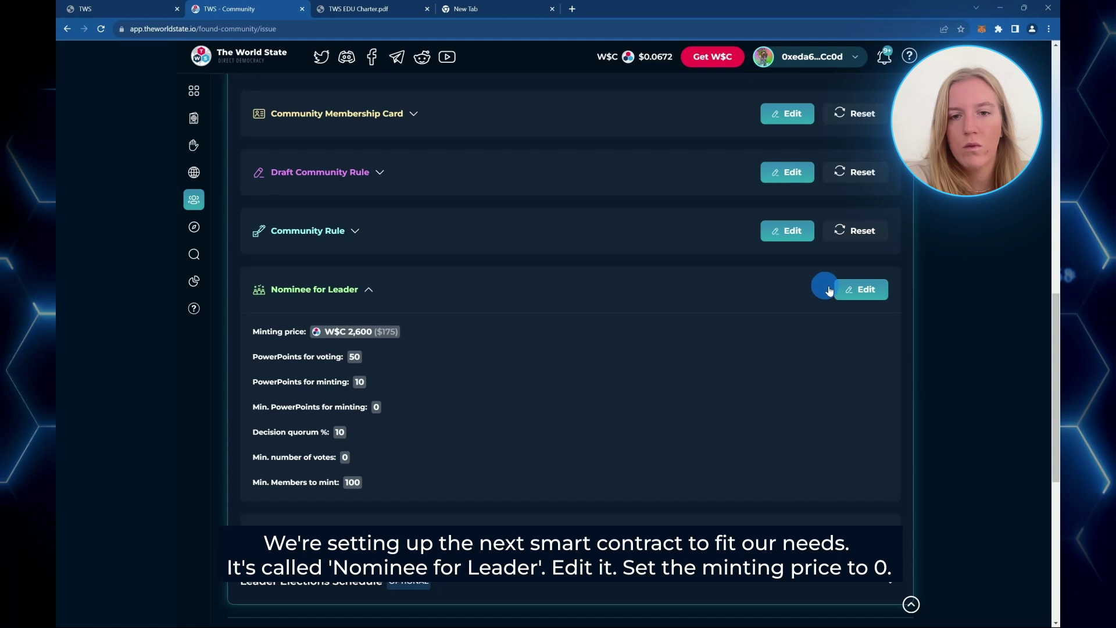
{"action": "left_click", "coordinate": [860, 288]}
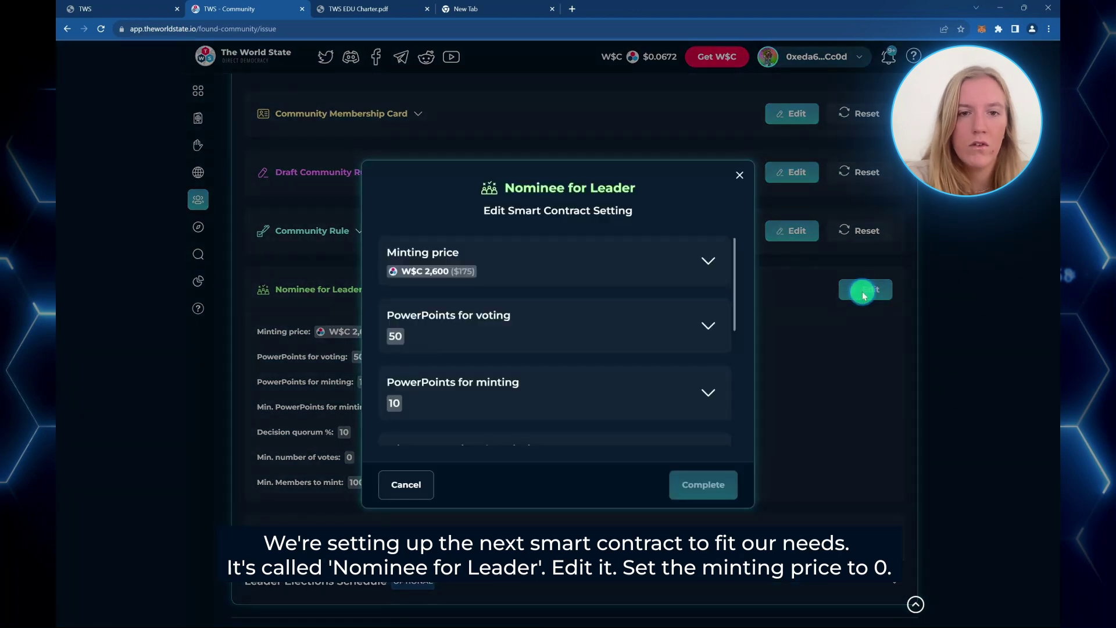
{"action": "left_click", "coordinate": [708, 261]}
{"action": "left_click", "coordinate": [600, 342]}
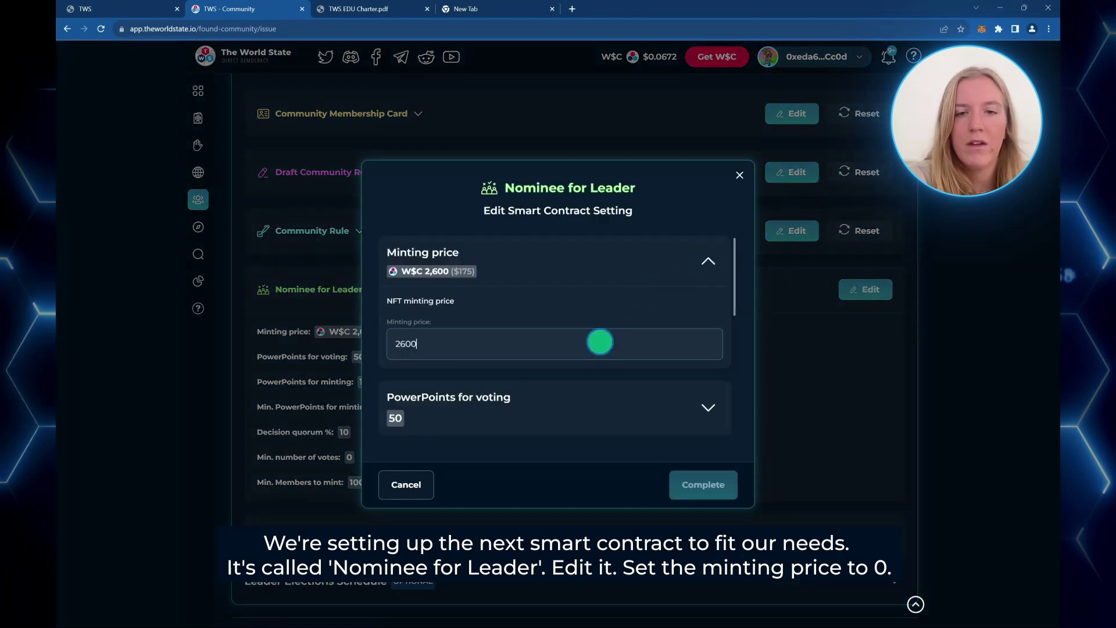
{"action": "key", "text": "BackSpace"}
{"action": "key", "text": "BackSpace"}
{"action": "key", "text": "BackSpace"}
{"action": "key", "text": "BackSpace"}
{"action": "type", "text": "0"}
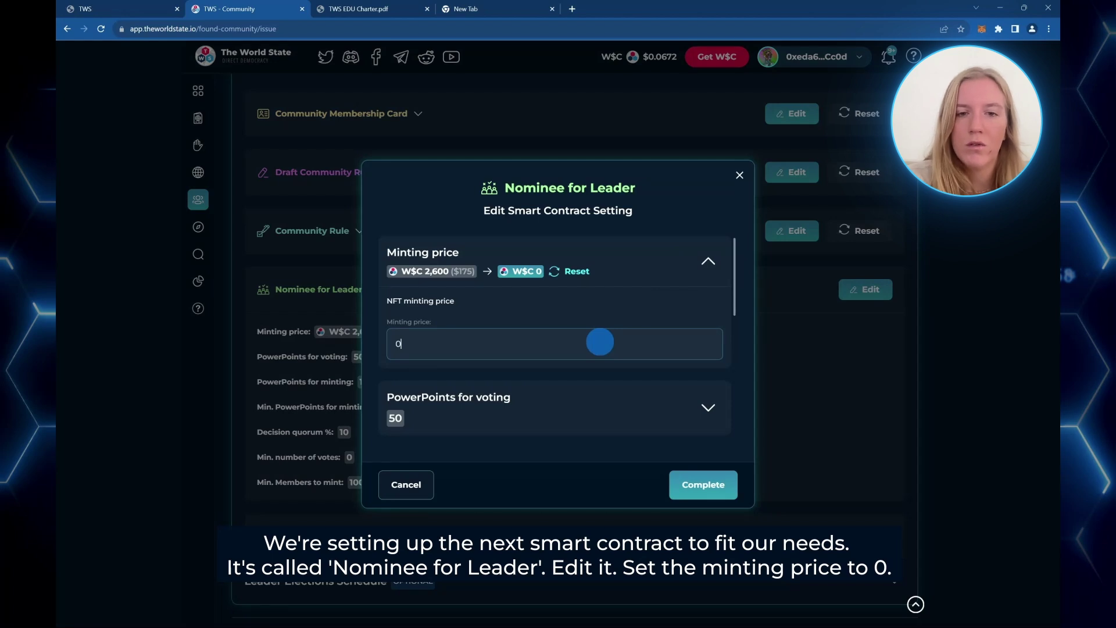
{"action": "left_click", "coordinate": [708, 260]}
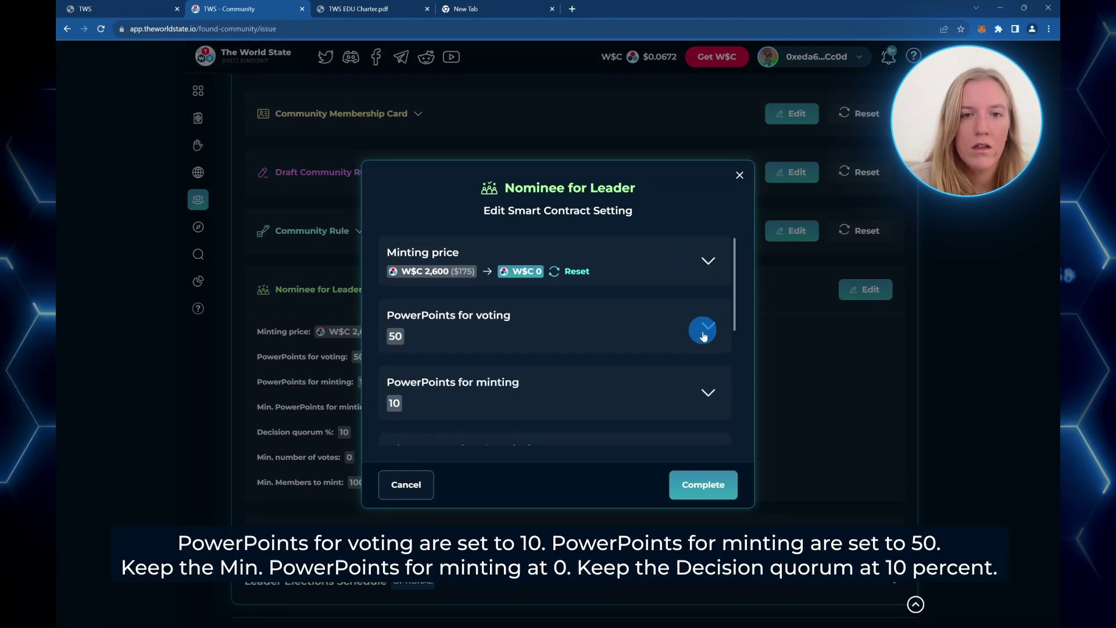
- Set the Nominee for Leader's PowerPoints for voting to 10
{"action": "left_click", "coordinate": [703, 328]}
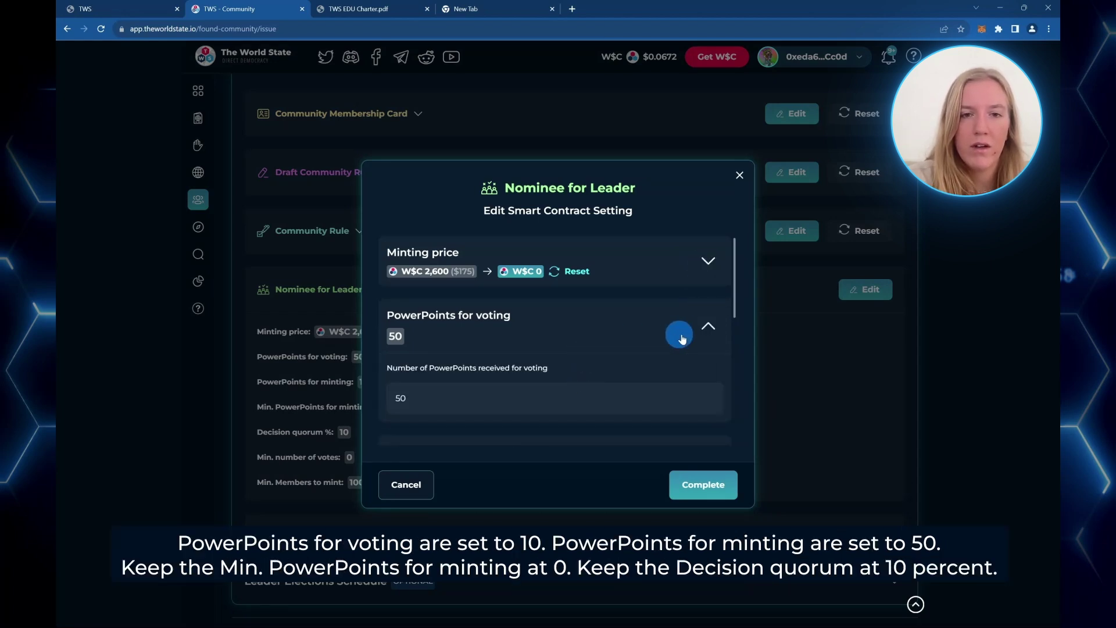
{"action": "left_click", "coordinate": [569, 407]}
{"action": "key", "text": "BackSpace"}
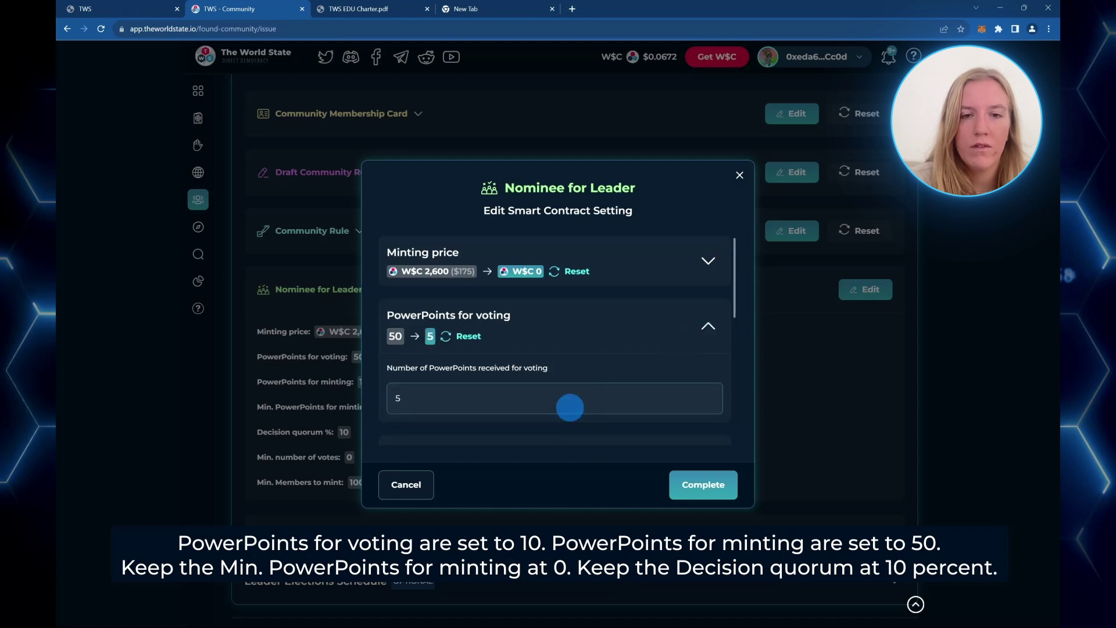
{"action": "key", "text": "BackSpace"}
{"action": "type", "text": "10"}
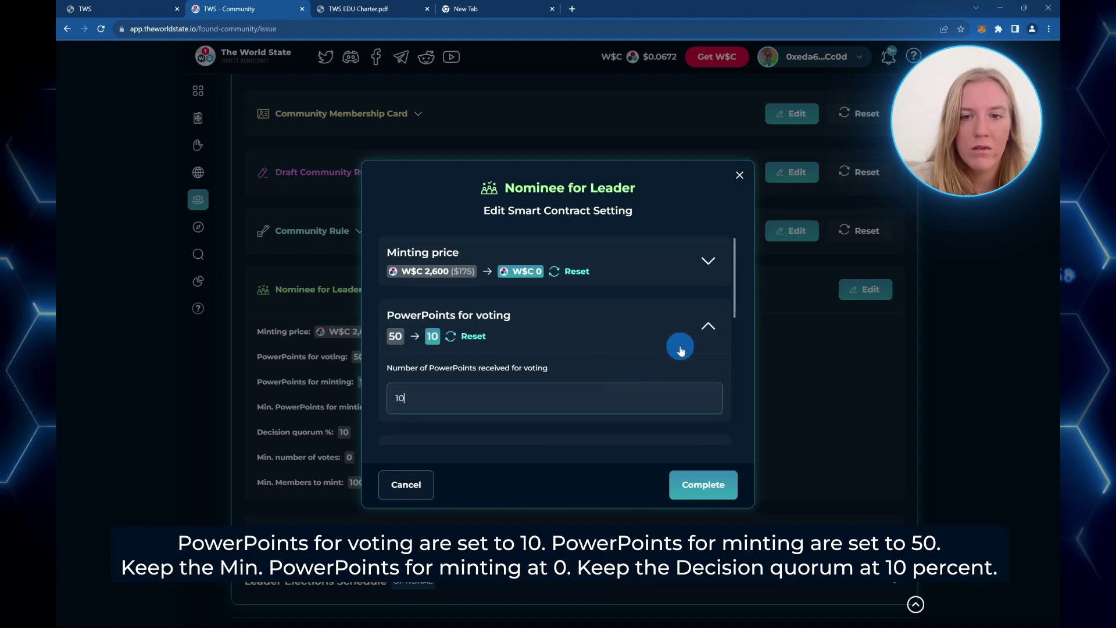
{"action": "left_click", "coordinate": [704, 329]}
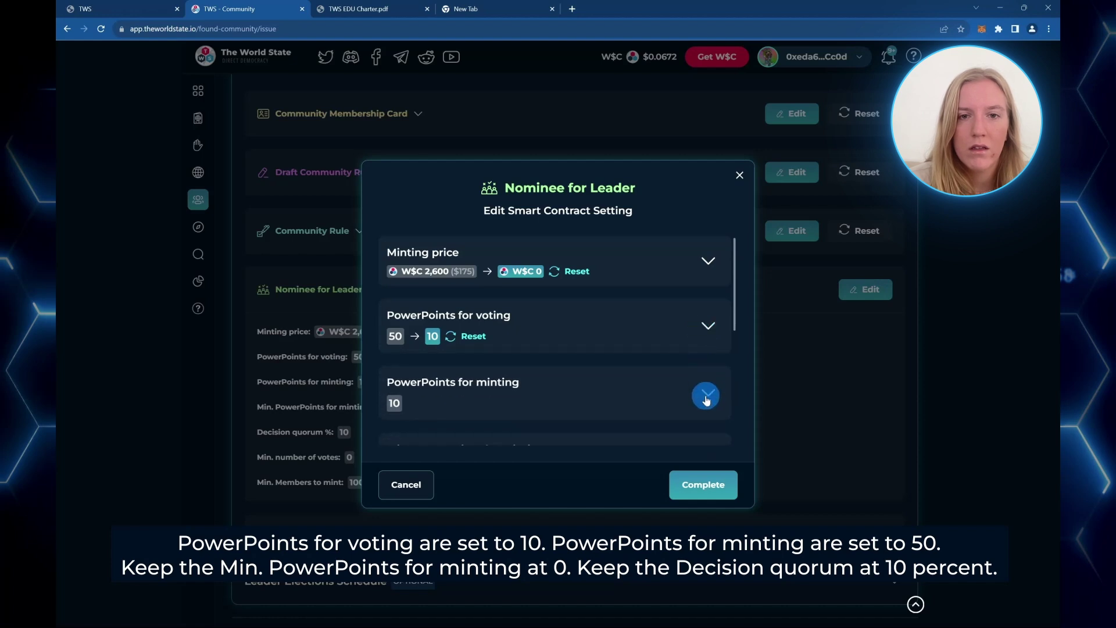
- Set the Nominee for Leader's PowerPoints for minting to 50
{"action": "left_click", "coordinate": [705, 399]}
{"action": "left_click", "coordinate": [550, 349]}
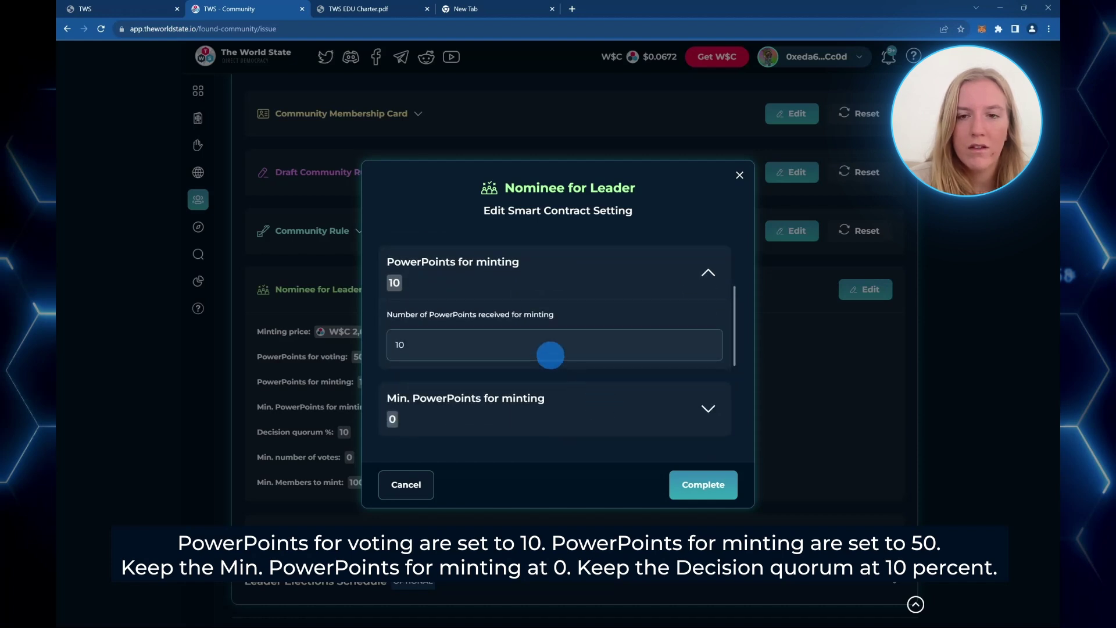
{"action": "key", "text": "BackSpace"}
{"action": "key", "text": "BackSpace"}
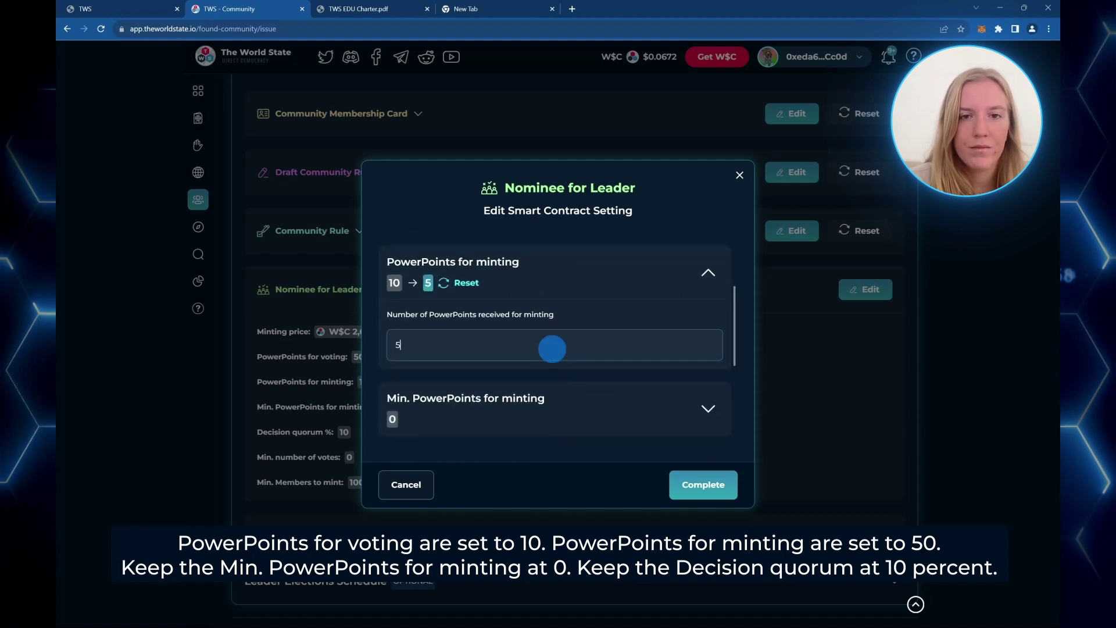
{"action": "type", "text": "50"}
{"action": "left_click", "coordinate": [708, 273]}
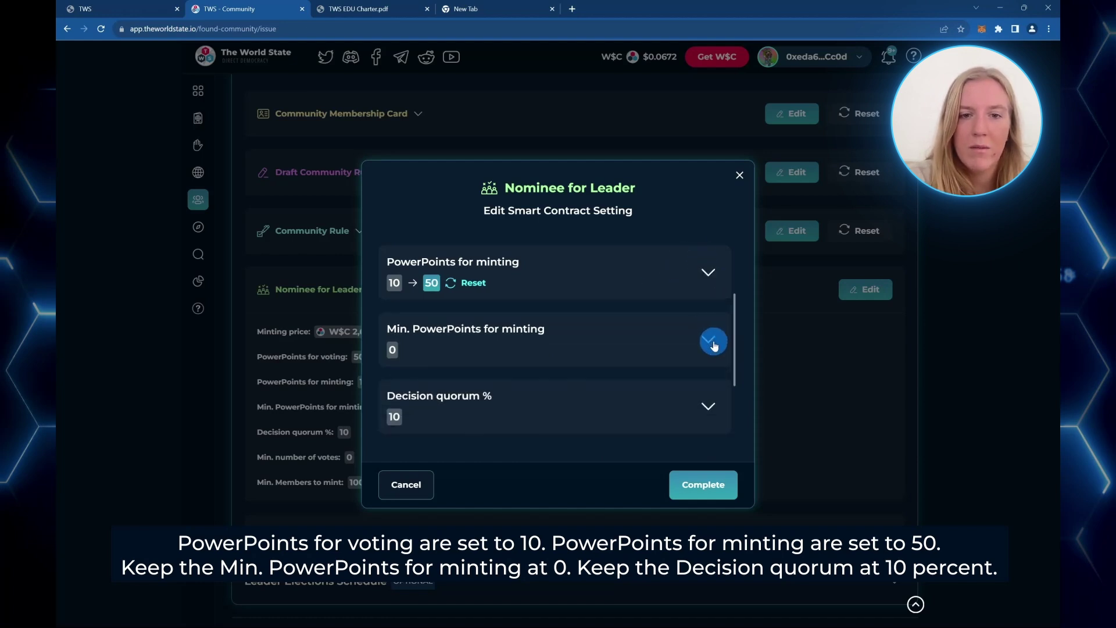
- Set the Nominee for Leader's Min. Members to mint to 50, complete the contract edits and collapse its summary
{"action": "scroll", "coordinate": [714, 346], "scroll_direction": "down", "scroll_amount": 3}
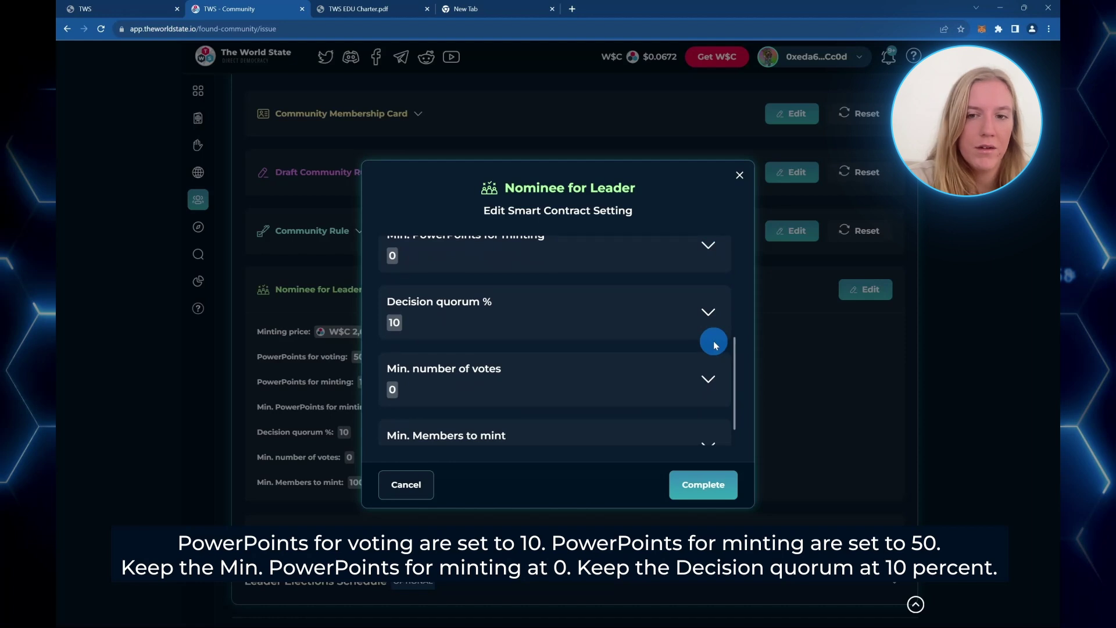
{"action": "scroll", "coordinate": [714, 345], "scroll_direction": "down", "scroll_amount": 1}
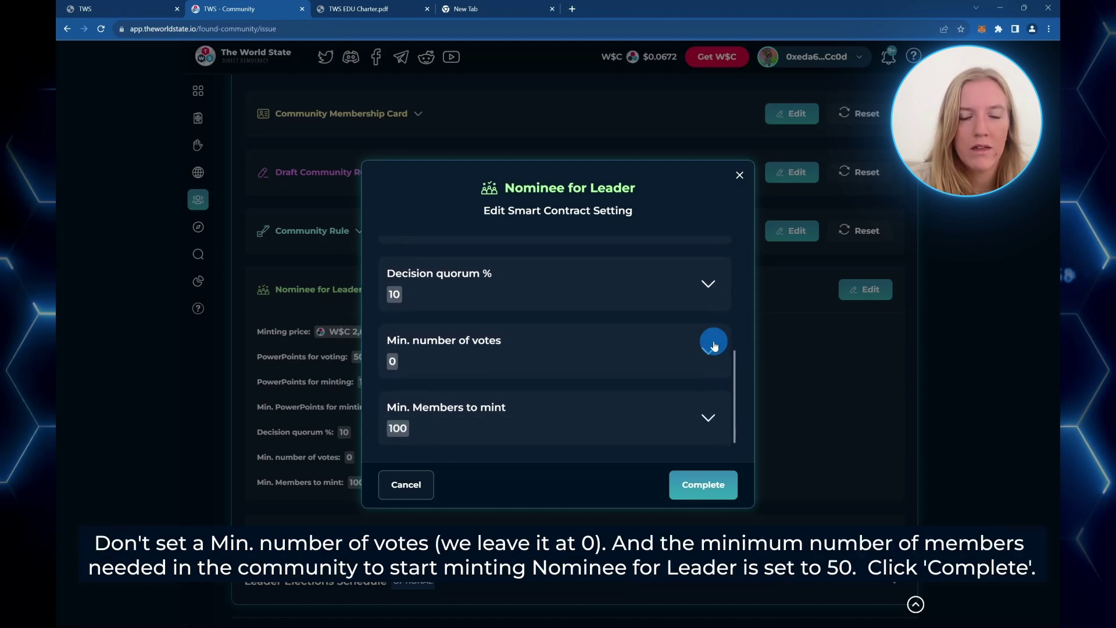
{"action": "left_click", "coordinate": [711, 424]}
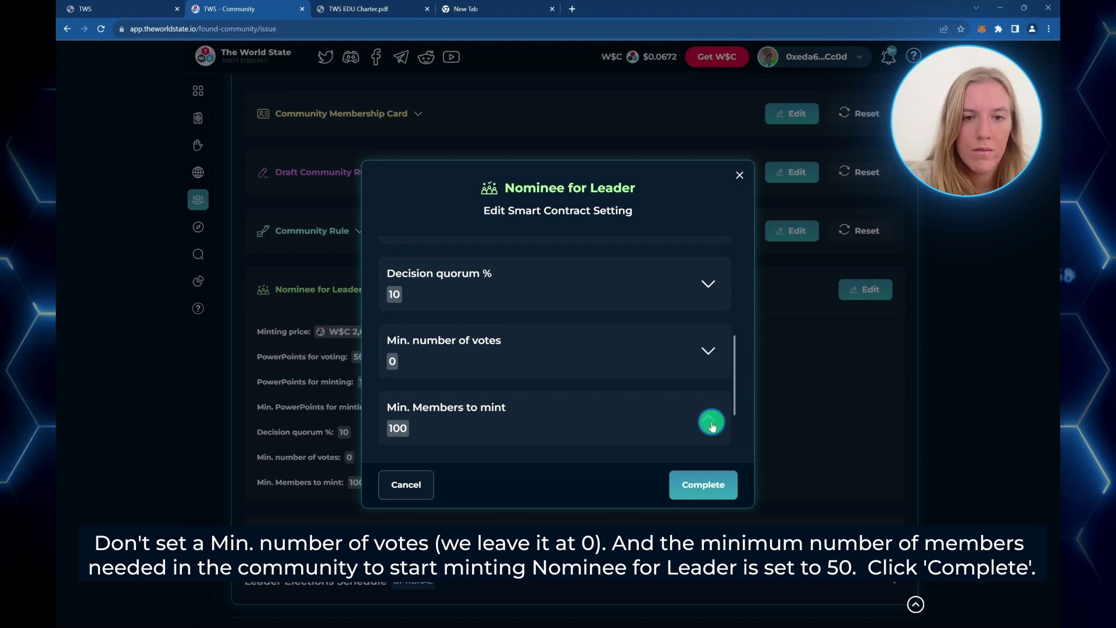
{"action": "left_click", "coordinate": [568, 419]}
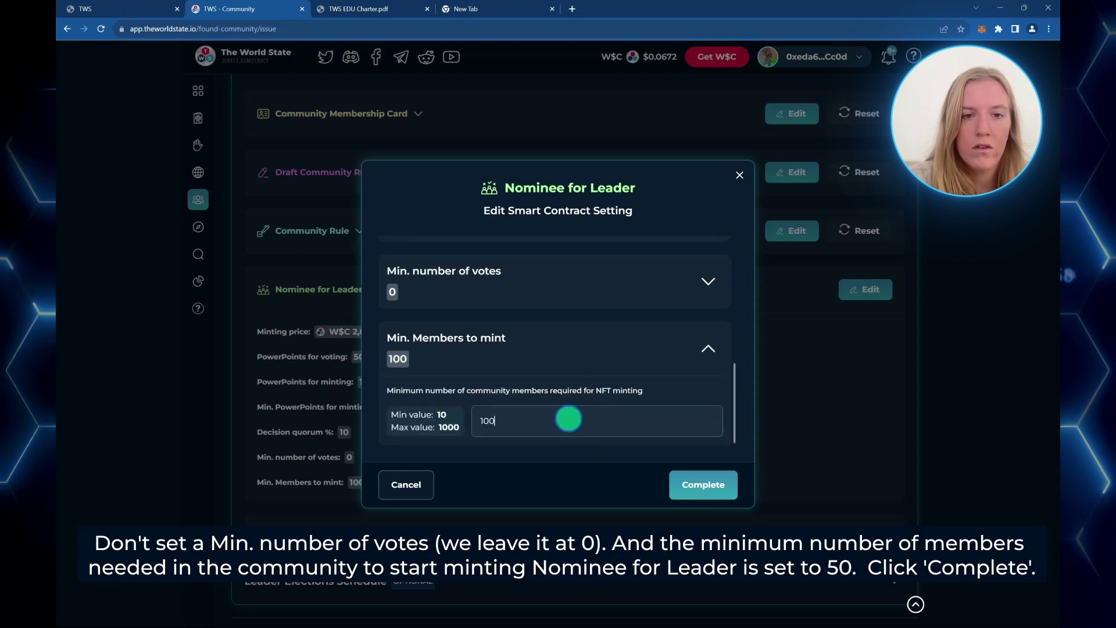
{"action": "key", "text": "BackSpace"}
{"action": "key", "text": "BackSpace"}
{"action": "key", "text": "BackSpace"}
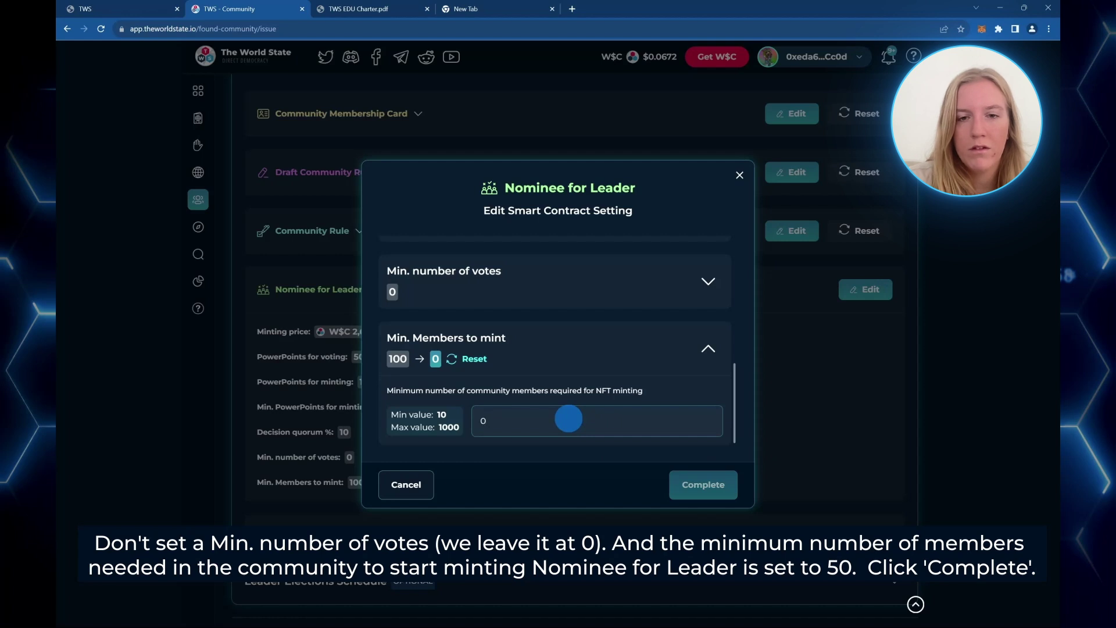
{"action": "type", "text": "50"}
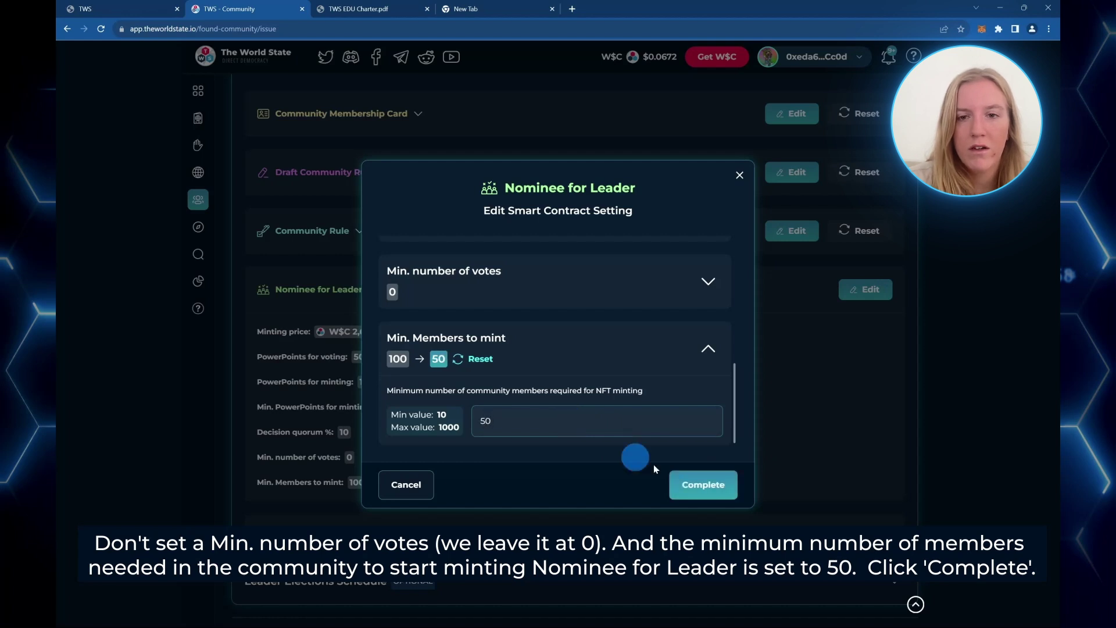
{"action": "left_click", "coordinate": [704, 484]}
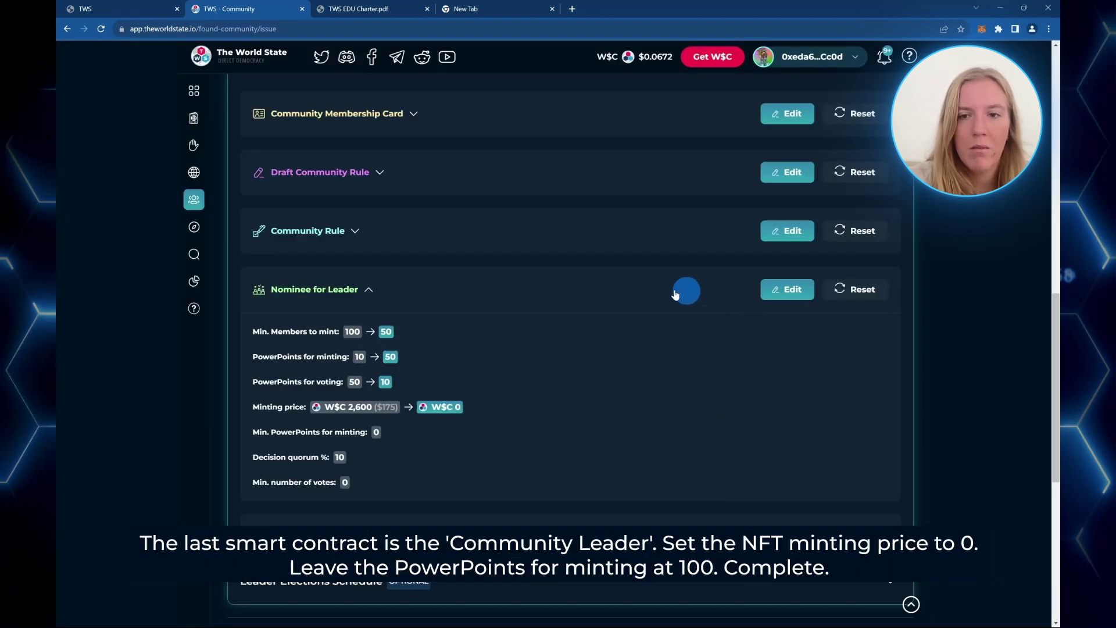
{"action": "left_click", "coordinate": [632, 290]}
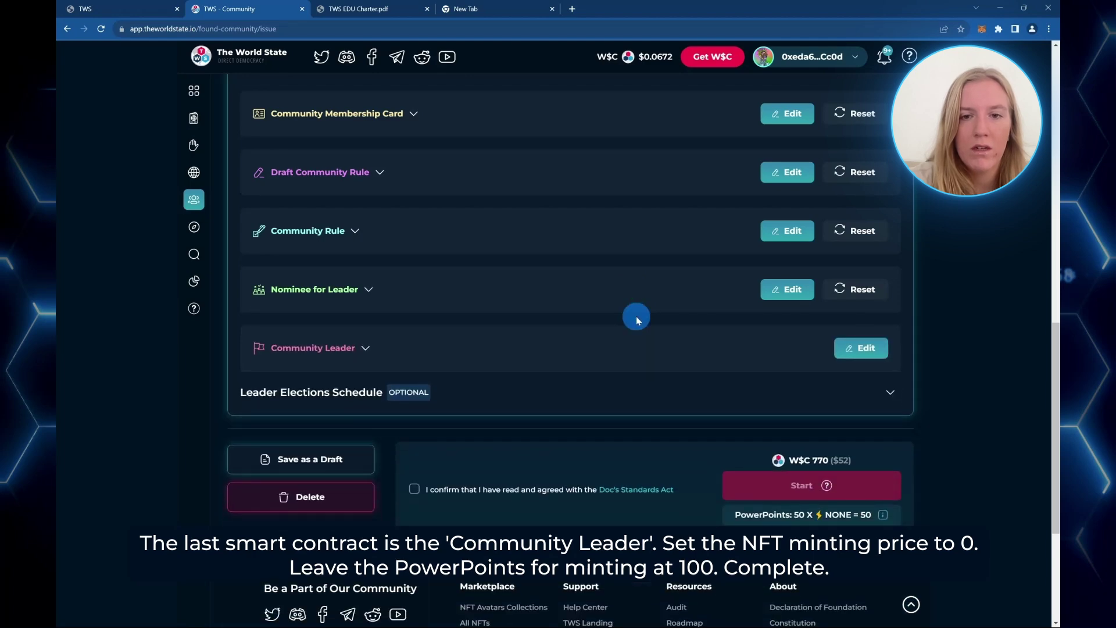
- Set the Community Leader's Minting price to 0 and complete the contract edits
{"action": "scroll", "coordinate": [636, 316], "scroll_direction": "down", "scroll_amount": 1}
{"action": "left_click", "coordinate": [875, 311]}
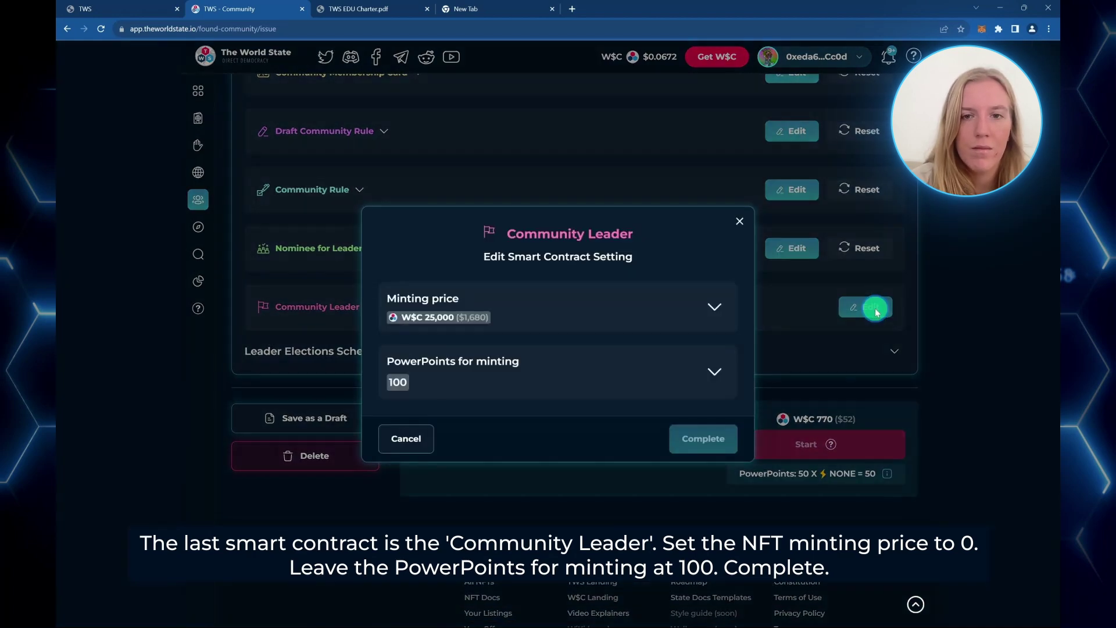
{"action": "left_click", "coordinate": [703, 312]}
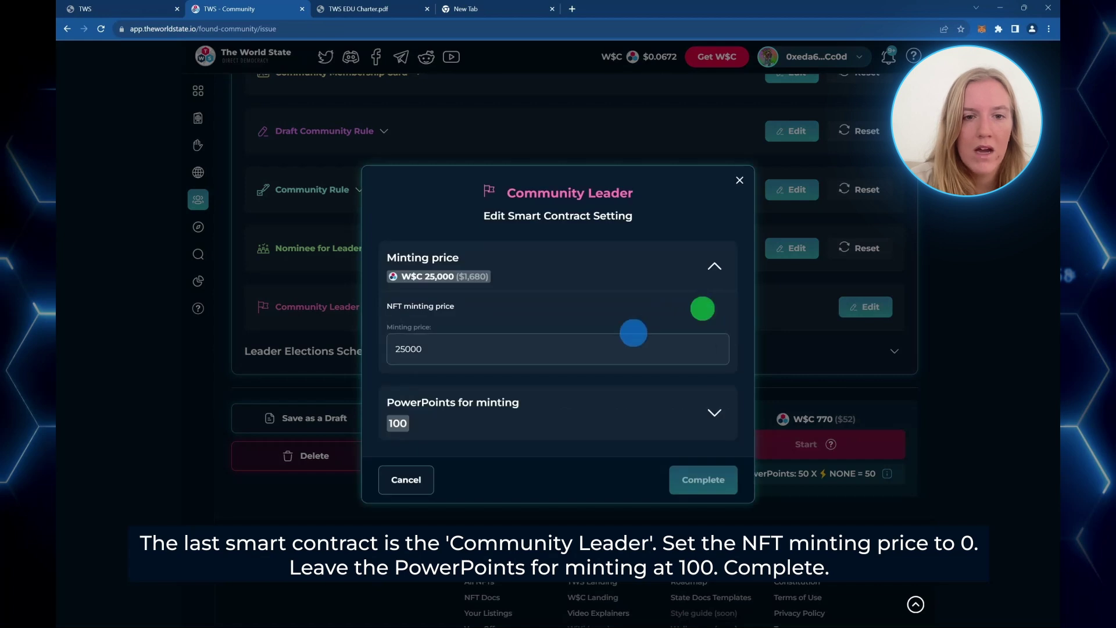
{"action": "left_click", "coordinate": [604, 352]}
{"action": "key", "text": "BackSpace"}
{"action": "key", "text": "BackSpace"}
{"action": "key", "text": "BackSpace"}
{"action": "key", "text": "BackSpace"}
{"action": "key", "text": "BackSpace"}
{"action": "type", "text": "0"}
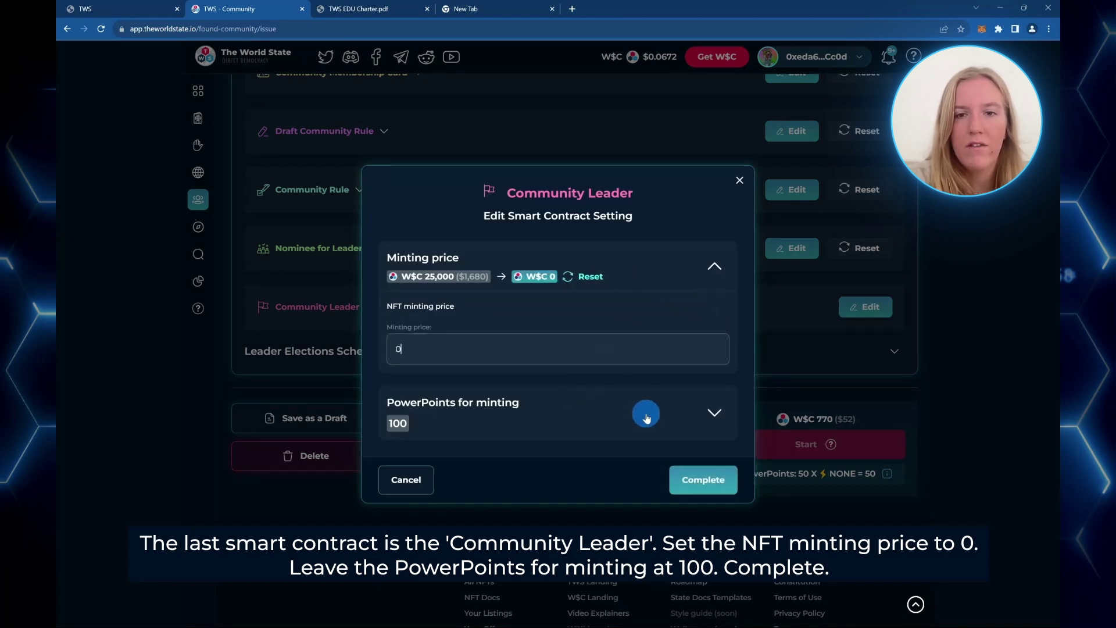
{"action": "left_click", "coordinate": [698, 485]}
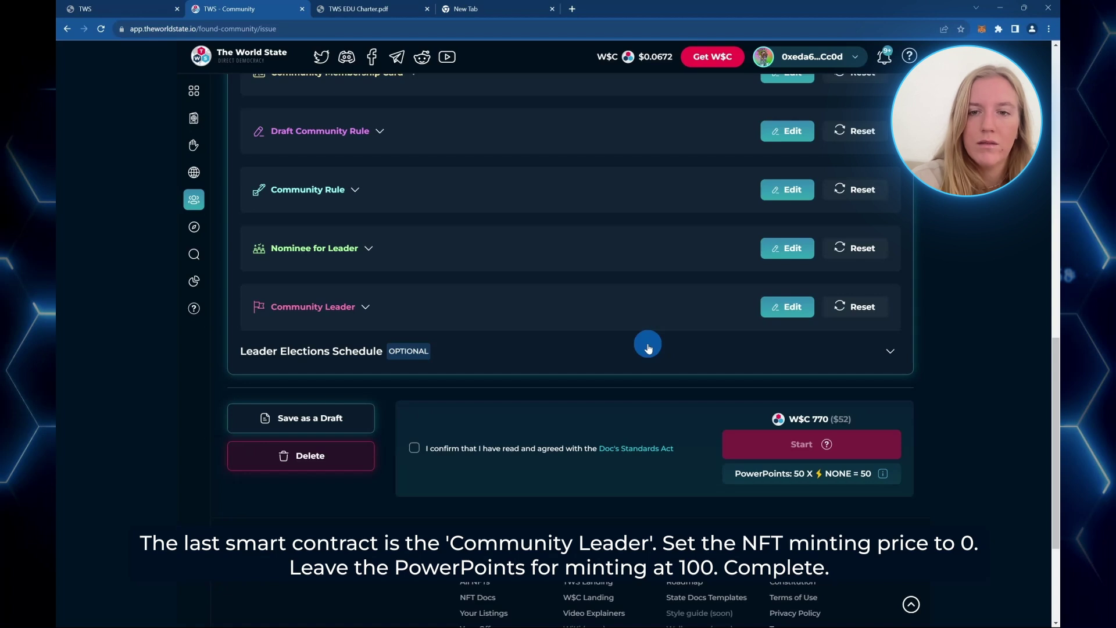
- Review the community form's name, short name, slogan, description, symbol, flag and charter entries
{"action": "scroll", "coordinate": [648, 347], "scroll_direction": "up", "scroll_amount": 2}
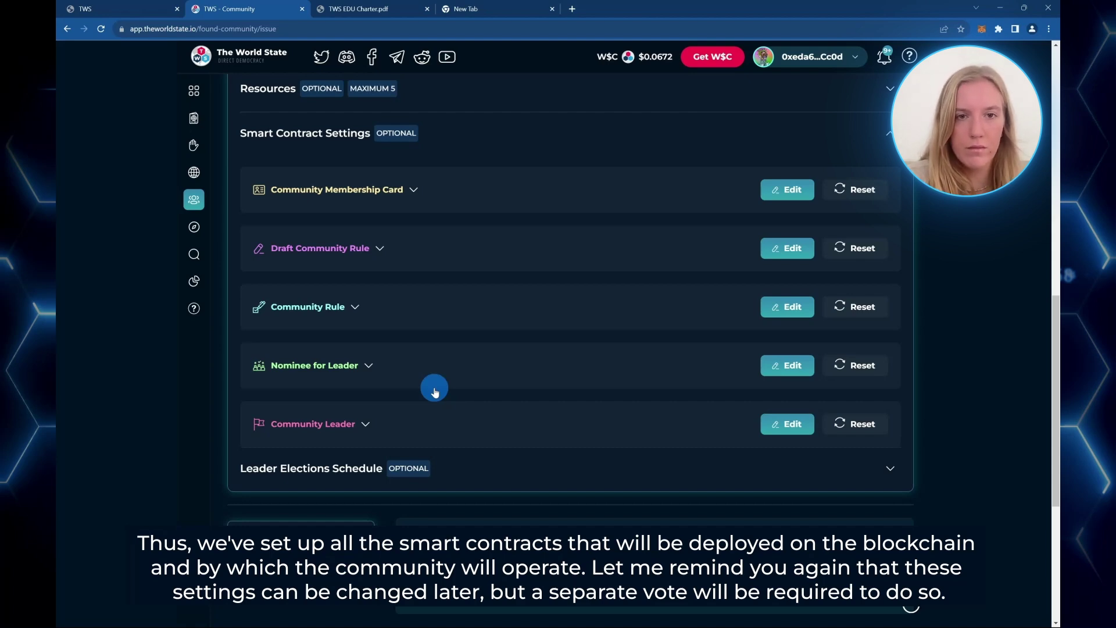
{"action": "scroll", "coordinate": [435, 390], "scroll_direction": "up", "scroll_amount": 8}
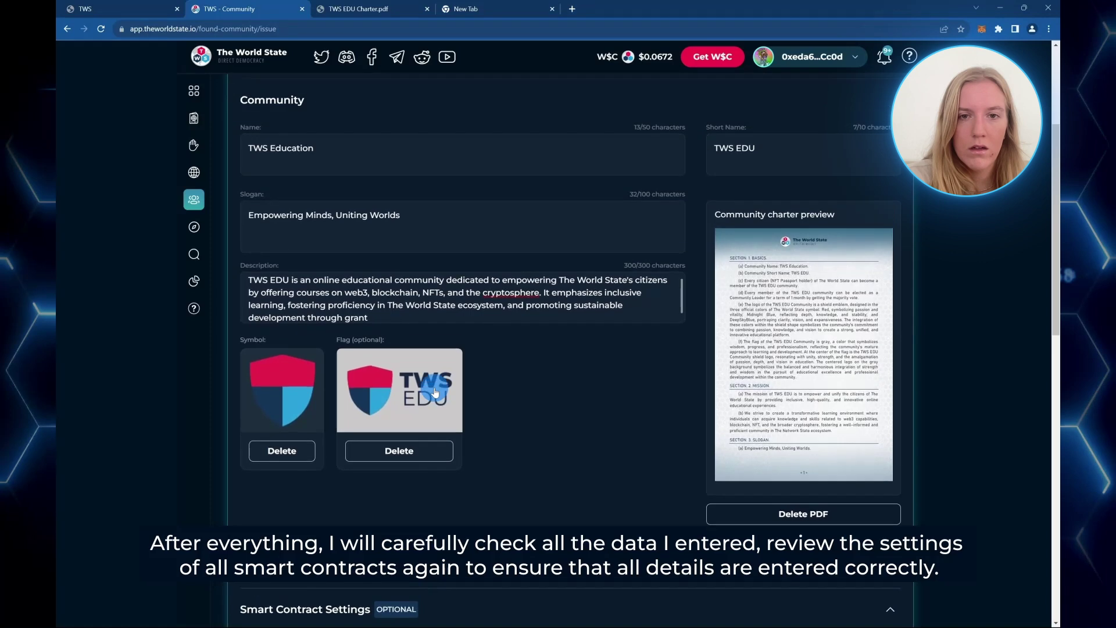
{"action": "scroll", "coordinate": [434, 390], "scroll_direction": "up", "scroll_amount": 3}
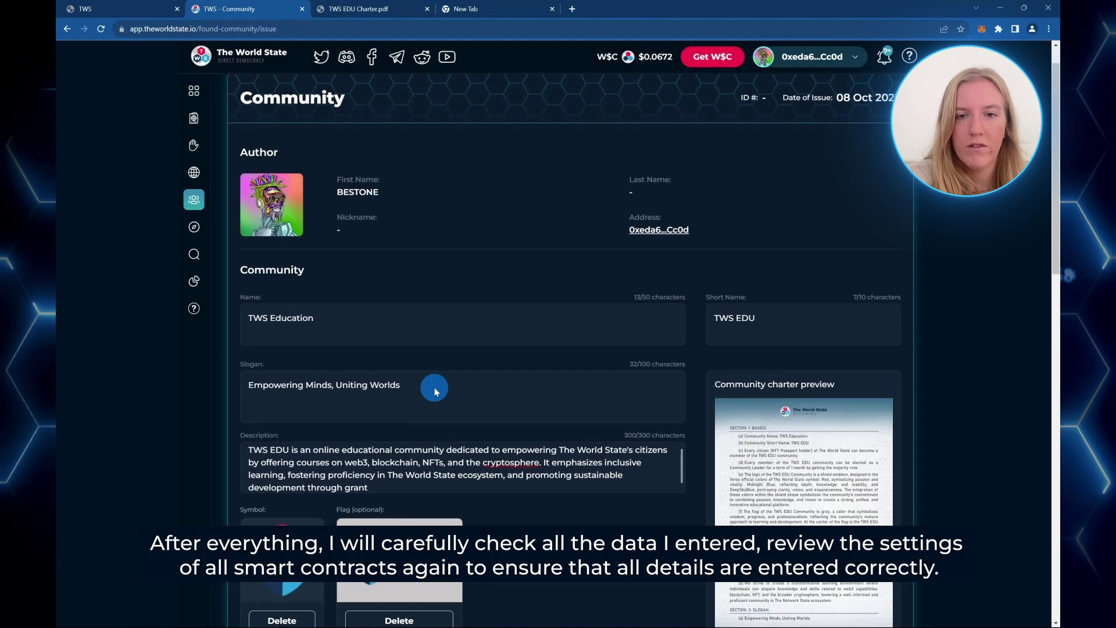
{"action": "scroll", "coordinate": [434, 387], "scroll_direction": "up", "scroll_amount": 1}
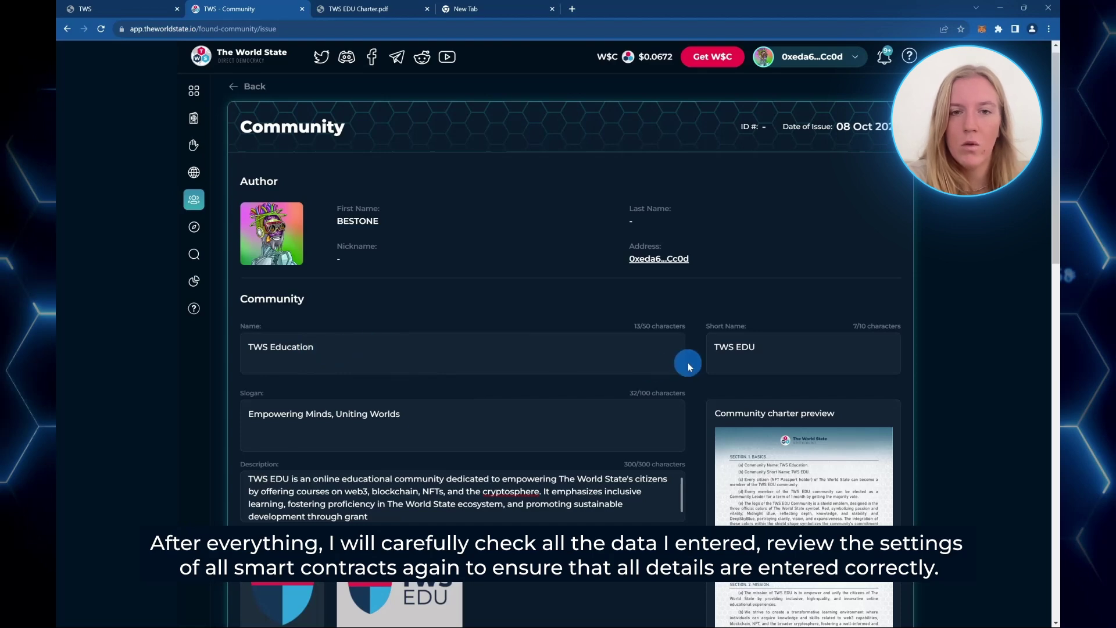
{"action": "scroll", "coordinate": [466, 413], "scroll_direction": "down", "scroll_amount": 3}
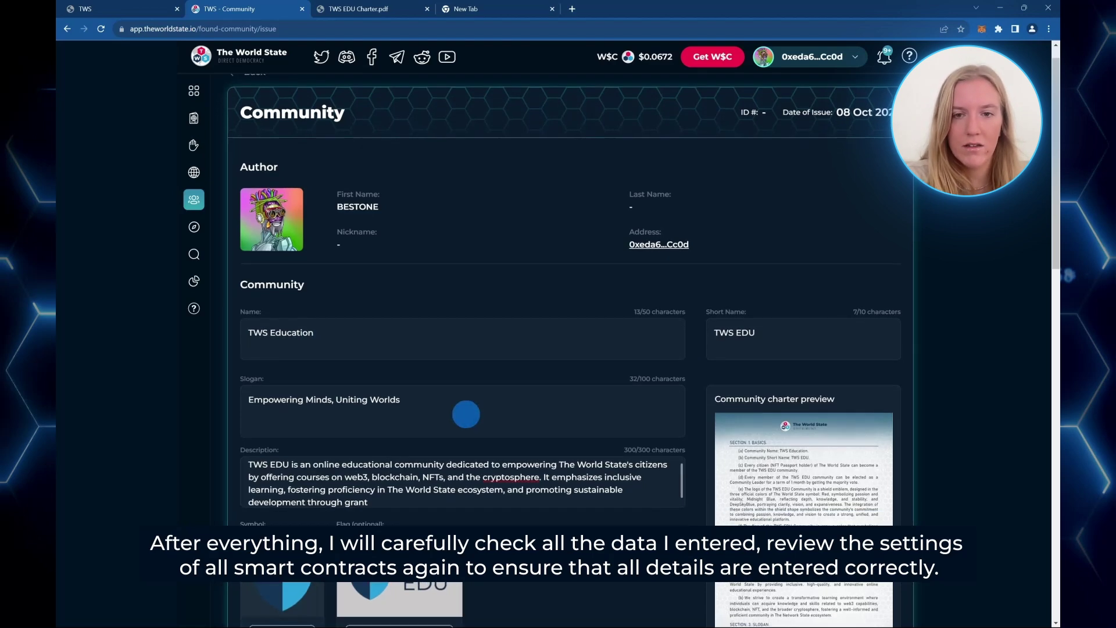
{"action": "scroll", "coordinate": [466, 414], "scroll_direction": "down", "scroll_amount": 7}
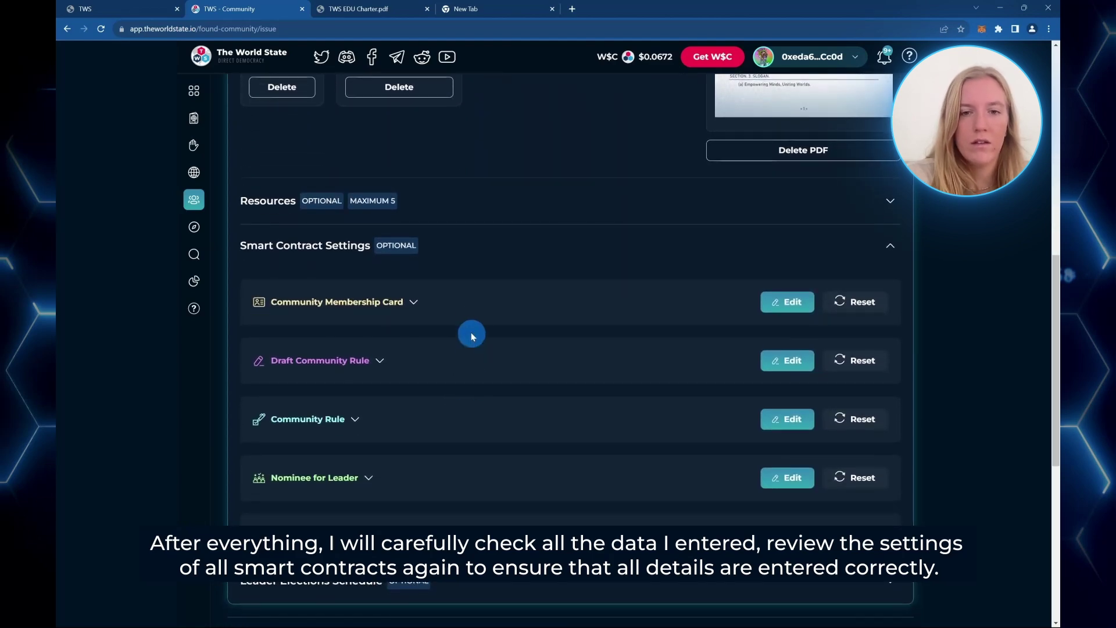
- Check the Community Membership Card and Draft Community Rule contract summaries, collapsing each after review
{"action": "left_click", "coordinate": [468, 302]}
{"action": "scroll", "coordinate": [473, 305], "scroll_direction": "down", "scroll_amount": 1}
{"action": "scroll", "coordinate": [473, 302], "scroll_direction": "down", "scroll_amount": 1}
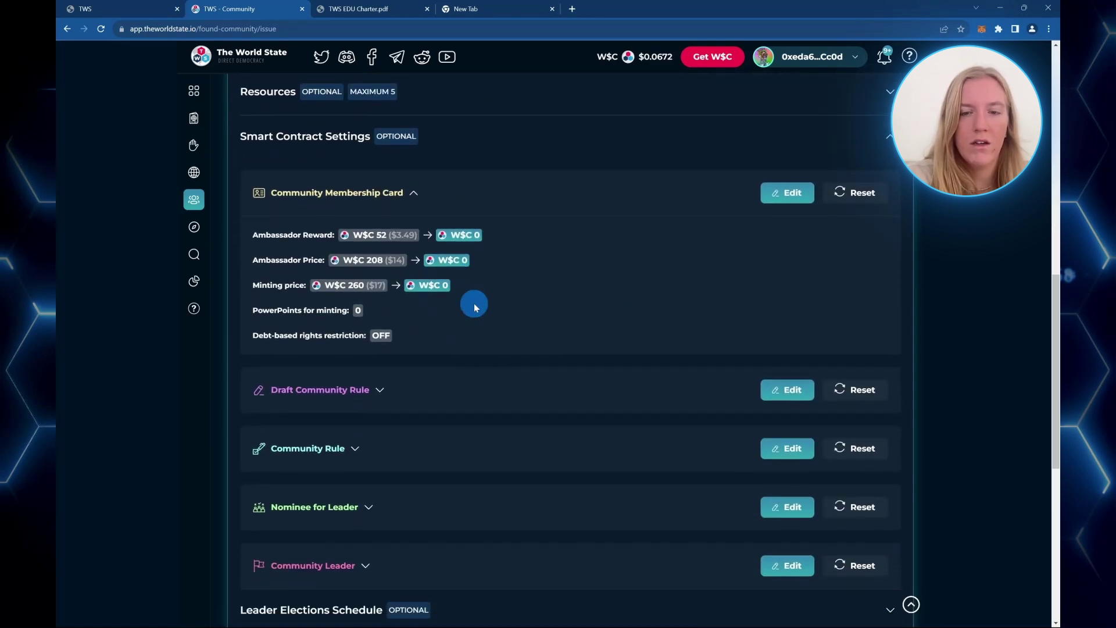
{"action": "left_click", "coordinate": [503, 185]}
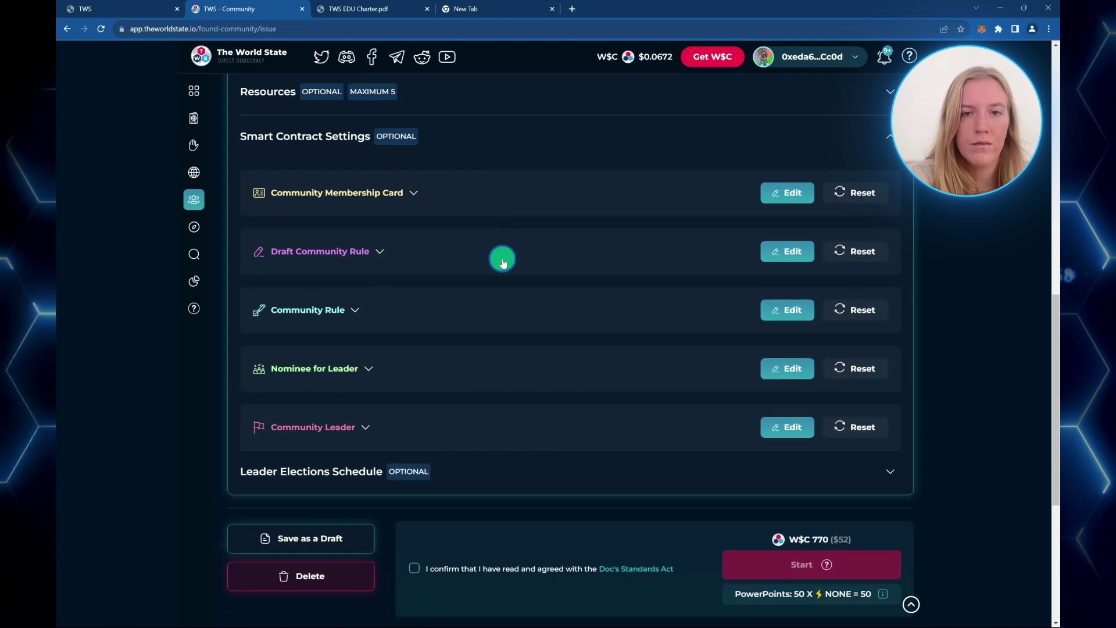
{"action": "left_click", "coordinate": [502, 255]}
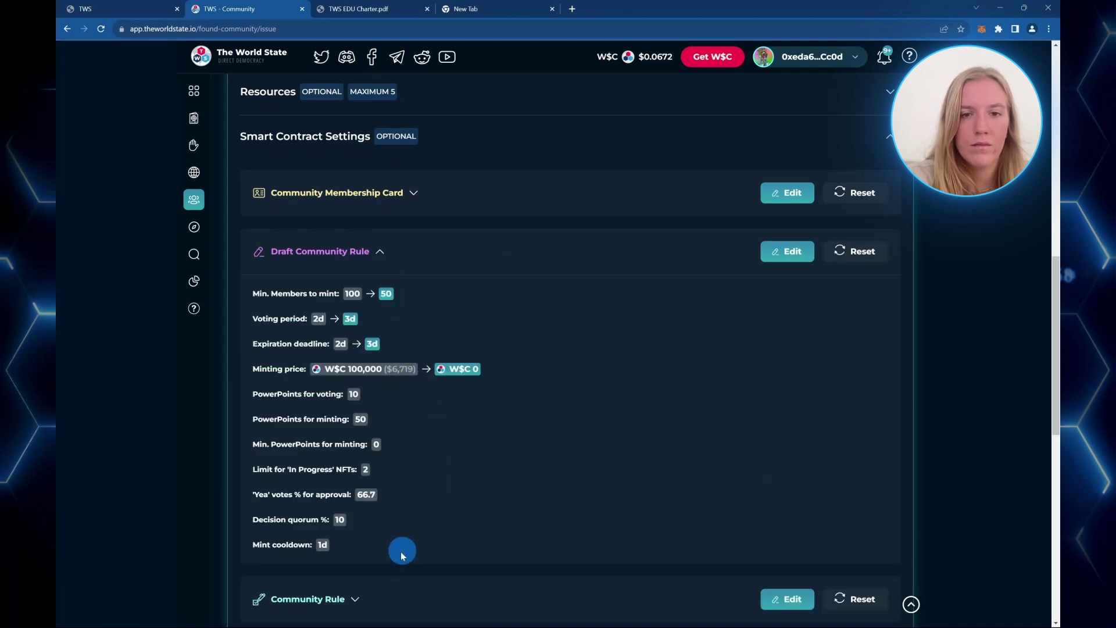
{"action": "left_click", "coordinate": [497, 251]}
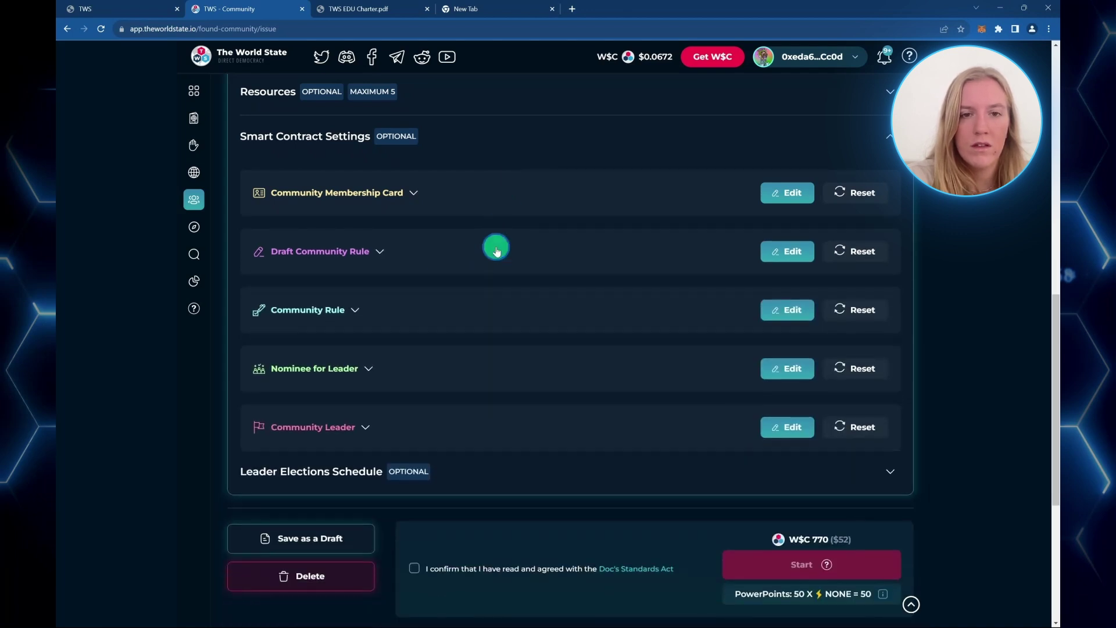
- Check the Community Rule and Nominee for Leader contract summaries, collapsing each after review
{"action": "scroll", "coordinate": [496, 249], "scroll_direction": "down", "scroll_amount": 2}
{"action": "left_click", "coordinate": [505, 230]}
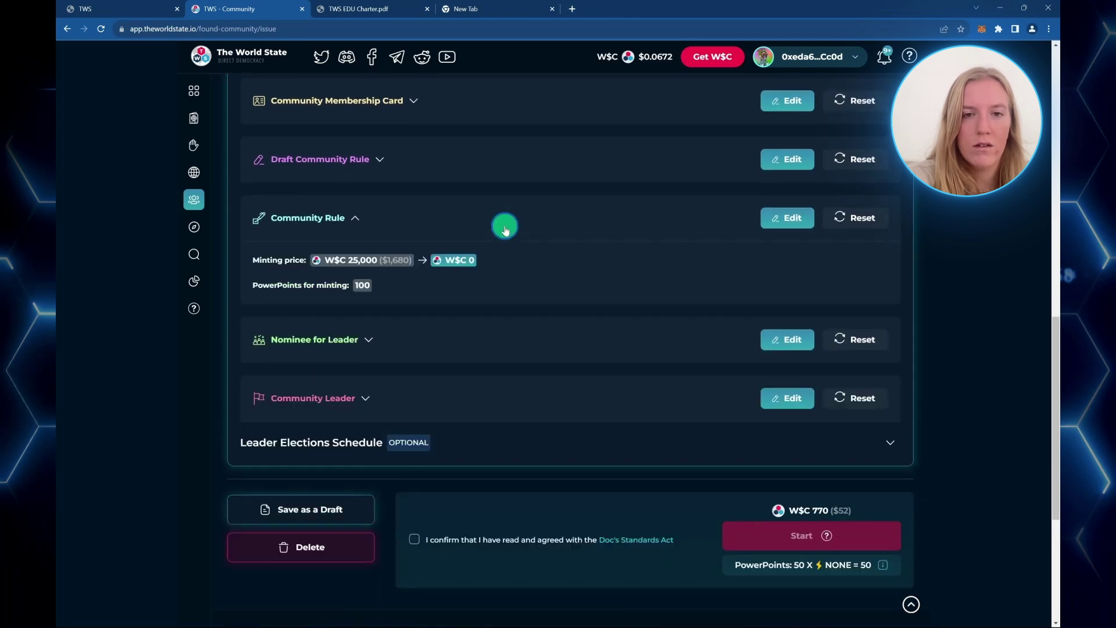
{"action": "left_click", "coordinate": [505, 231]}
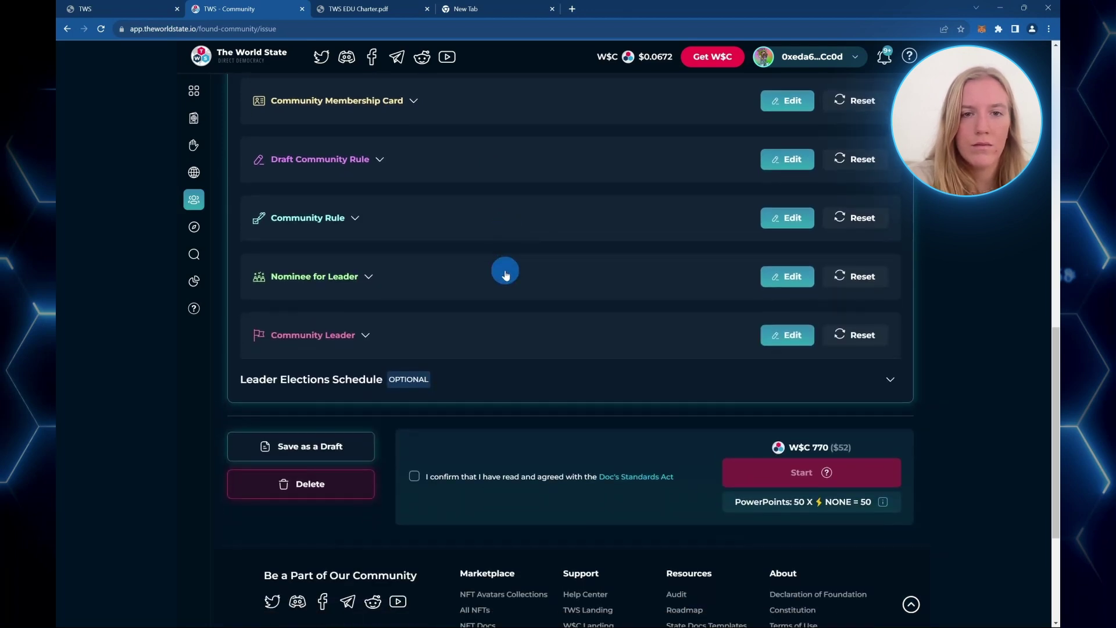
{"action": "left_click", "coordinate": [505, 274]}
{"action": "left_click", "coordinate": [505, 273]}
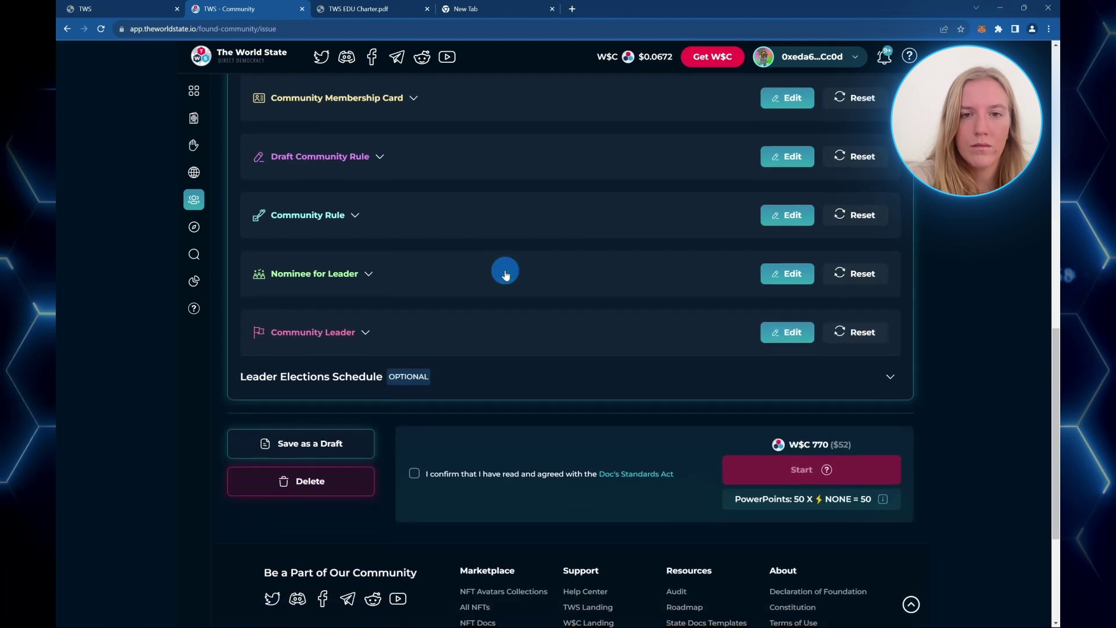
- Confirm agreement with the Doc's Standards Act and start the community creation
{"action": "scroll", "coordinate": [505, 274], "scroll_direction": "down", "scroll_amount": 2}
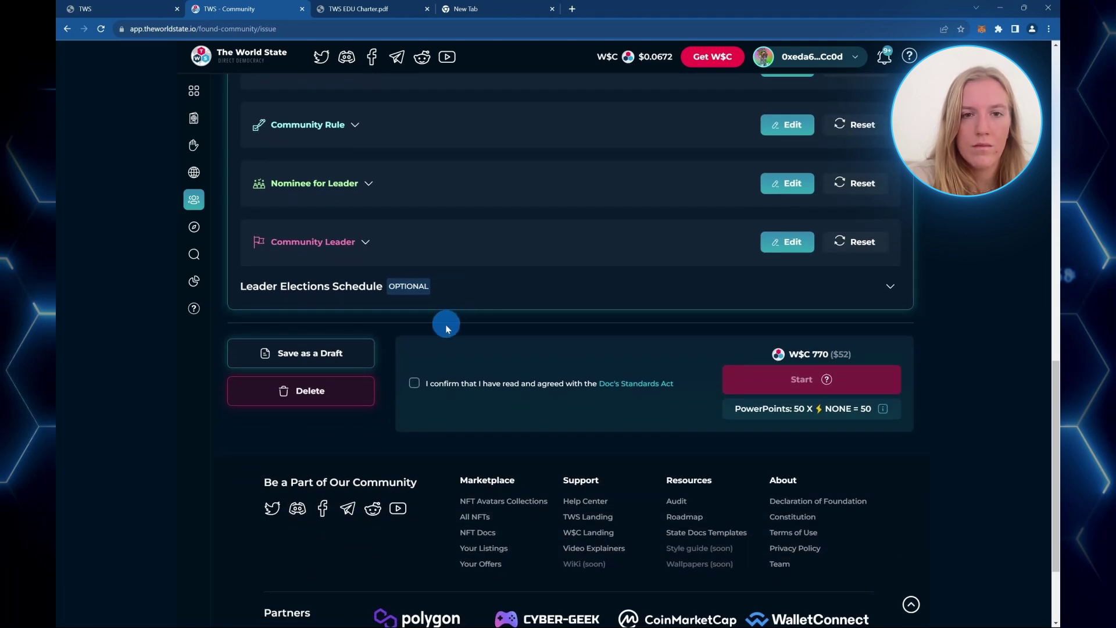
{"action": "left_click", "coordinate": [414, 385]}
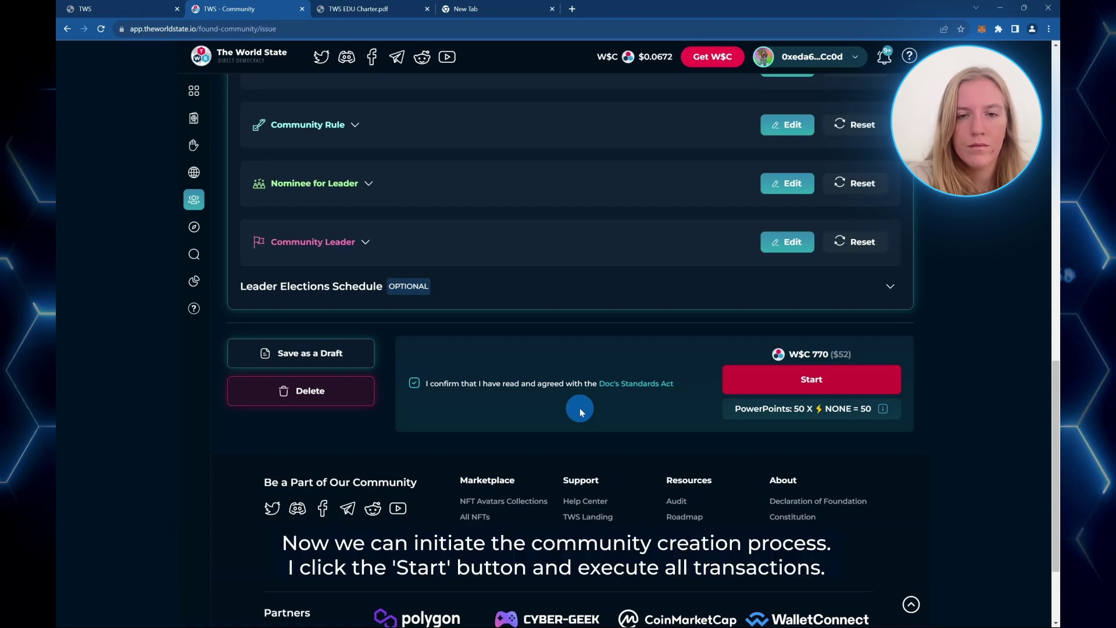
{"action": "scroll", "coordinate": [580, 408], "scroll_direction": "down", "scroll_amount": 2}
{"action": "left_click", "coordinate": [814, 277]}
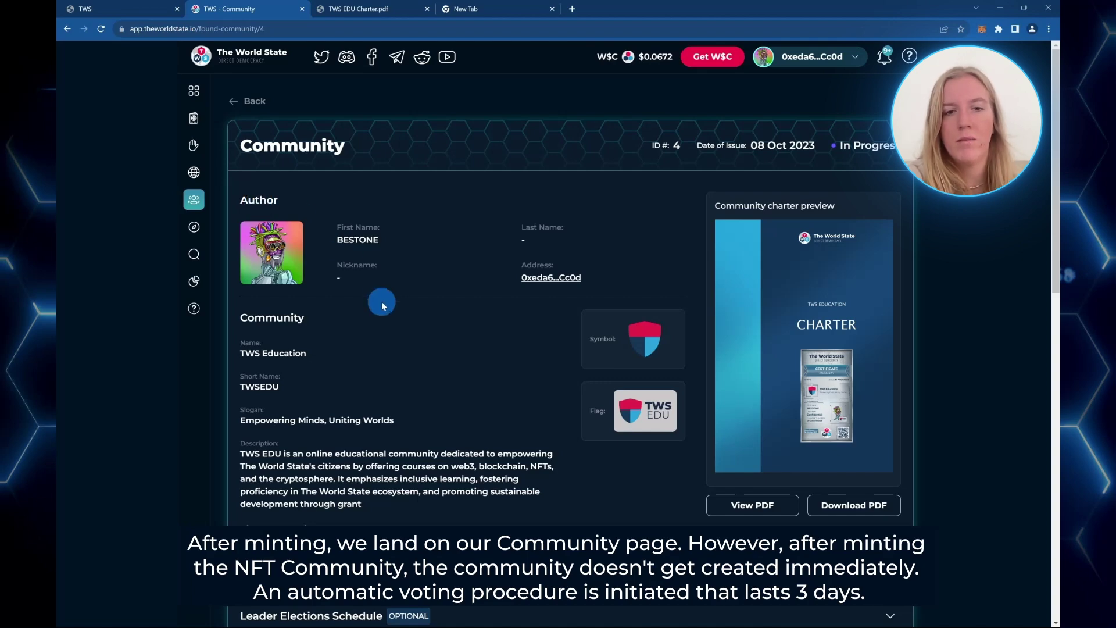
- Examine the new TWS Education page, including its community details, voting deadline, vote counts, quorum and certificate
{"action": "scroll", "coordinate": [381, 303], "scroll_direction": "down", "scroll_amount": 1}
{"action": "scroll", "coordinate": [382, 305], "scroll_direction": "up", "scroll_amount": 1}
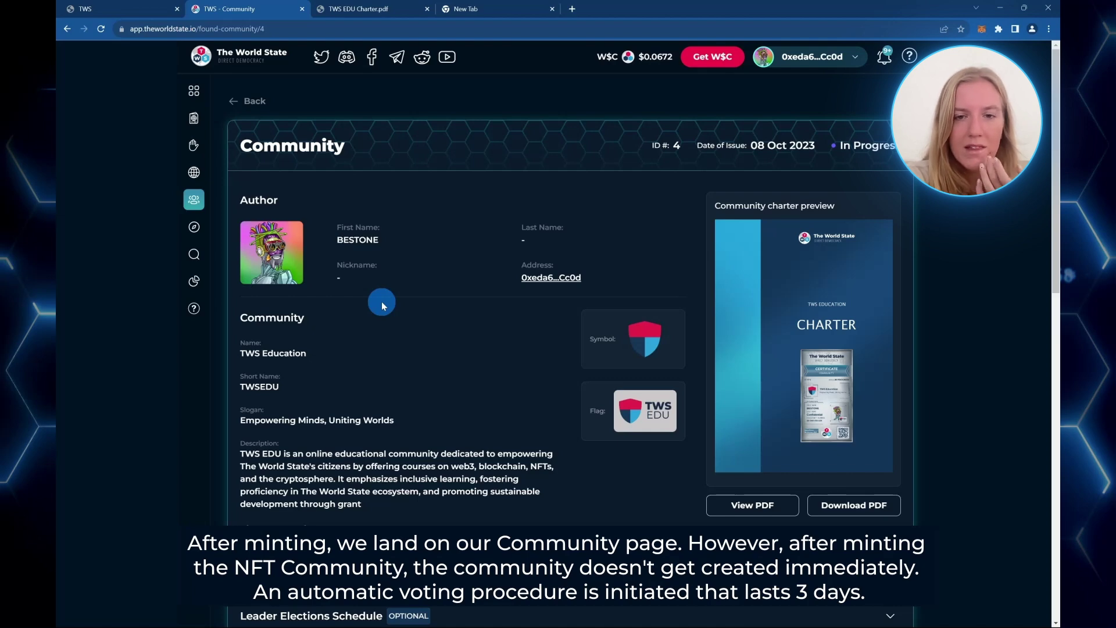
{"action": "scroll", "coordinate": [381, 304], "scroll_direction": "down", "scroll_amount": 1}
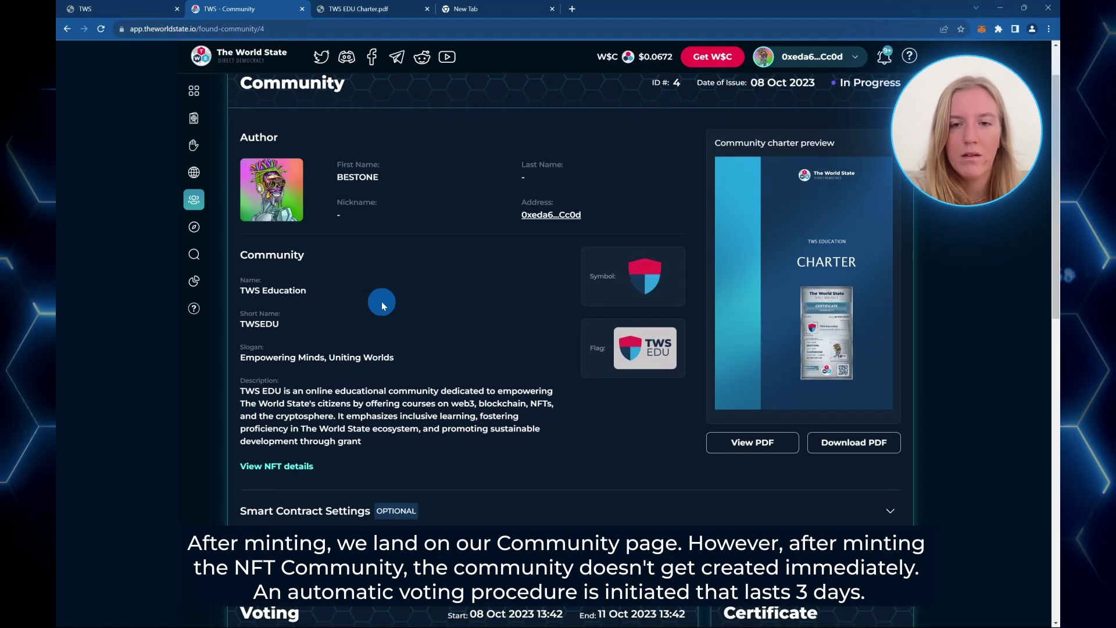
{"action": "scroll", "coordinate": [381, 304], "scroll_direction": "down", "scroll_amount": 4}
{"action": "scroll", "coordinate": [382, 306], "scroll_direction": "down", "scroll_amount": 2}
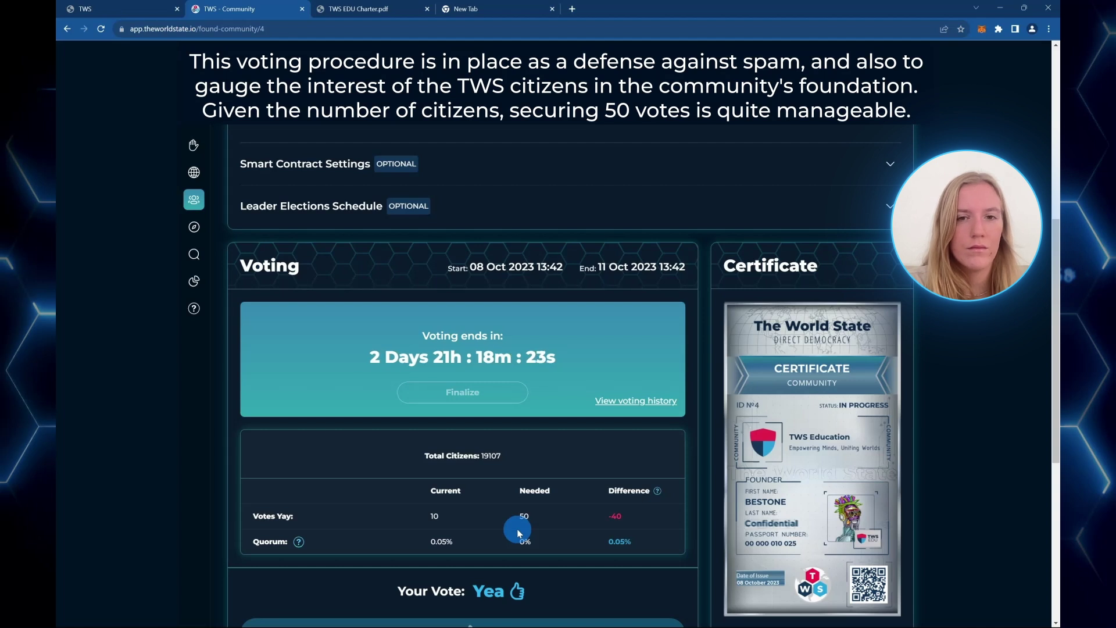
{"action": "scroll", "coordinate": [519, 533], "scroll_direction": "down", "scroll_amount": 2}
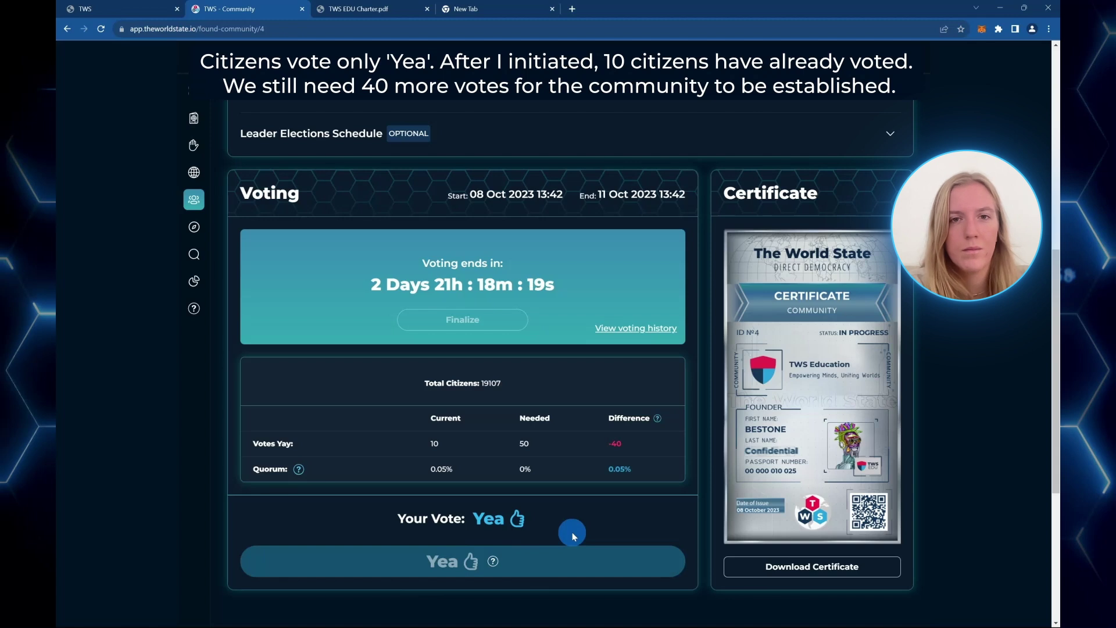
{"action": "scroll", "coordinate": [572, 531], "scroll_direction": "up", "scroll_amount": 1}
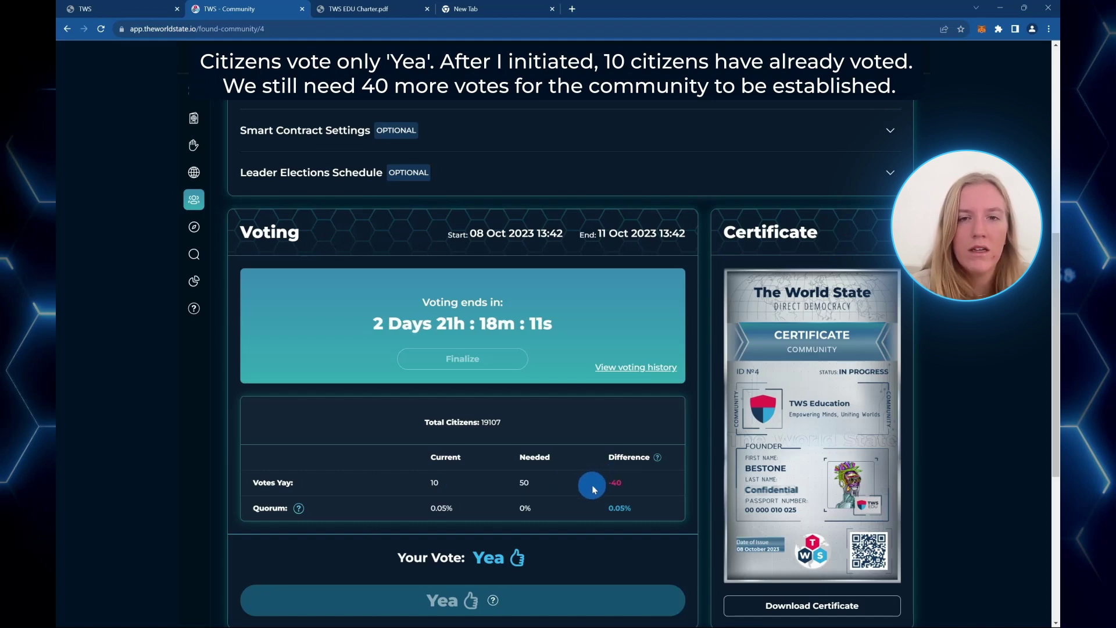
{"action": "scroll", "coordinate": [494, 401], "scroll_direction": "up", "scroll_amount": 1}
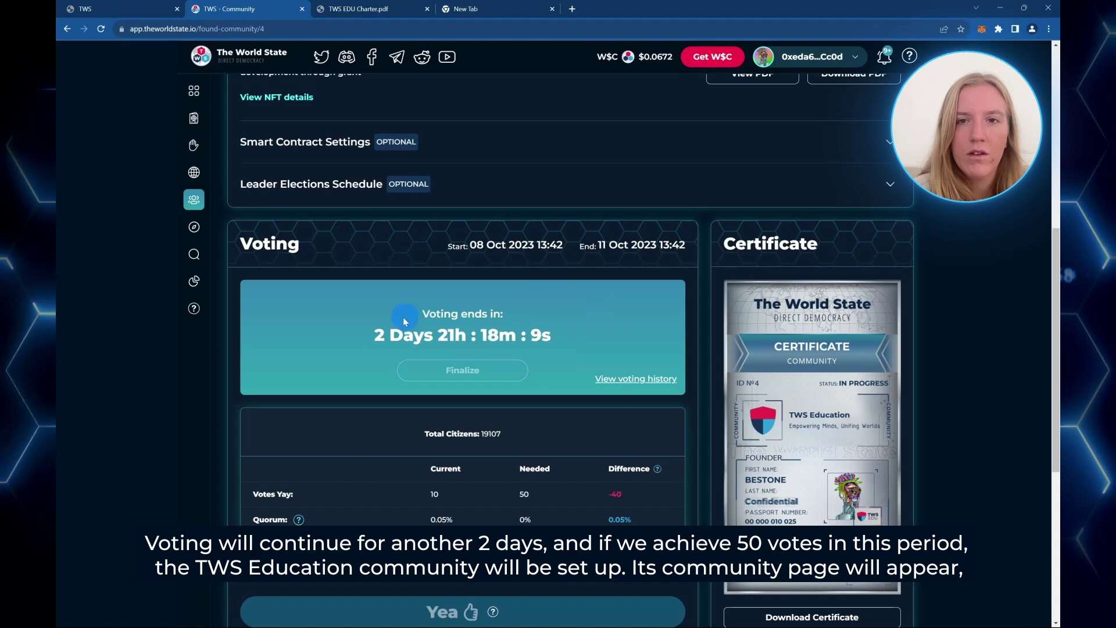
{"action": "scroll", "coordinate": [429, 333], "scroll_direction": "up", "scroll_amount": 6}
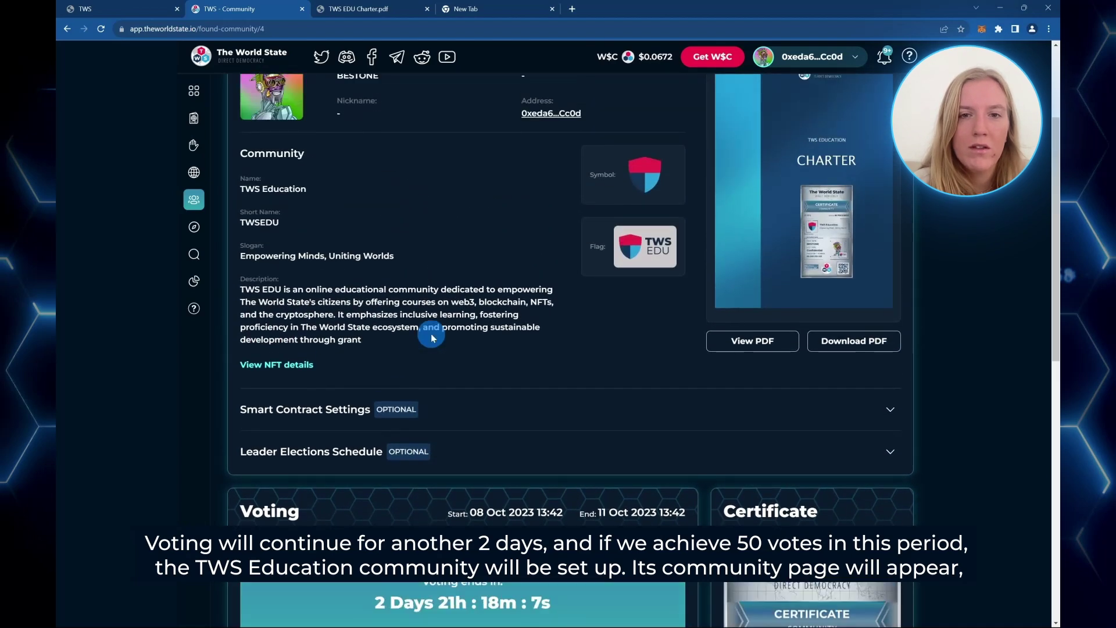
{"action": "scroll", "coordinate": [431, 333], "scroll_direction": "up", "scroll_amount": 1}
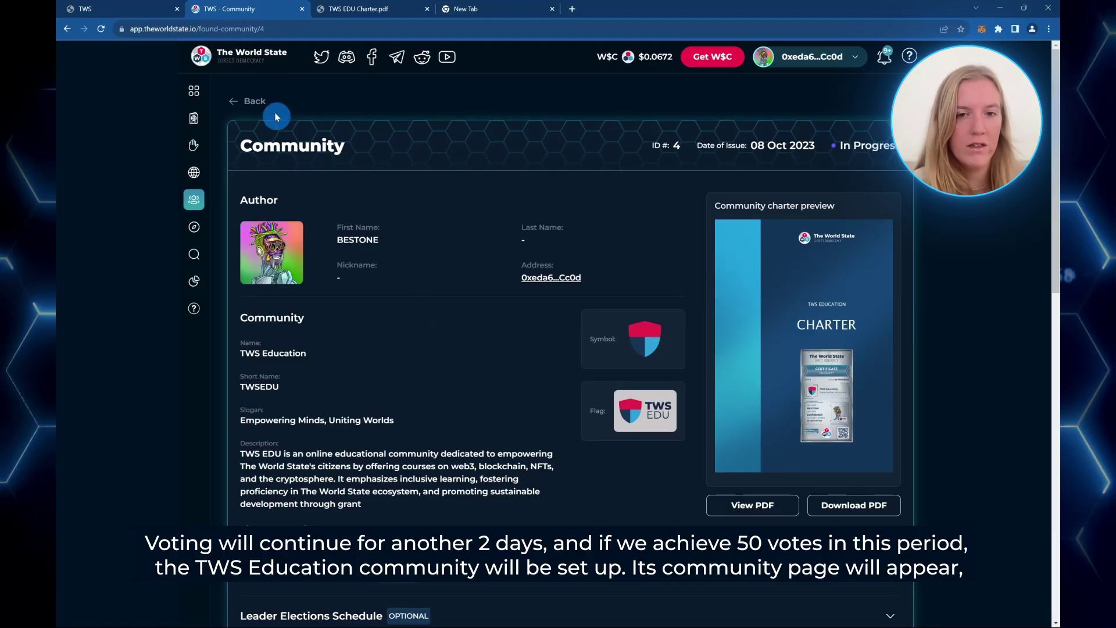
- Reopen TWS Education from the Community Library and look through its Community Membership Card, Draft Community Rule and Community Rule settings
{"action": "left_click", "coordinate": [250, 102]}
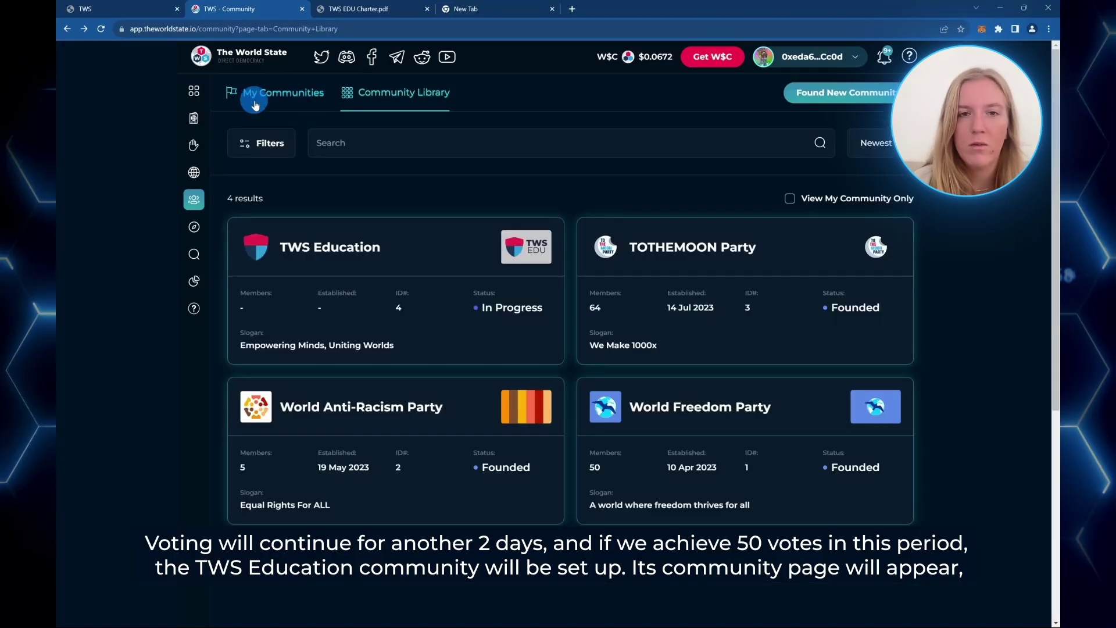
{"action": "left_click", "coordinate": [401, 296]}
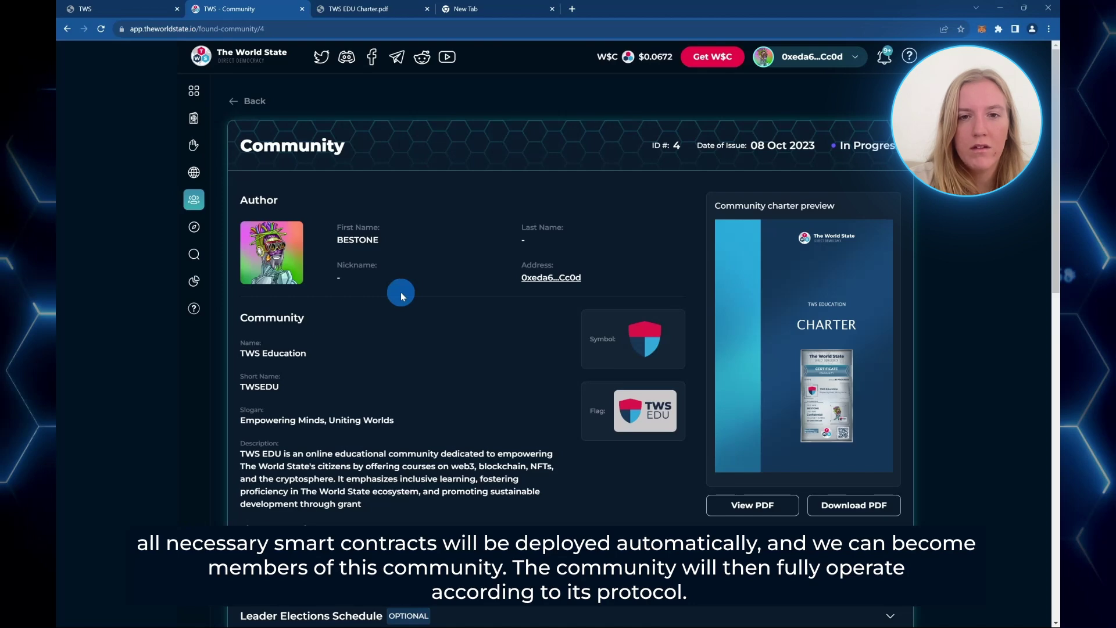
{"action": "scroll", "coordinate": [401, 295], "scroll_direction": "down", "scroll_amount": 2}
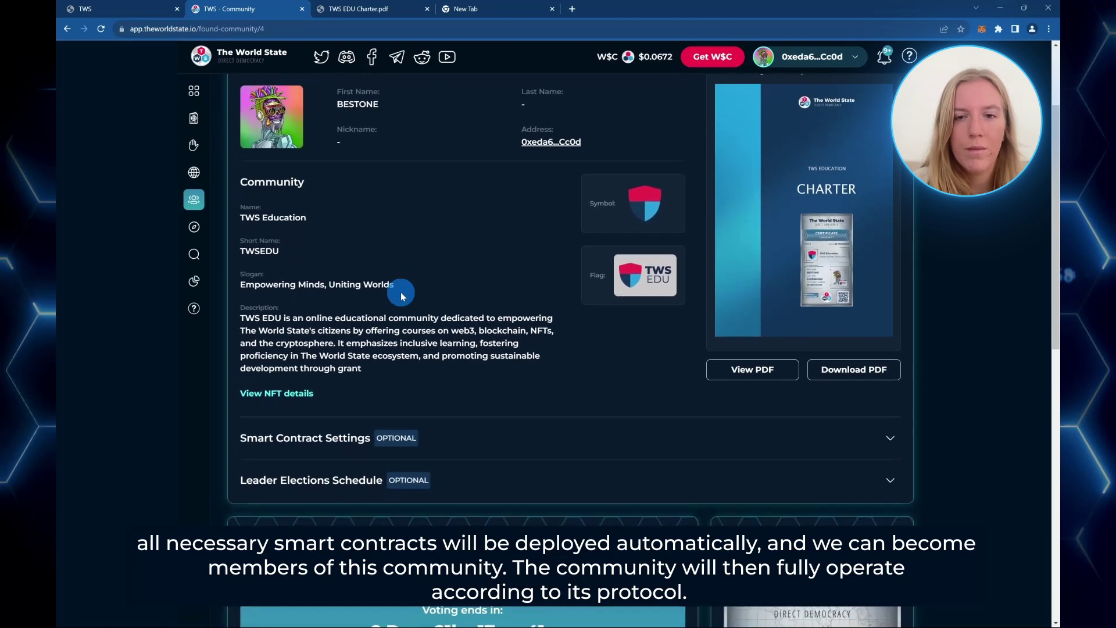
{"action": "scroll", "coordinate": [401, 294], "scroll_direction": "down", "scroll_amount": 2}
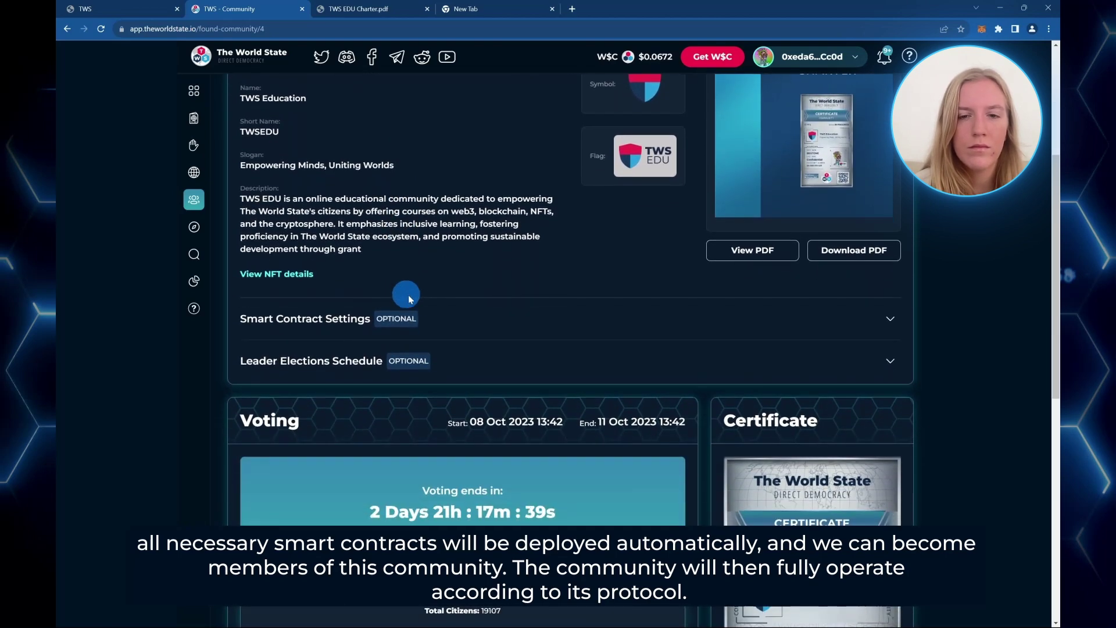
{"action": "left_click", "coordinate": [456, 322]}
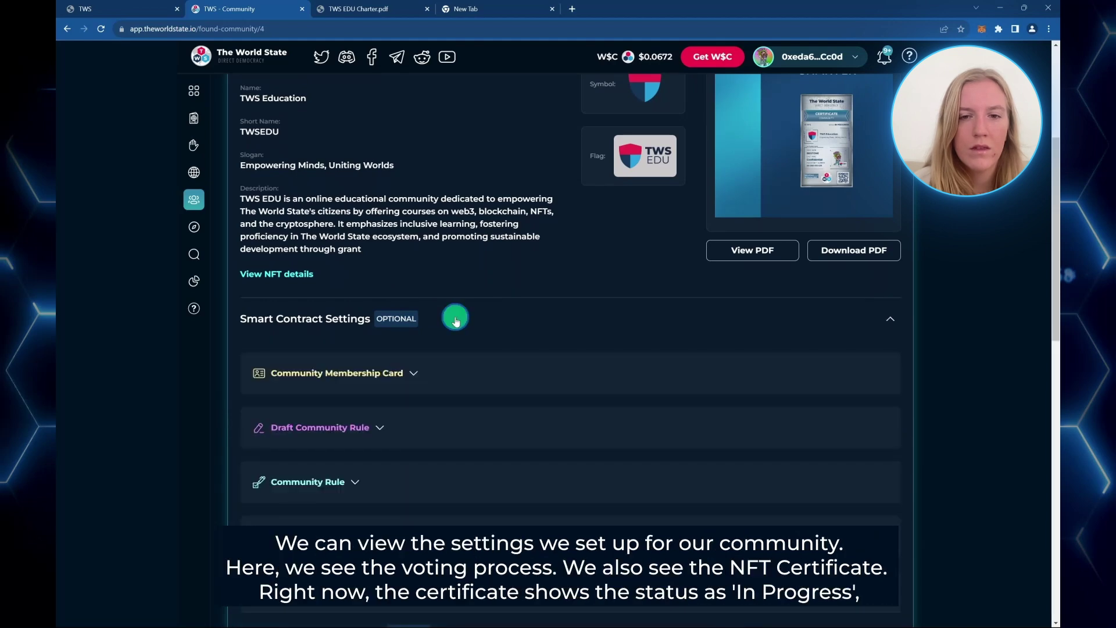
{"action": "left_click", "coordinate": [463, 376]}
{"action": "left_click", "coordinate": [463, 429]}
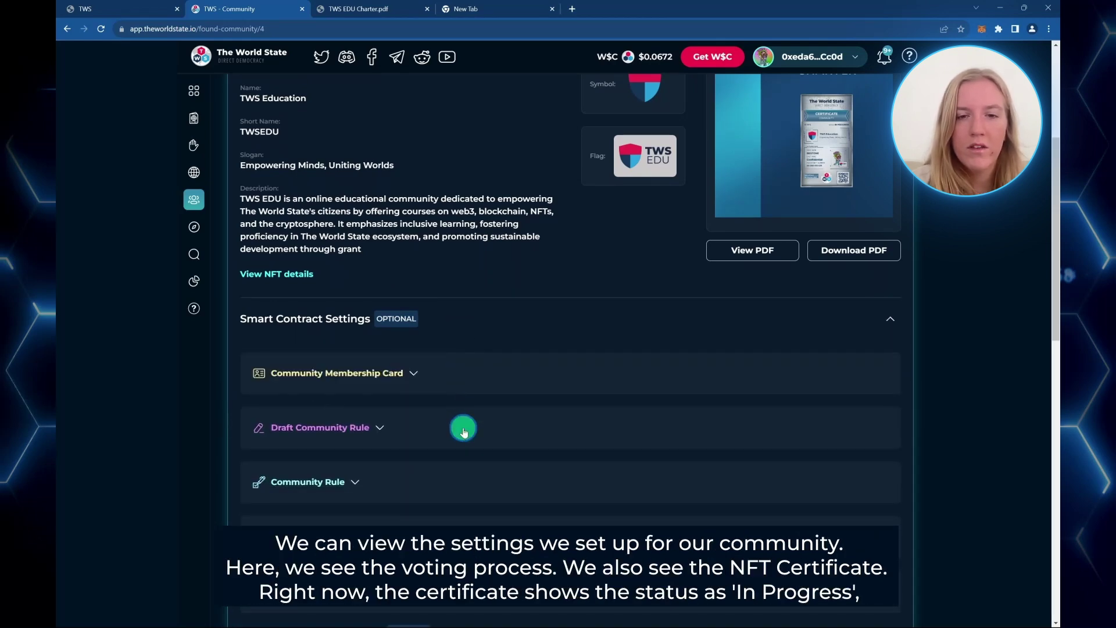
{"action": "left_click", "coordinate": [463, 430]}
{"action": "scroll", "coordinate": [462, 428], "scroll_direction": "down", "scroll_amount": 2}
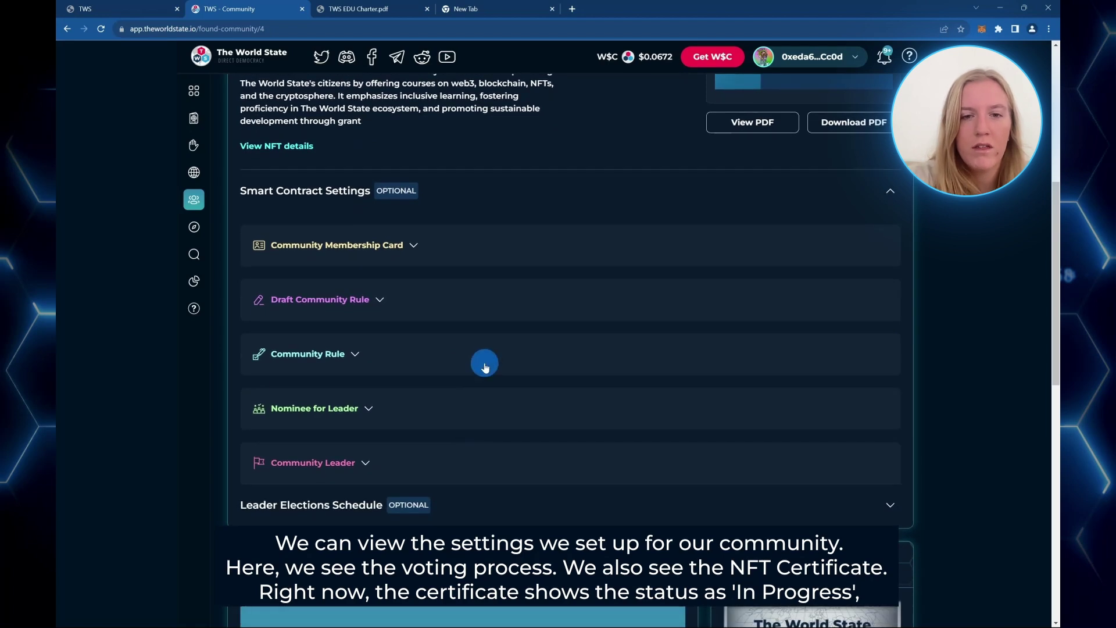
{"action": "left_click", "coordinate": [485, 365]}
{"action": "left_click", "coordinate": [486, 365]}
- Enlarge the TWS Education community certificate to check its status, then close the enlarged view
{"action": "scroll", "coordinate": [484, 361], "scroll_direction": "down", "scroll_amount": 6}
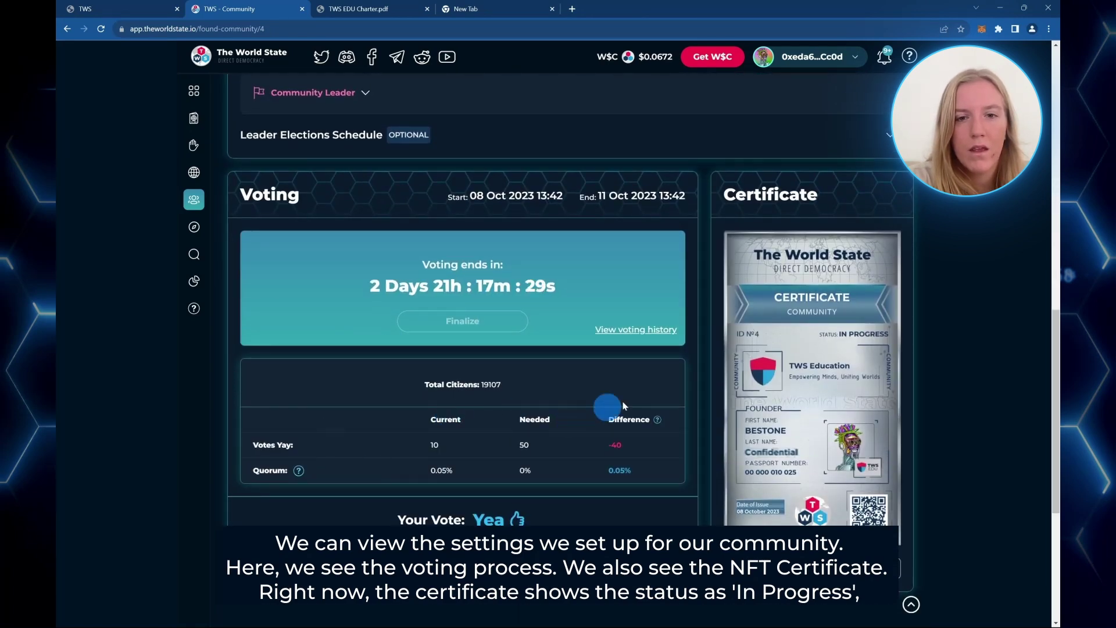
{"action": "left_click", "coordinate": [813, 411]}
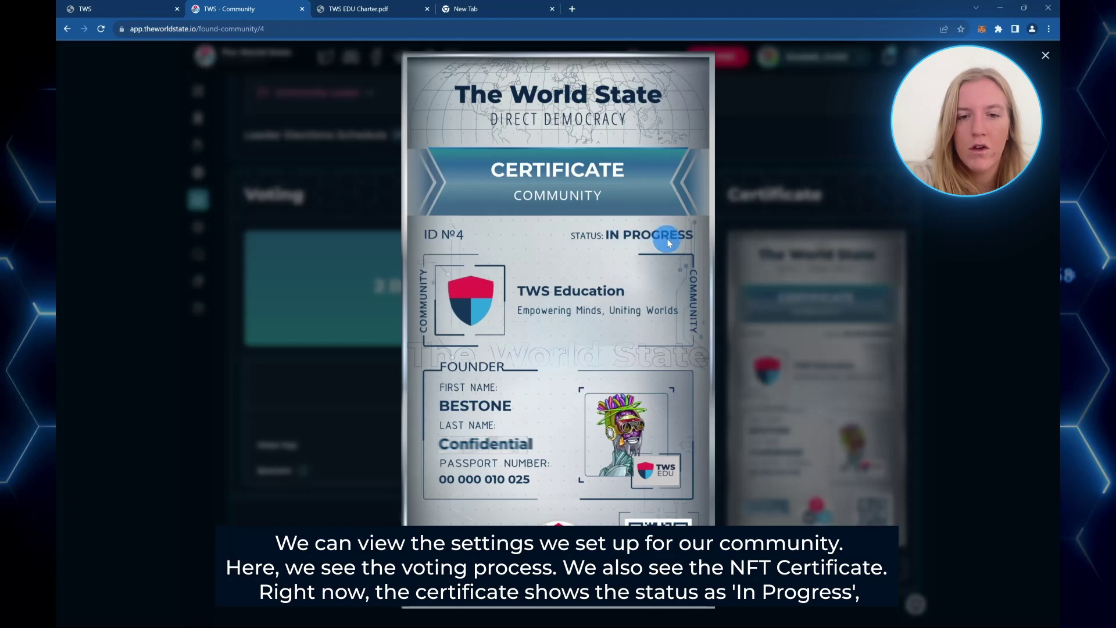
{"action": "left_click", "coordinate": [805, 293]}
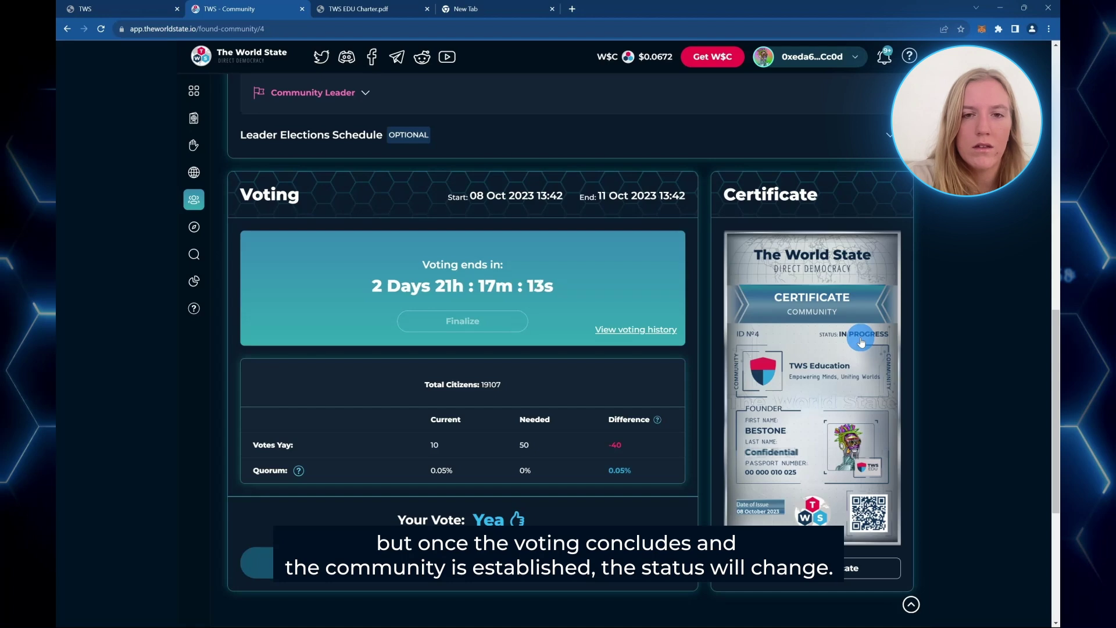
- Leave the TWS Education page and return to the Community Library
{"action": "scroll", "coordinate": [861, 342], "scroll_direction": "down", "scroll_amount": 2}
{"action": "scroll", "coordinate": [860, 342], "scroll_direction": "up", "scroll_amount": 10}
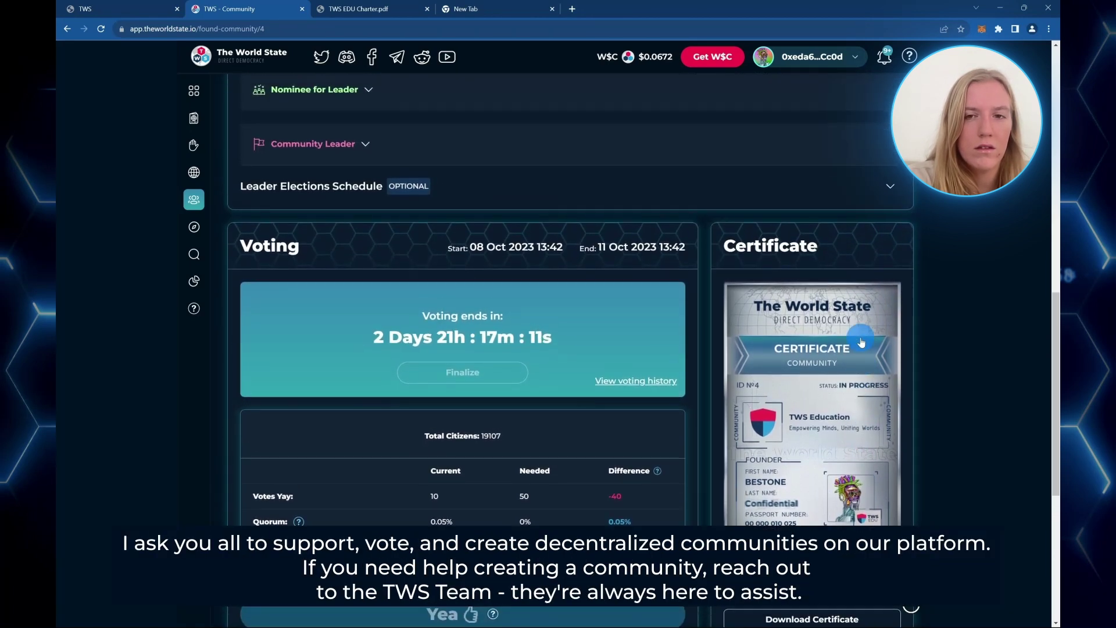
{"action": "scroll", "coordinate": [862, 340], "scroll_direction": "up", "scroll_amount": 5}
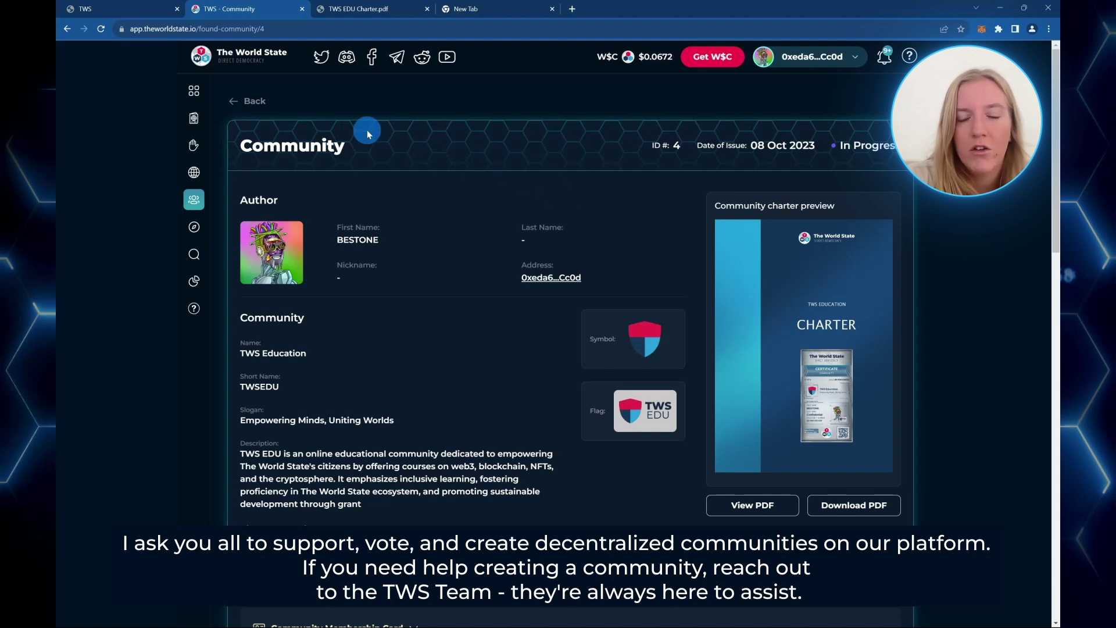
{"action": "left_click", "coordinate": [251, 103]}
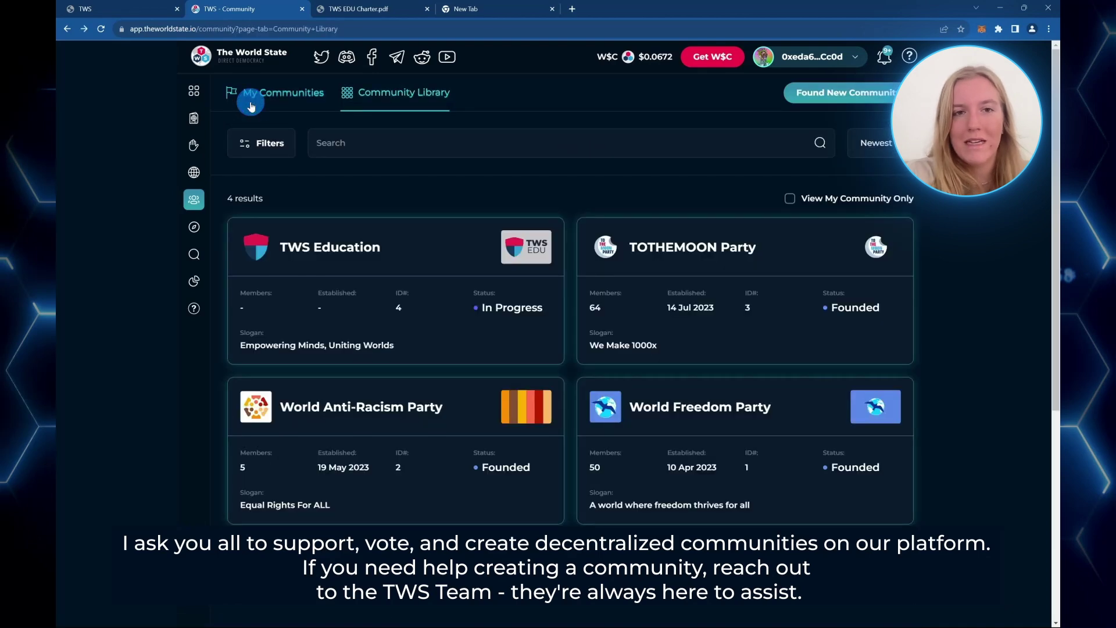